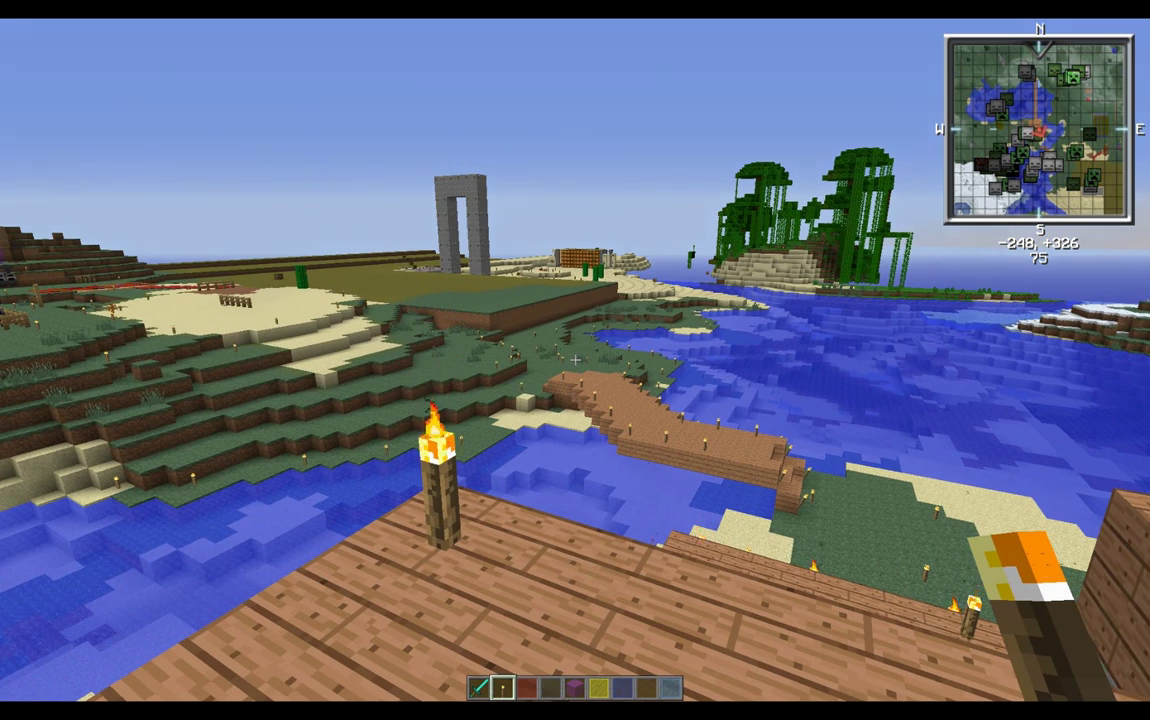
Look at the enlarged full-screen map and the Minimap Options screen in the game world.
mouse_move(575, 358)
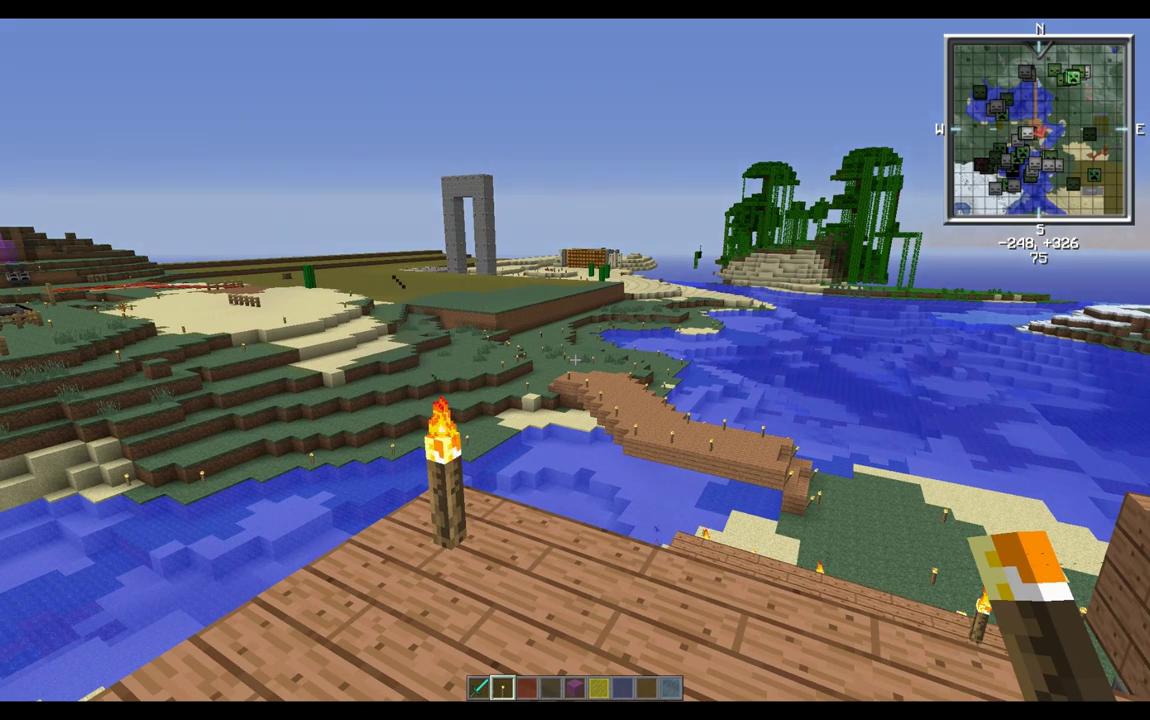
key(z)
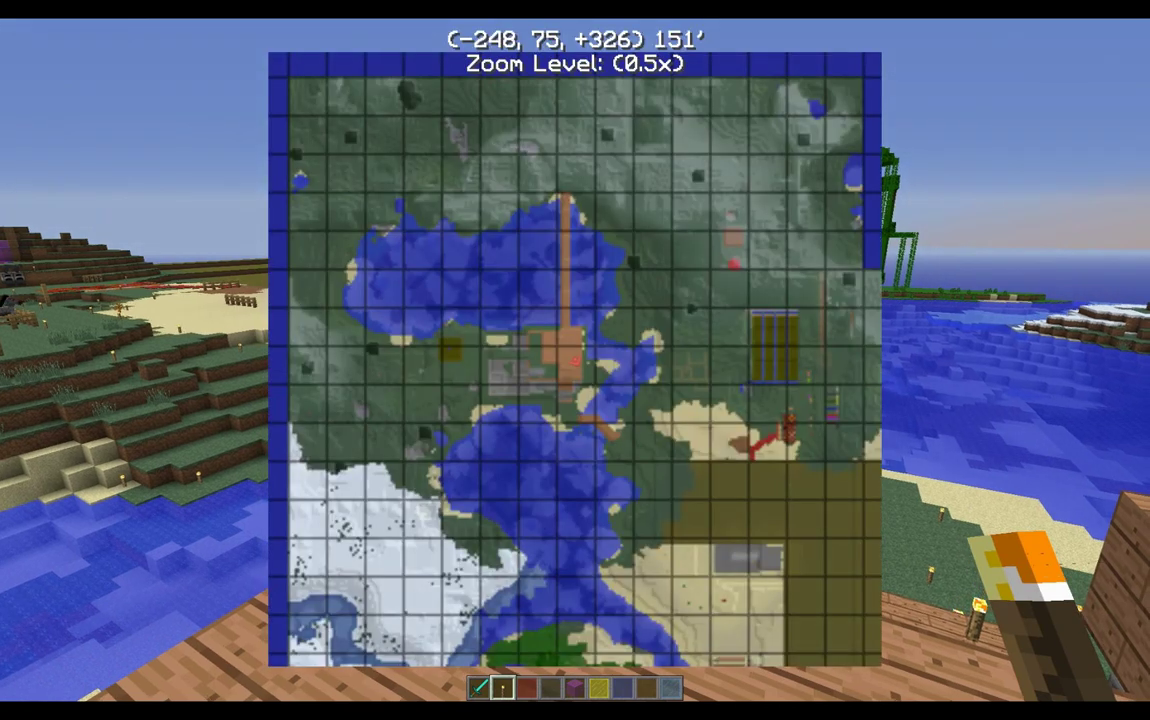
key(z)
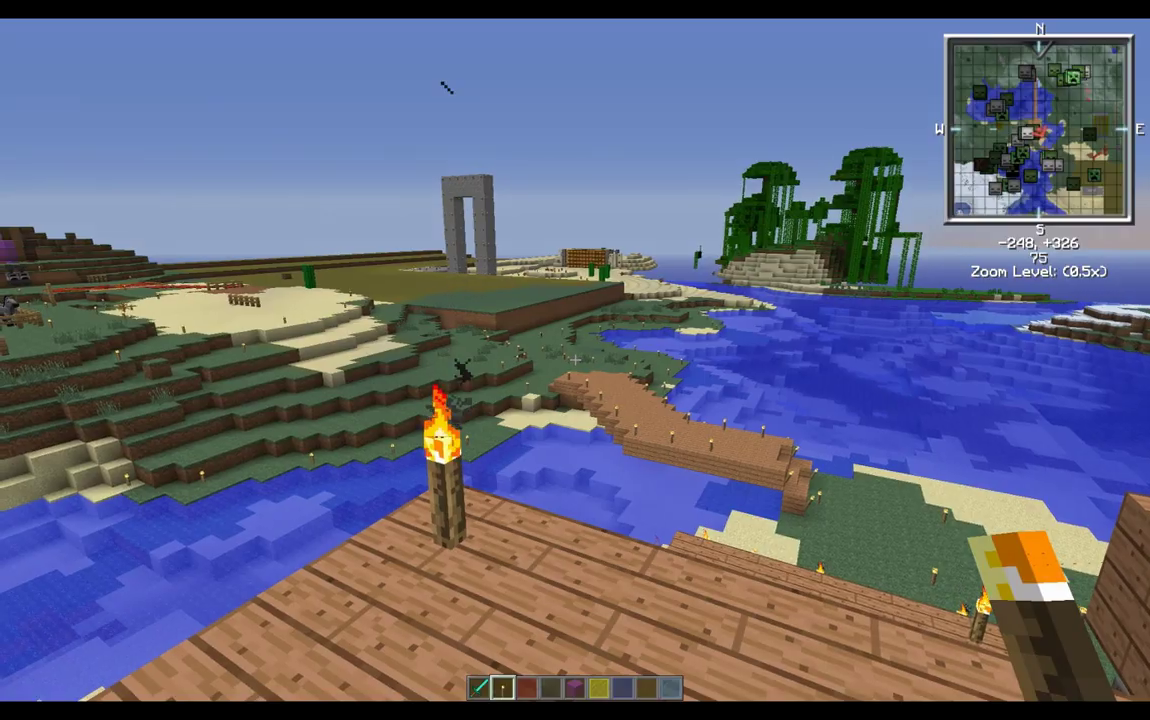
key(m)
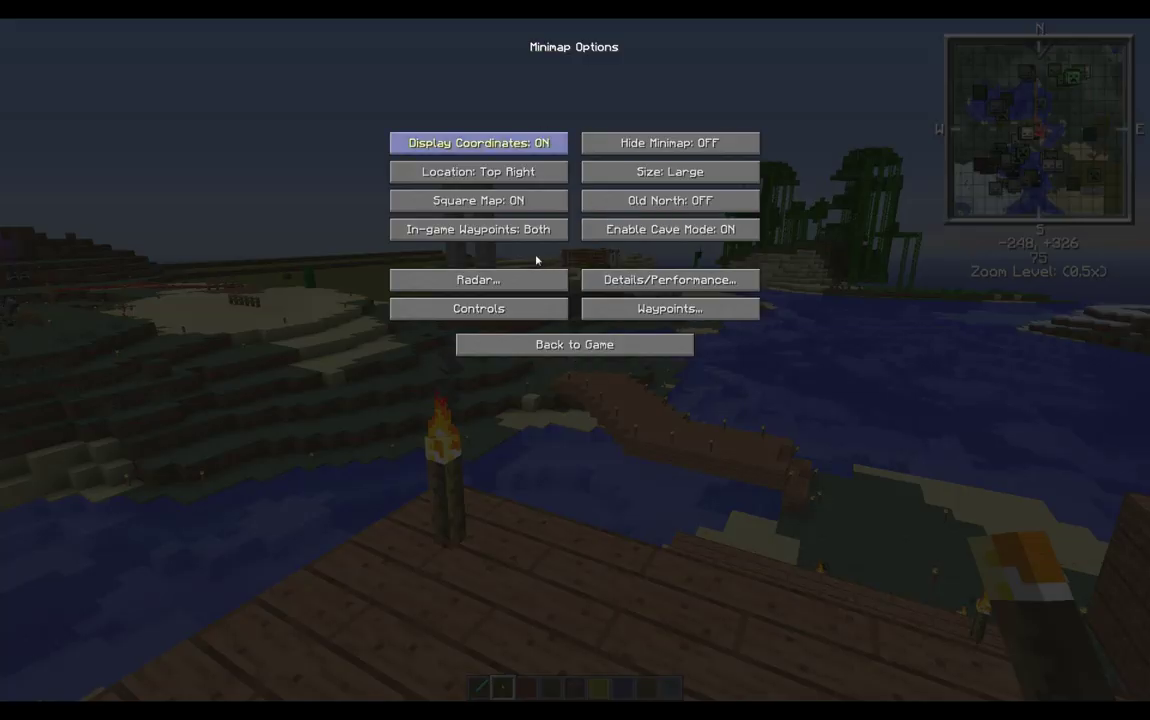
key(Escape)
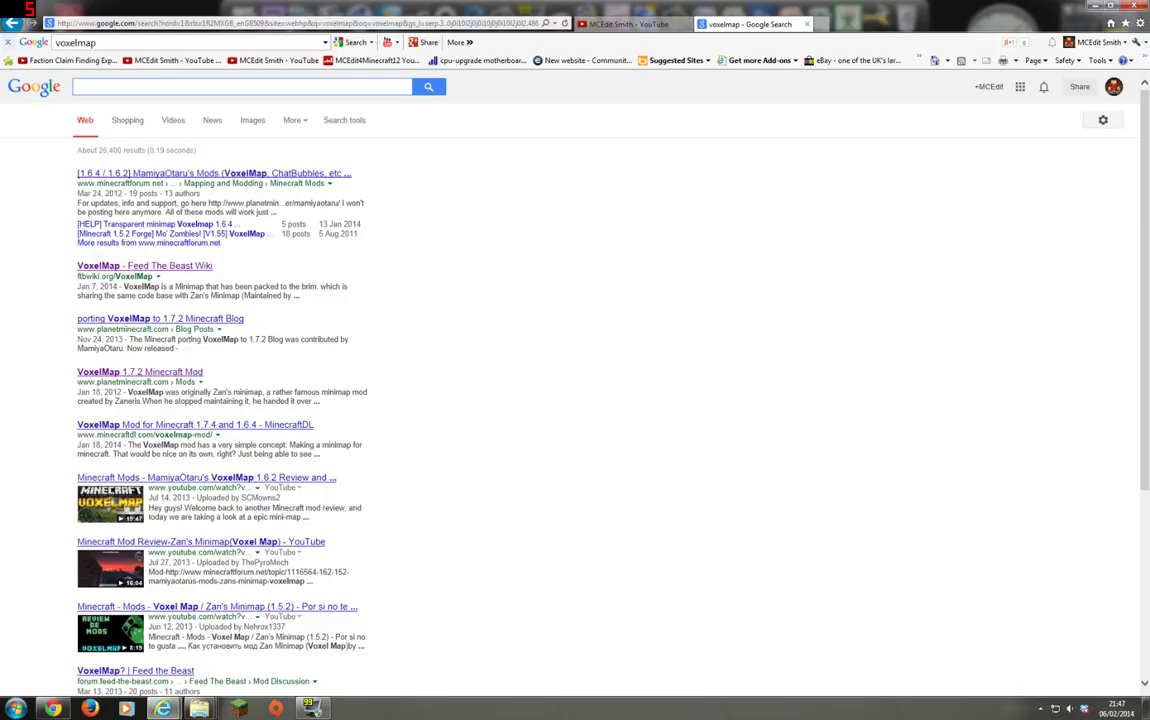
Switch to Internet Explorer, search Google for voxelmap and open the Planet Minecraft page "VoxelMap 1.7.2 Minecraft Mod".
text(v)
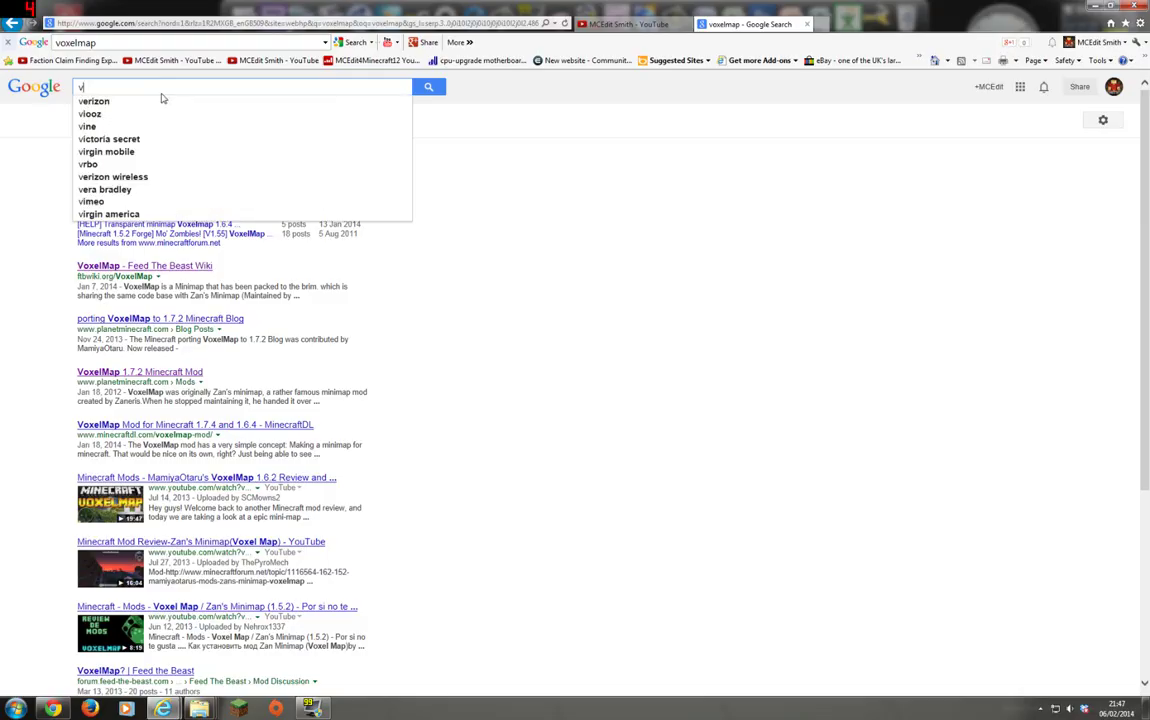
text(oxelmap)
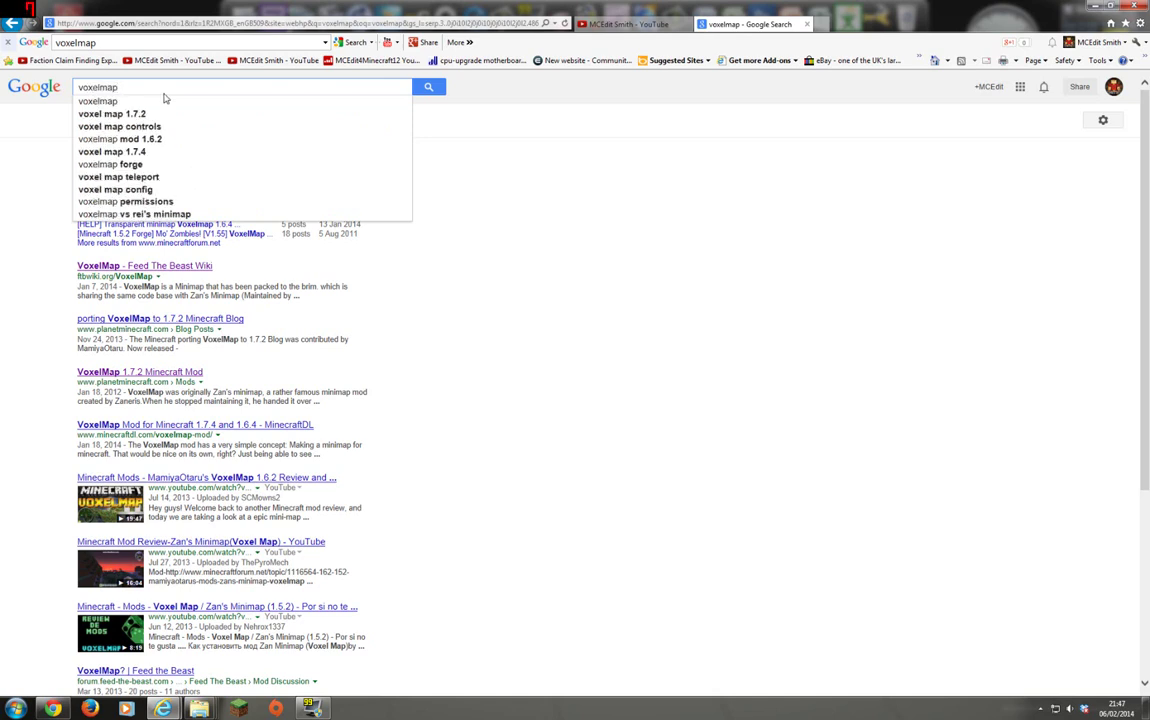
key(Return)
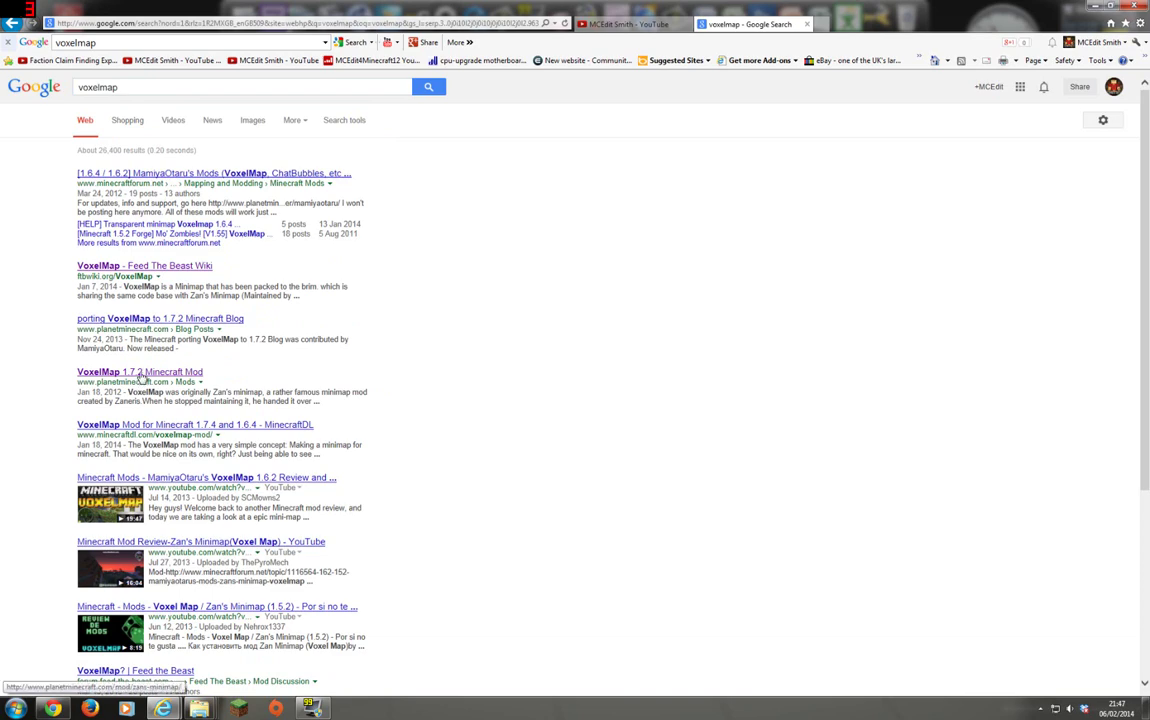
click(141, 373)
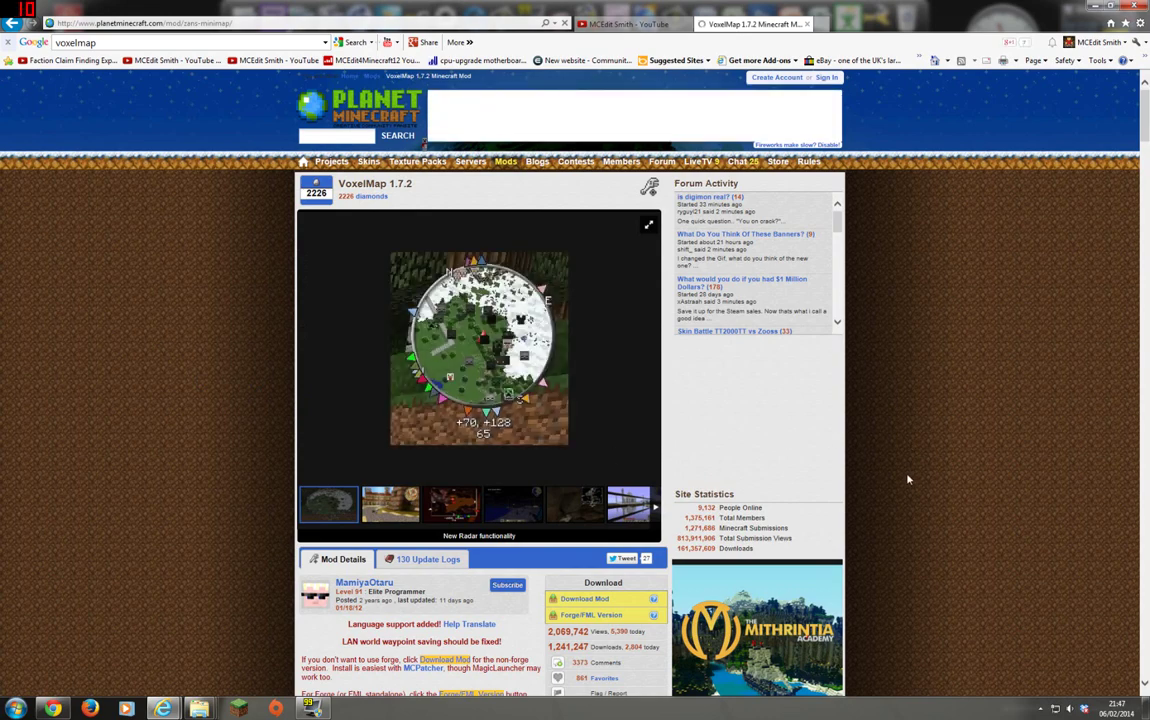
Download the Forge/FML version, voxelmap-1.7.2-1.0.jar, from MediaFire, save it and close the download page.
scroll(910, 473, down, 1)
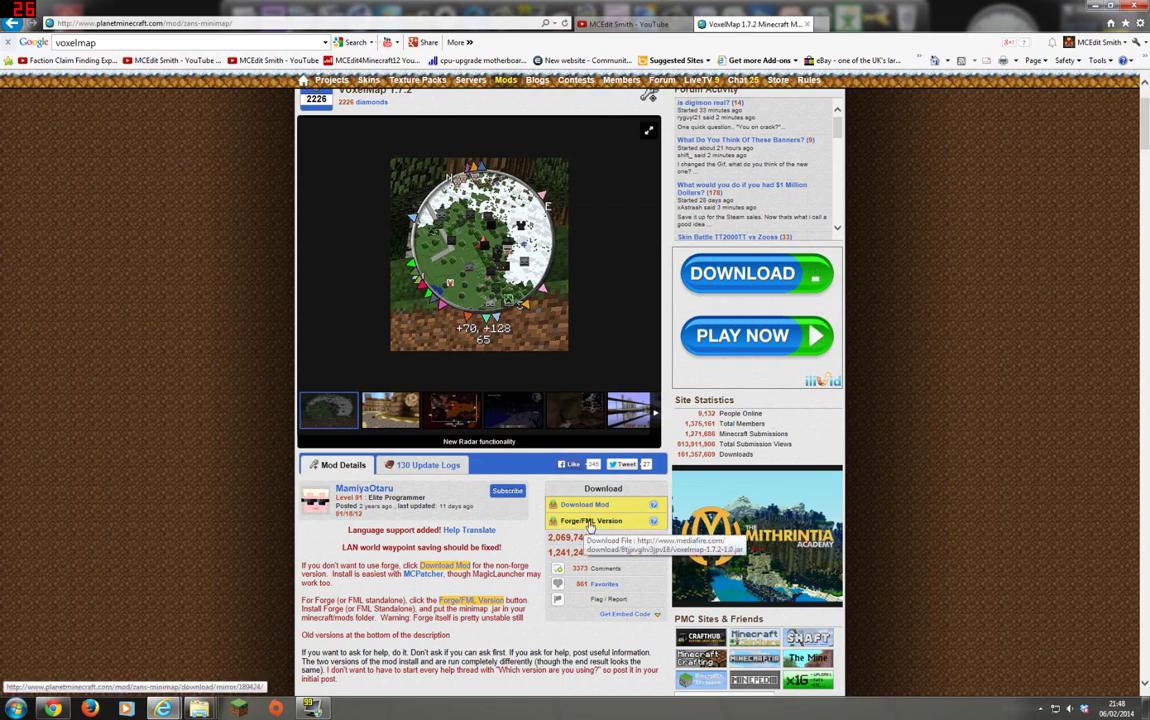
click(601, 524)
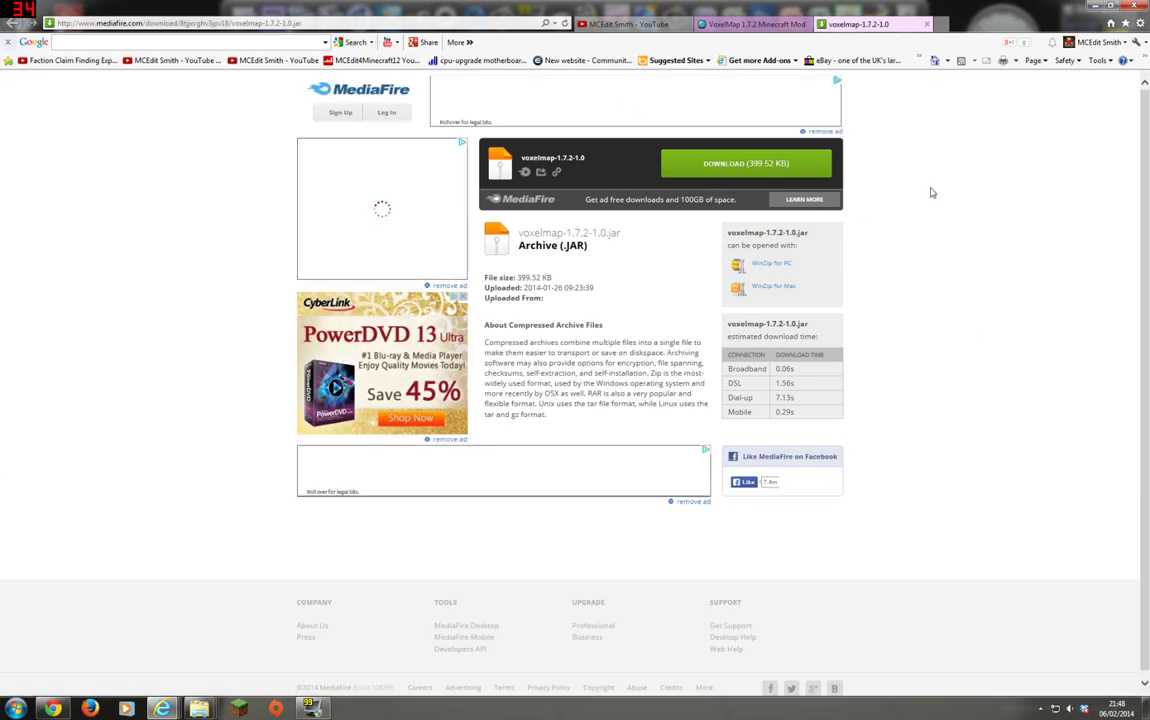
click(738, 168)
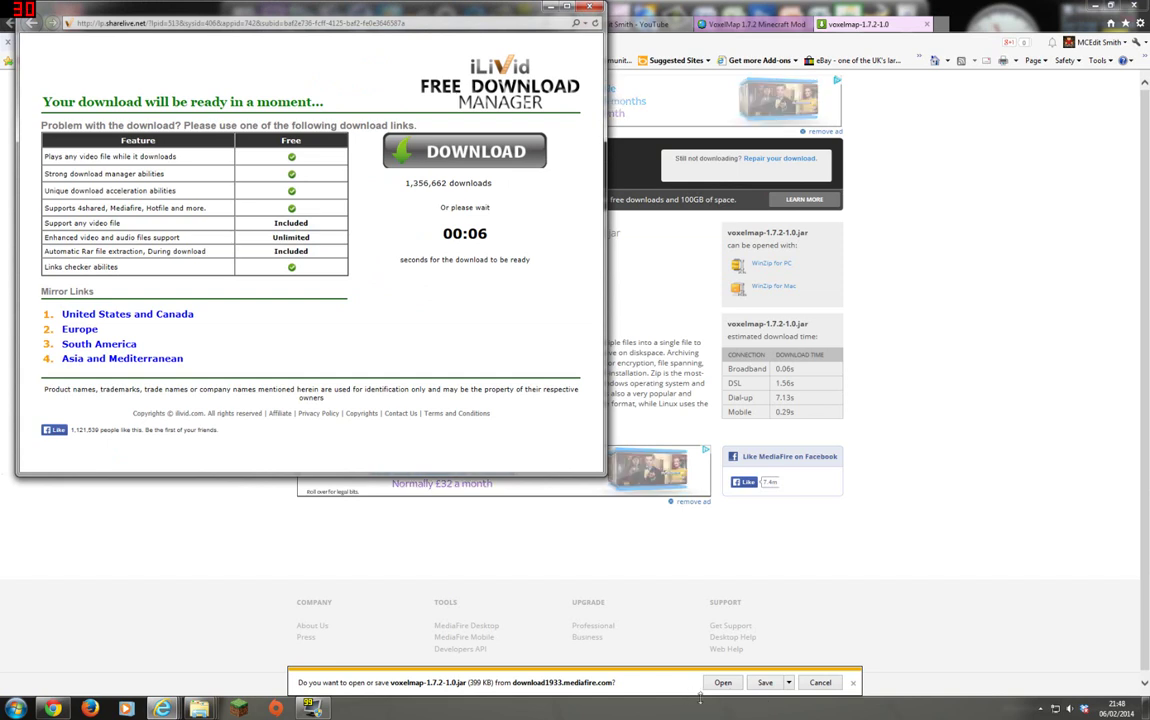
click(765, 682)
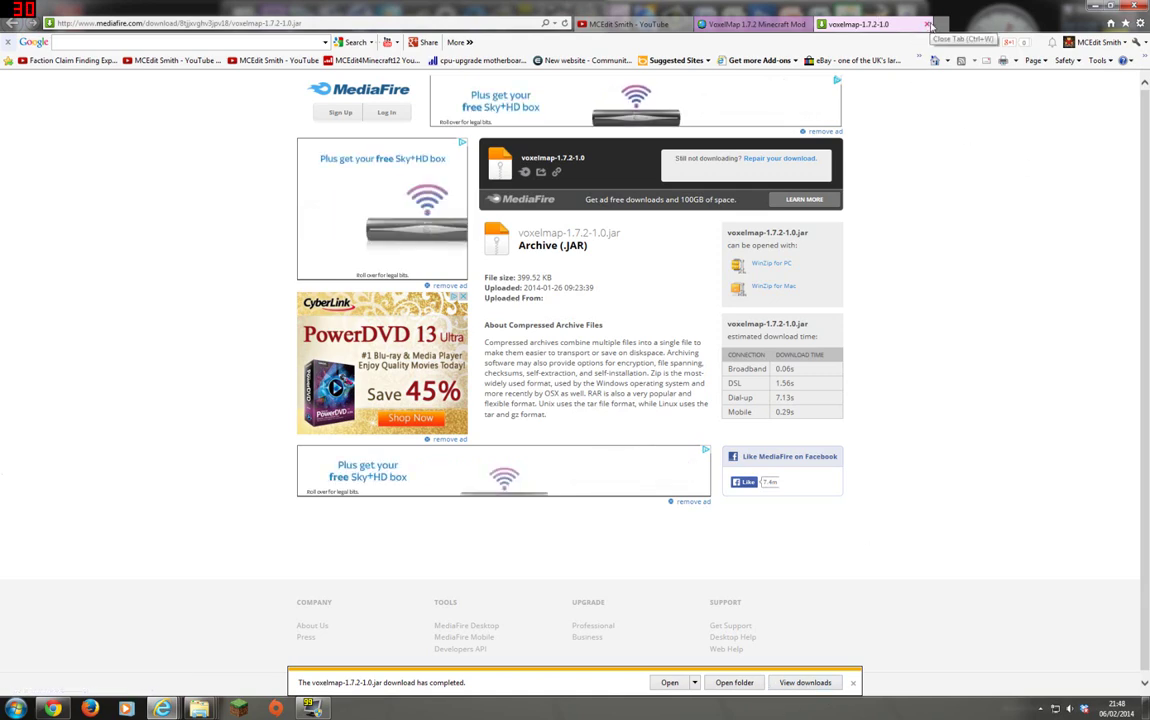
click(929, 24)
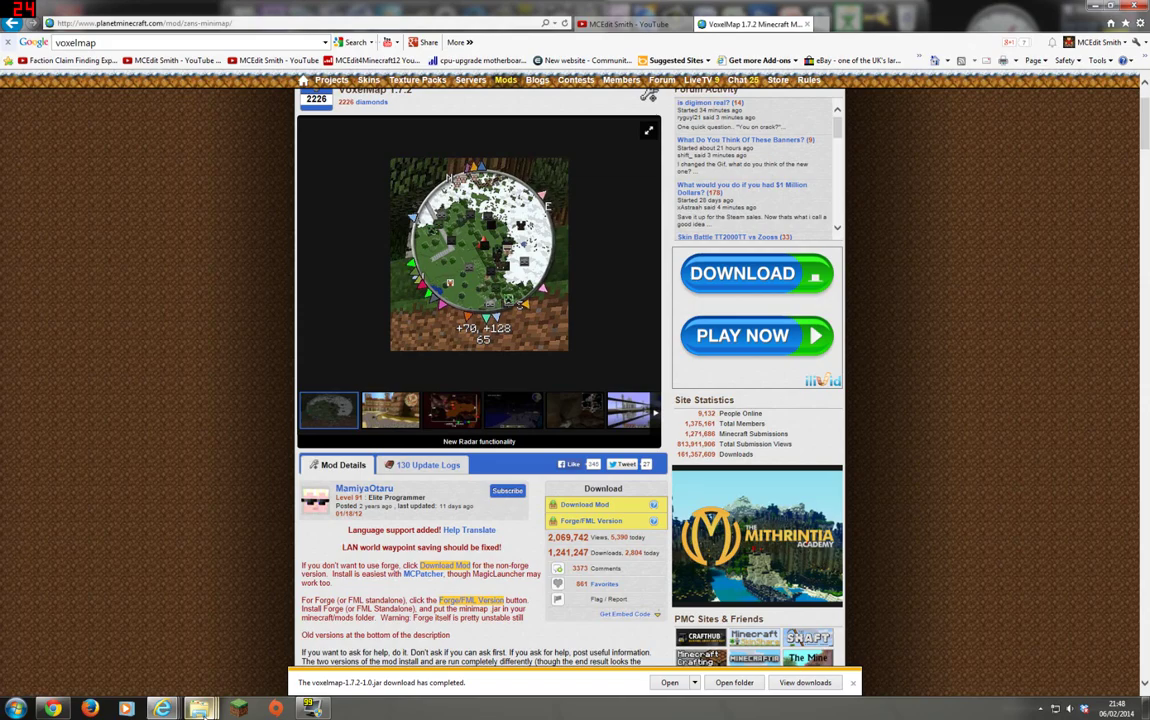
Switch to the Downloads folder in Windows Explorer and select voxelmap-1.7.2-1.0.jar.
mouse_move(199, 710)
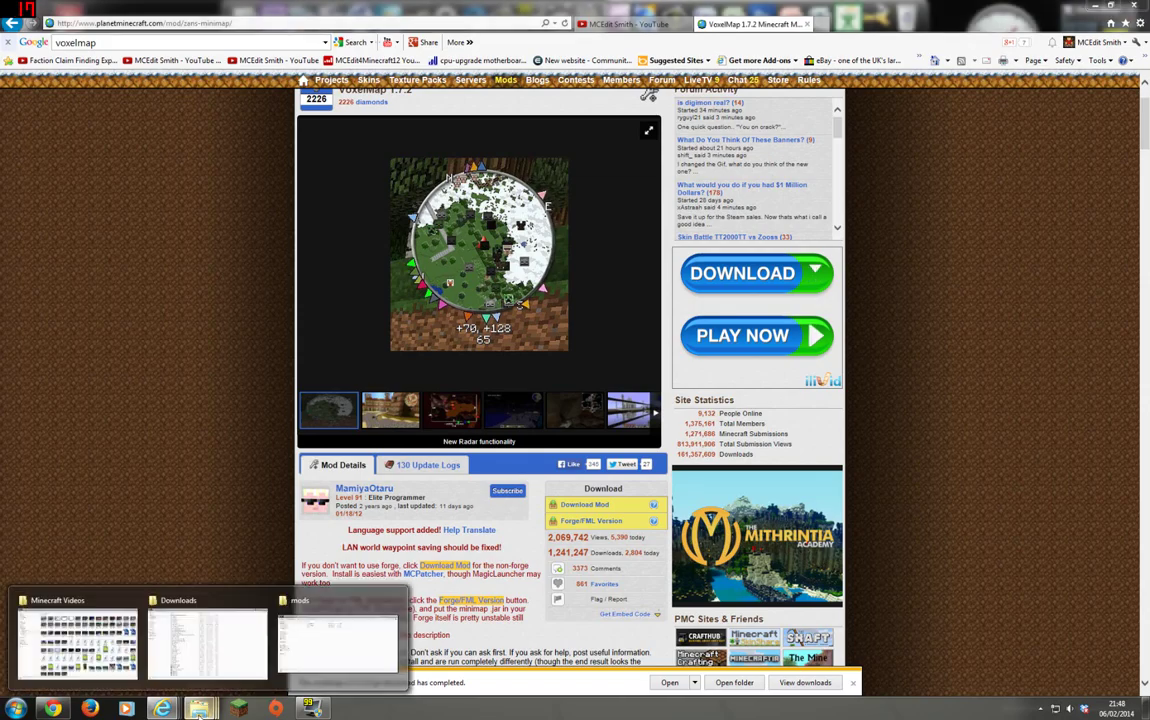
click(224, 645)
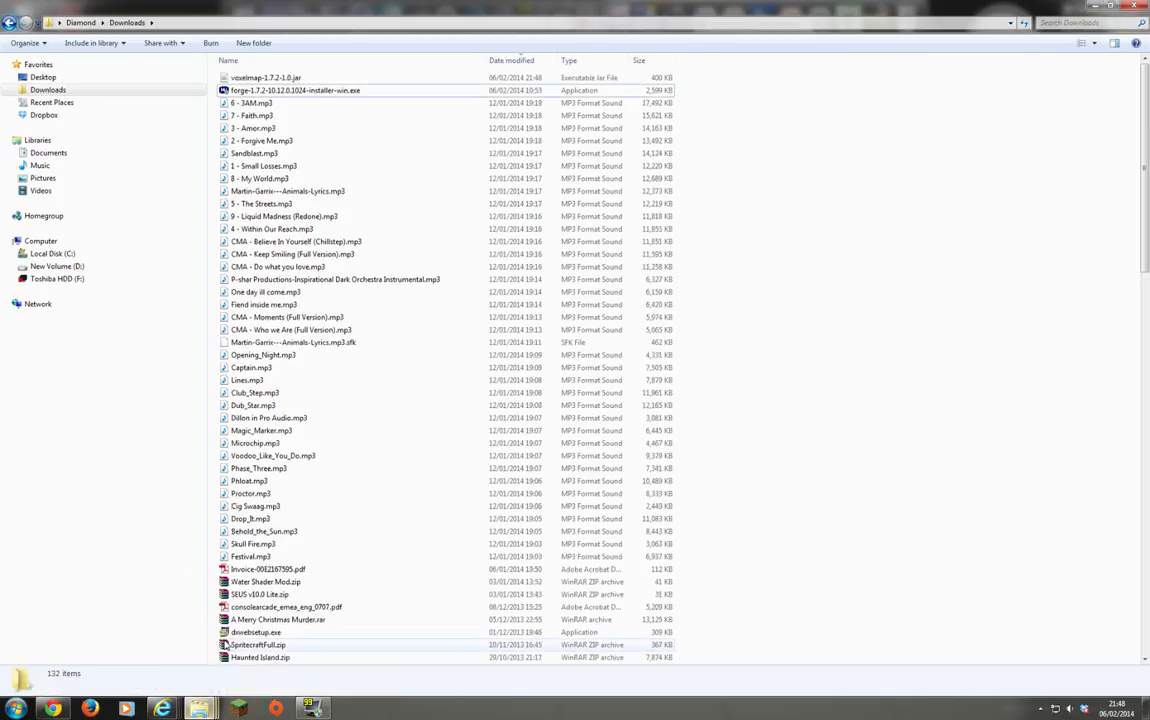
click(287, 79)
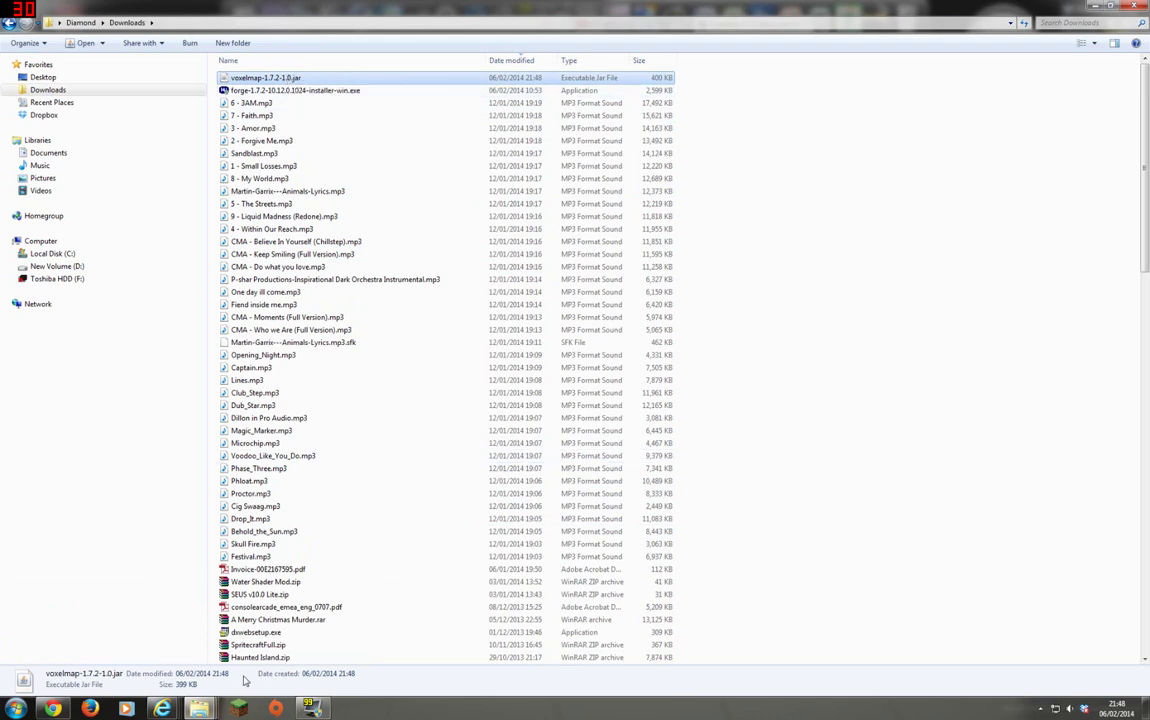
Run %appdata% to open the Roaming folder, open .minecraft in it and place the window below the downloaded jar file.
key(super)
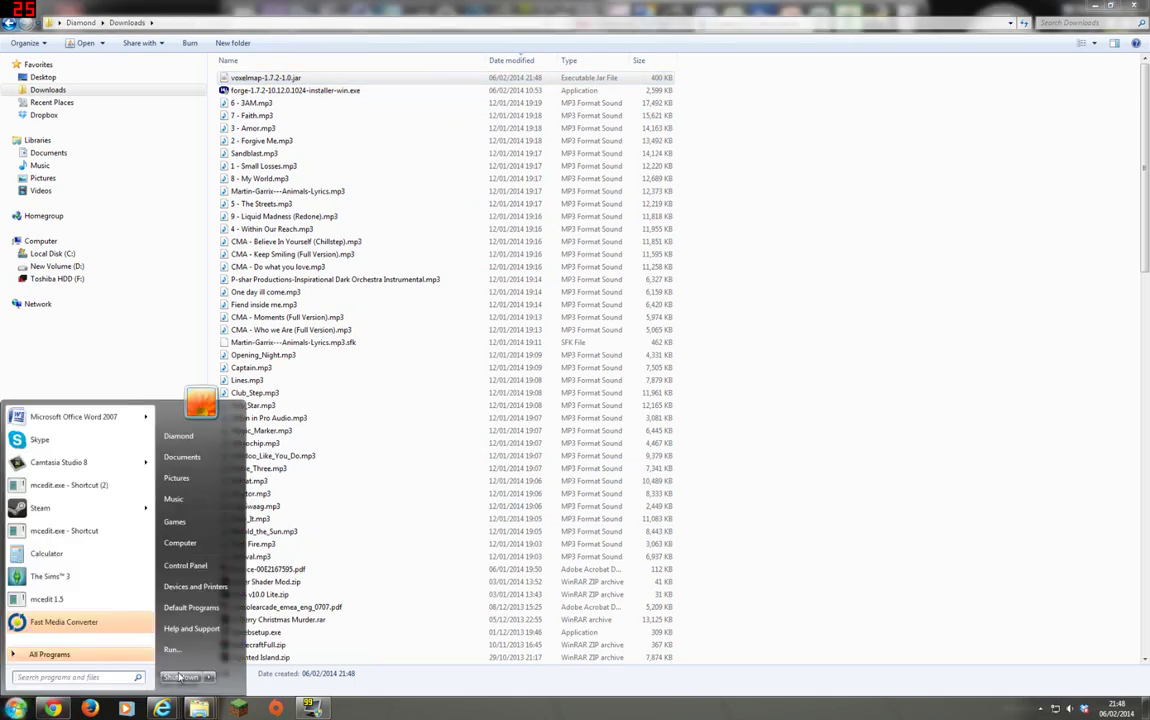
click(195, 652)
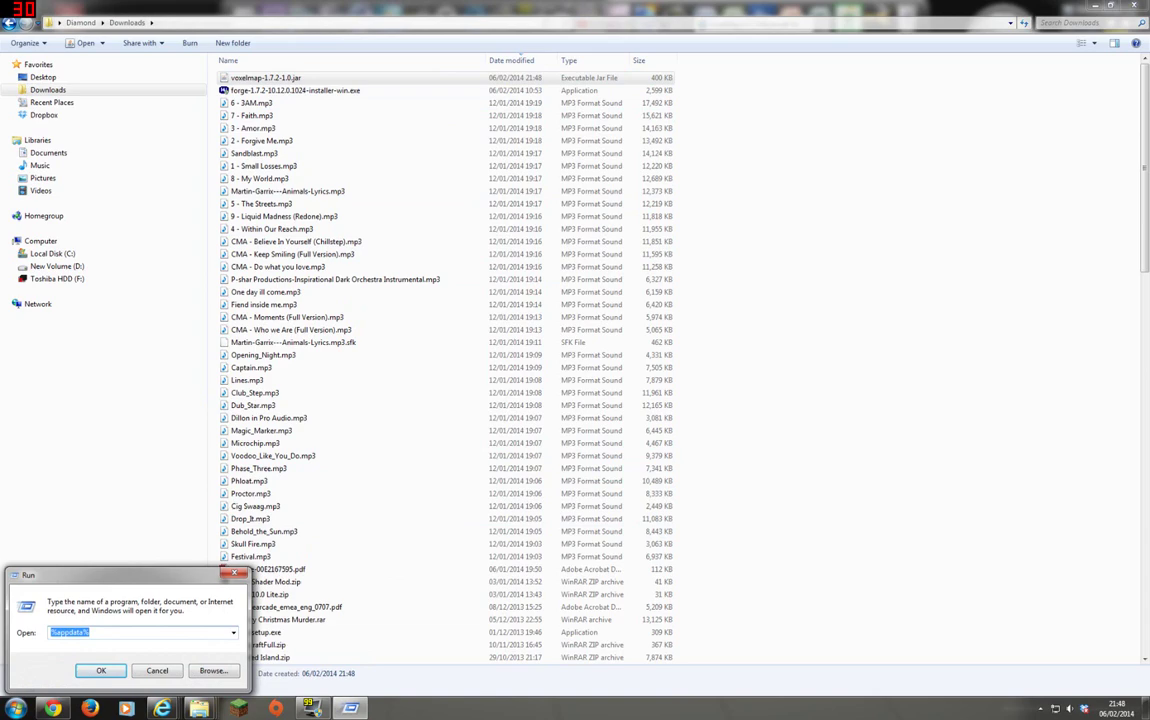
click(101, 670)
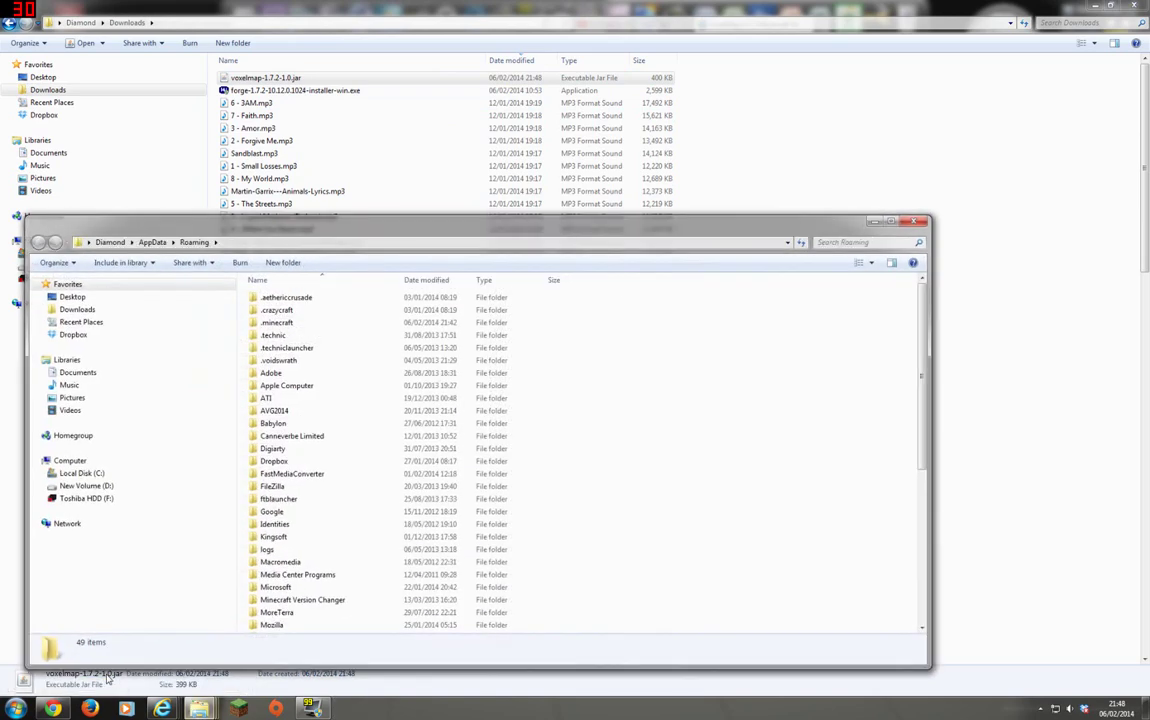
drag(455, 220, 551, 154)
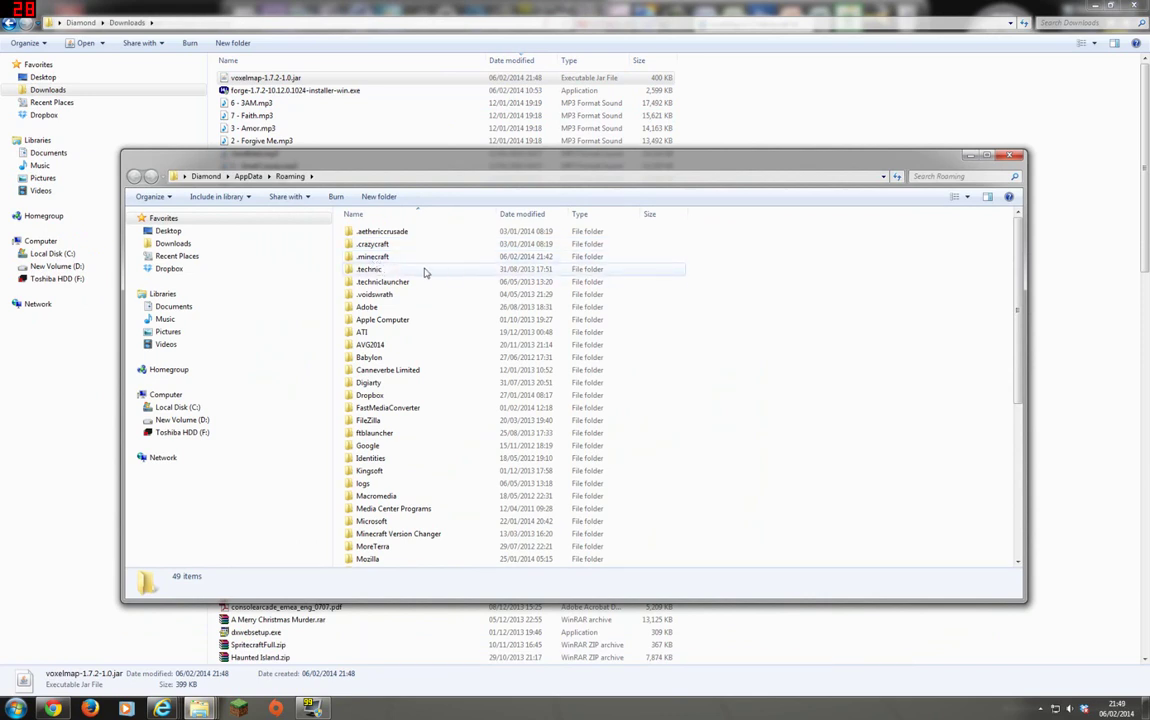
double_click(368, 258)
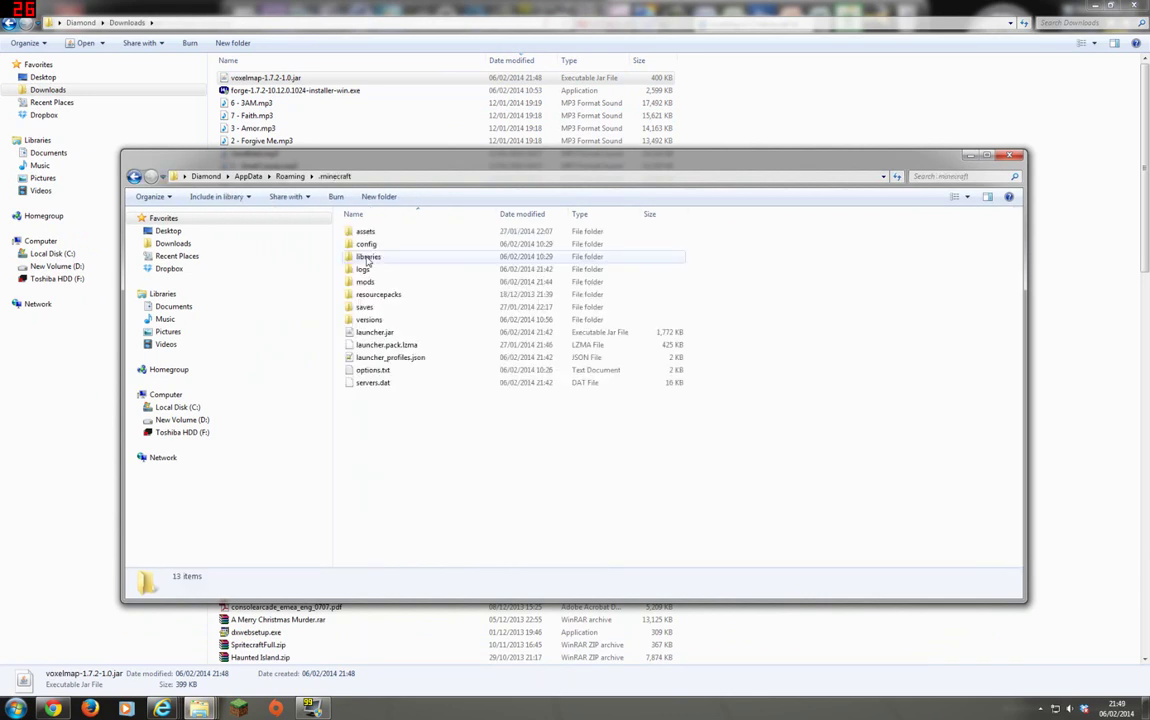
drag(421, 169, 403, 197)
mouse_move(348, 310)
mouse_down()
mouse_move(315, 280)
mouse_move(341, 316)
mouse_up()
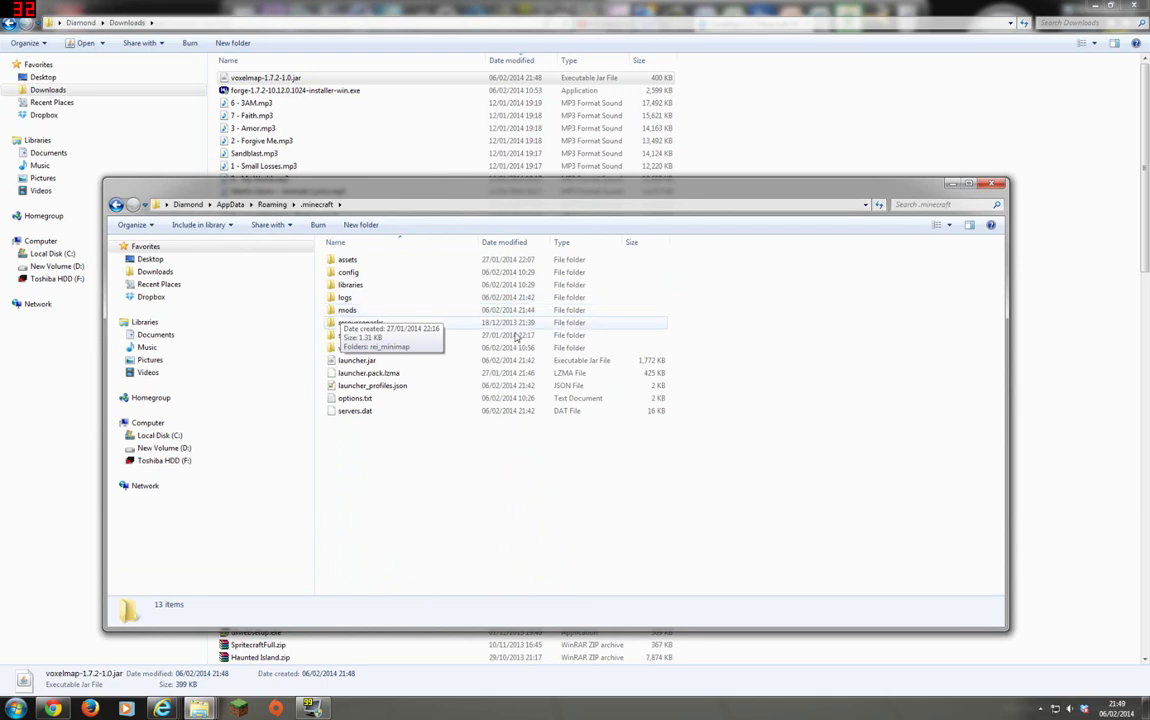
right_click(398, 487)
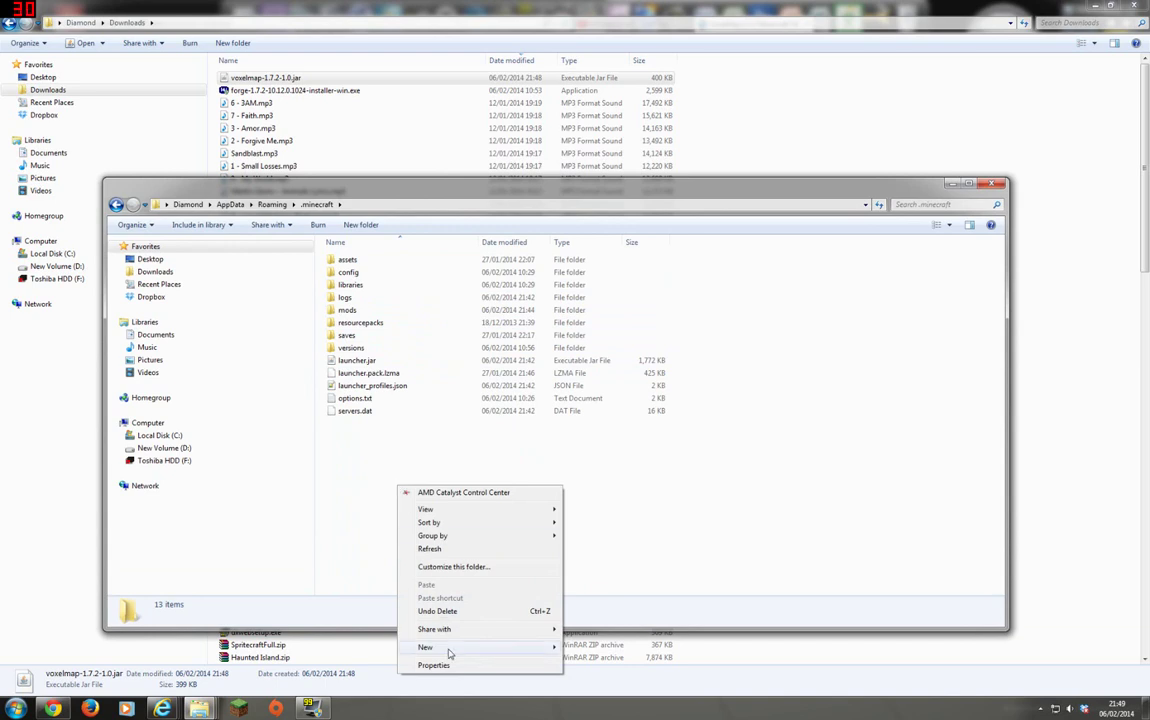
mouse_move(470, 652)
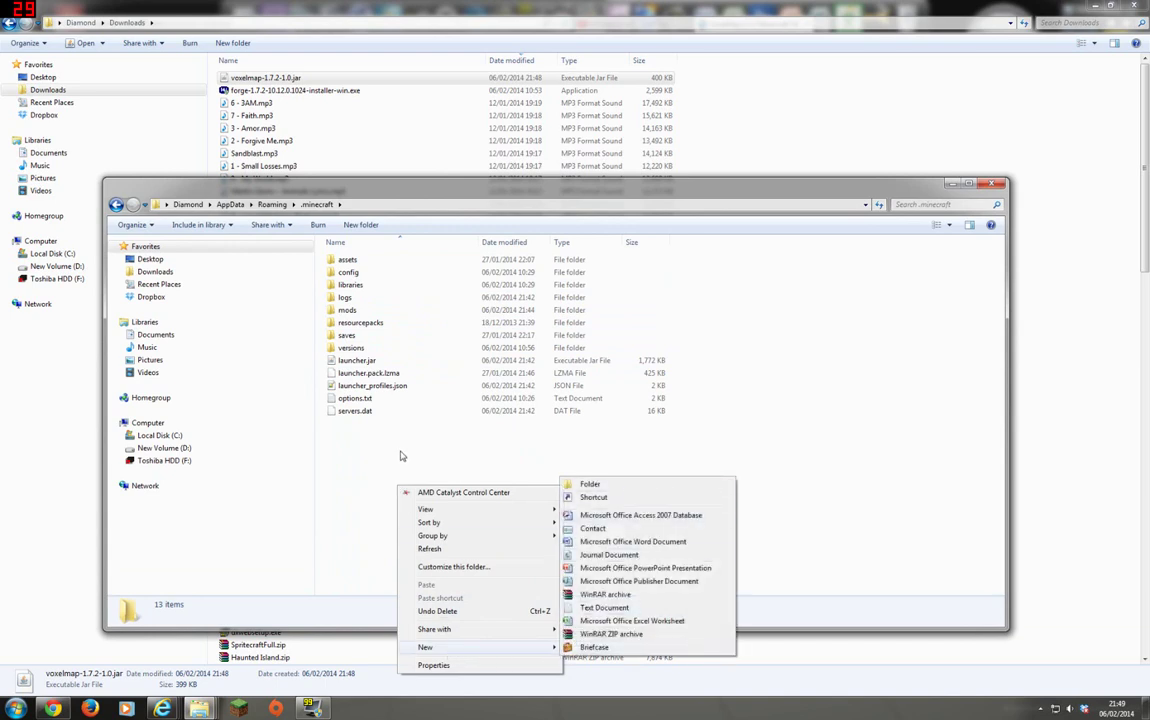
click(310, 414)
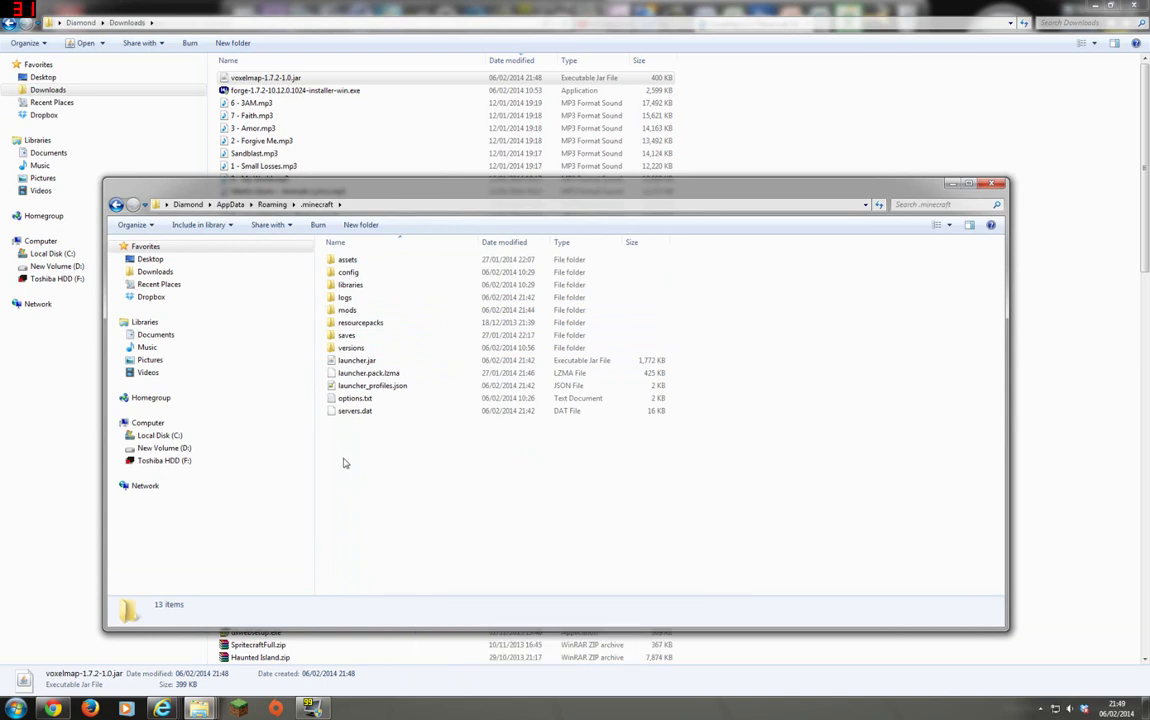
Move voxelmap-1.7.2-1.0.jar from Downloads into the .minecraft mods folder and close that folder window.
double_click(347, 311)
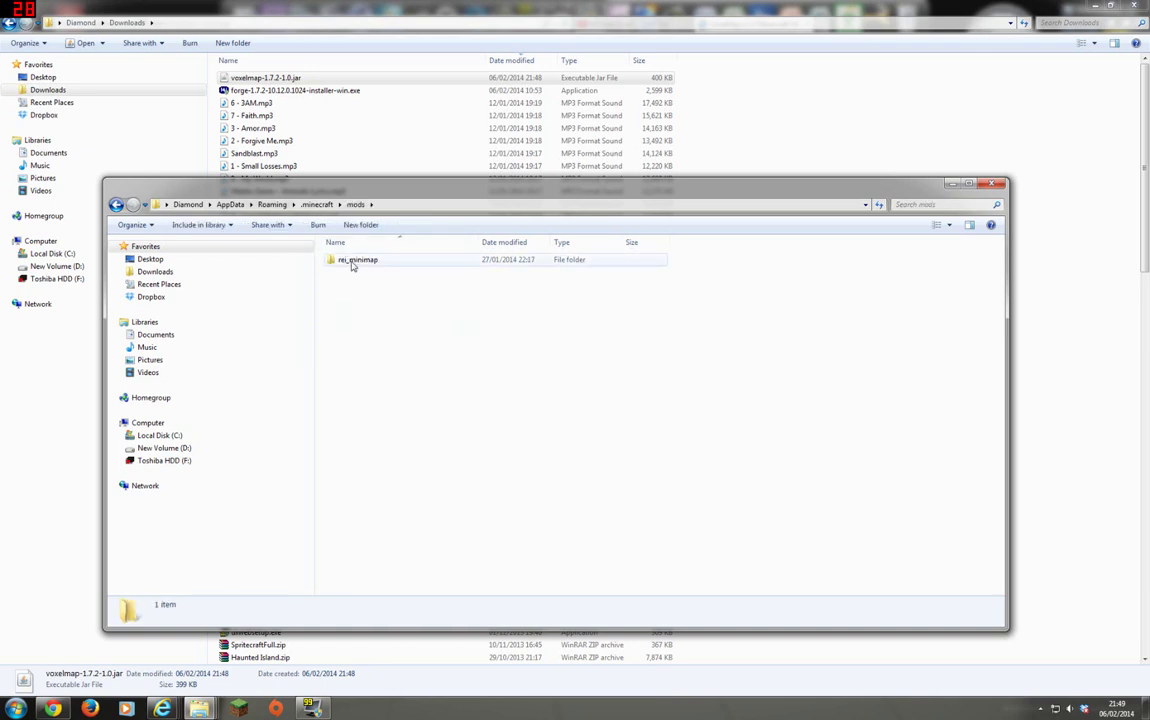
drag(265, 79, 365, 348)
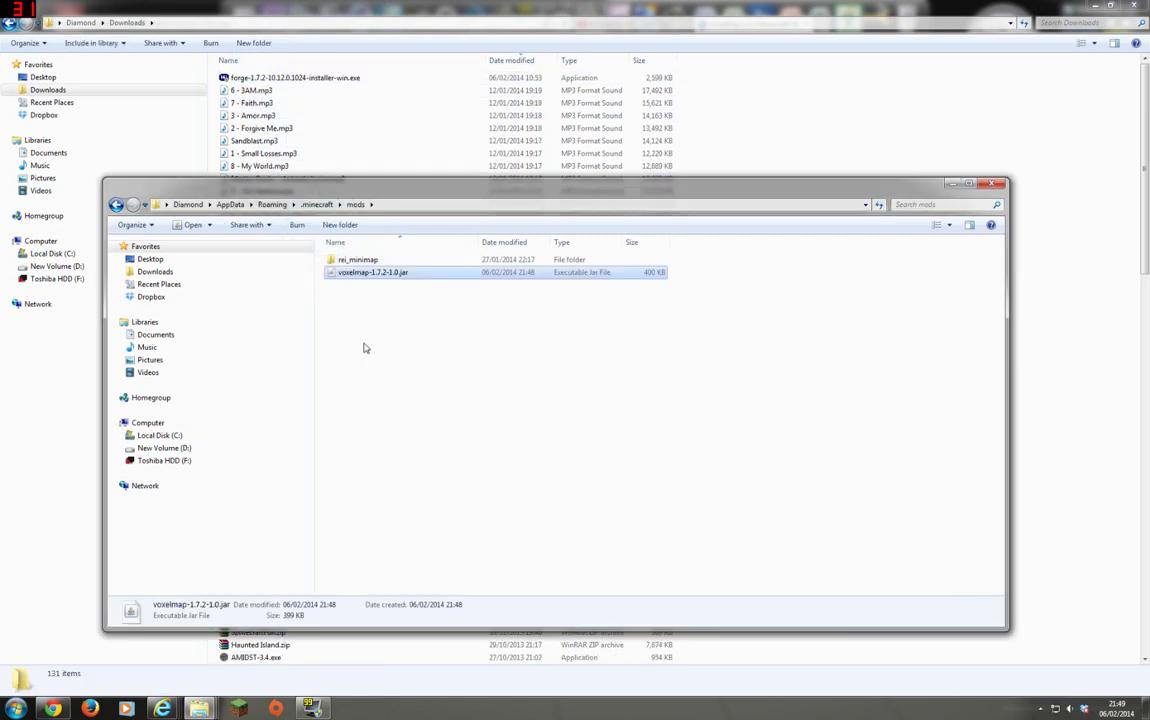
click(993, 187)
Start Minecraft from the launcher with the Forge profile and check the mod list for VoxelMap.
key(super+d)
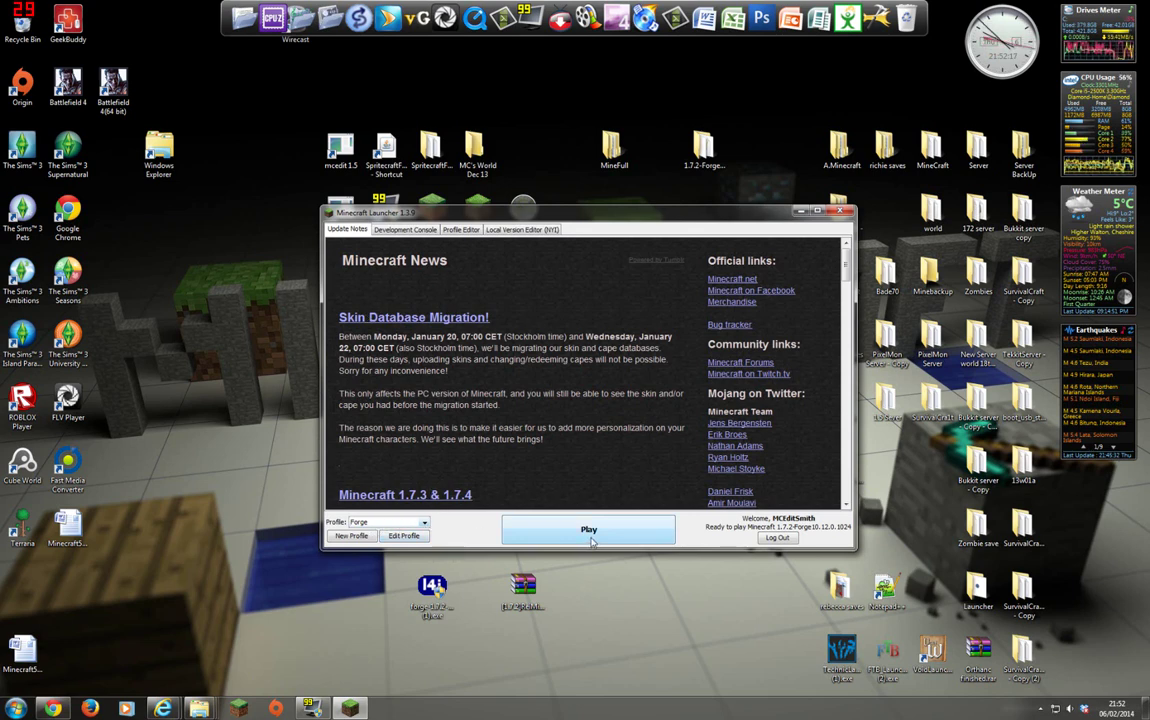
click(602, 531)
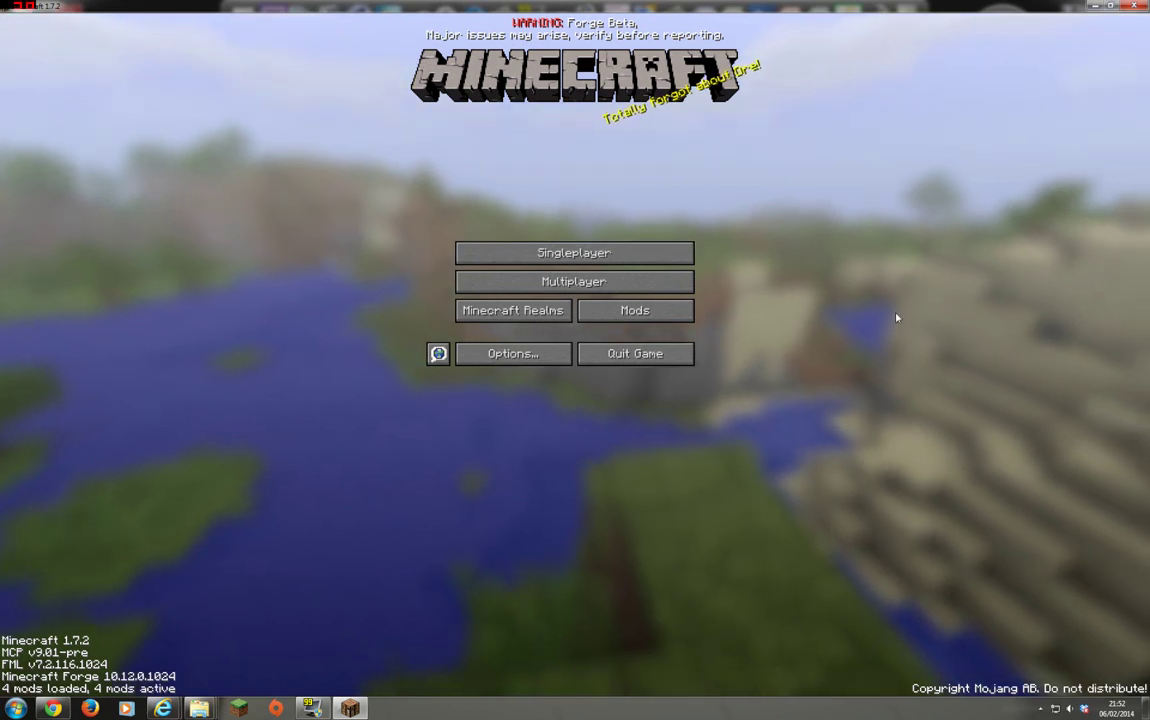
click(633, 313)
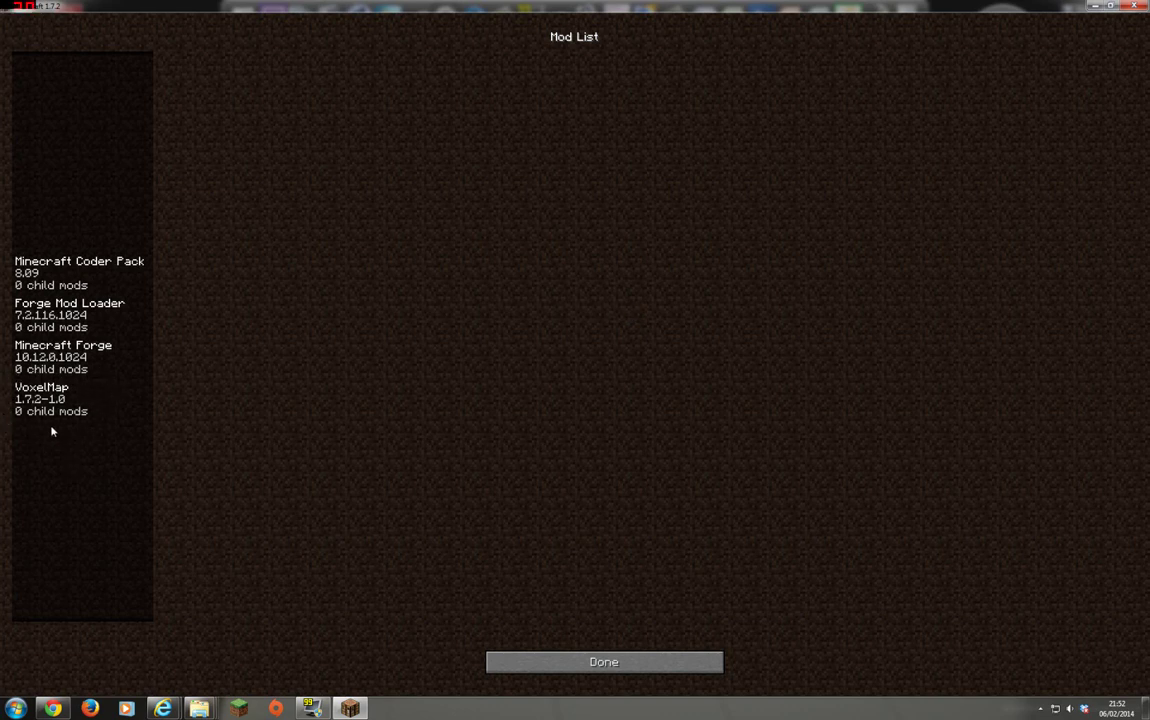
click(592, 661)
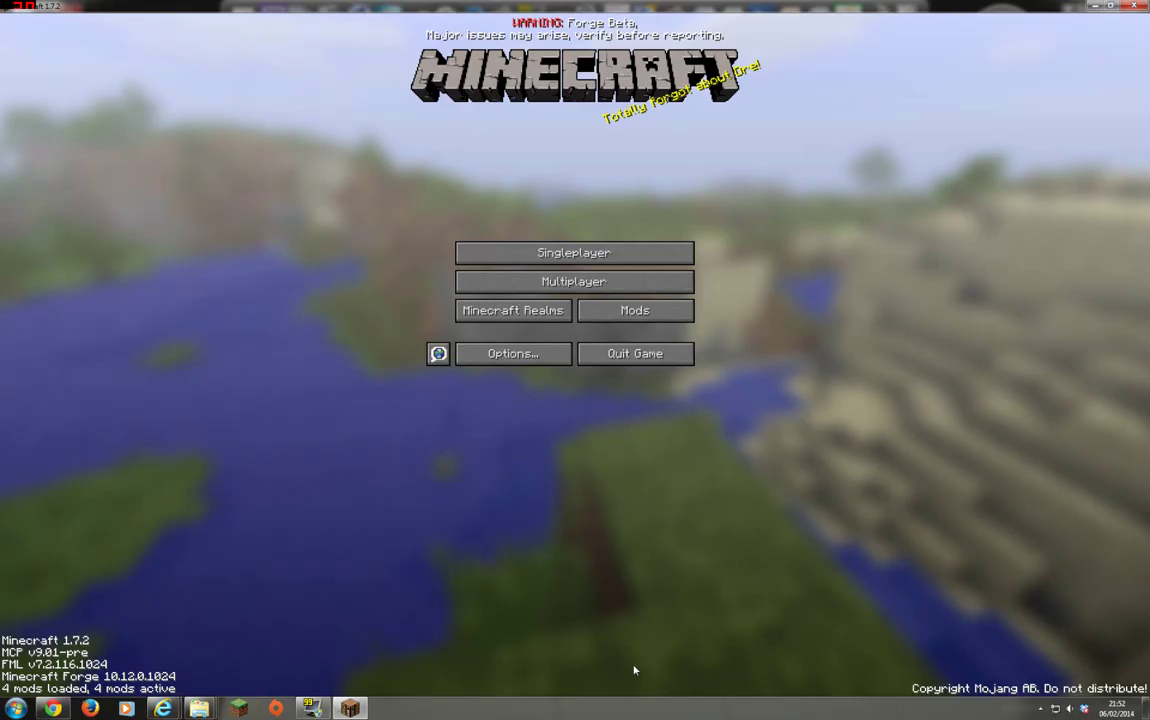
Load the existing single-player world "New World" to try out the VoxelMap minimap.
click(552, 256)
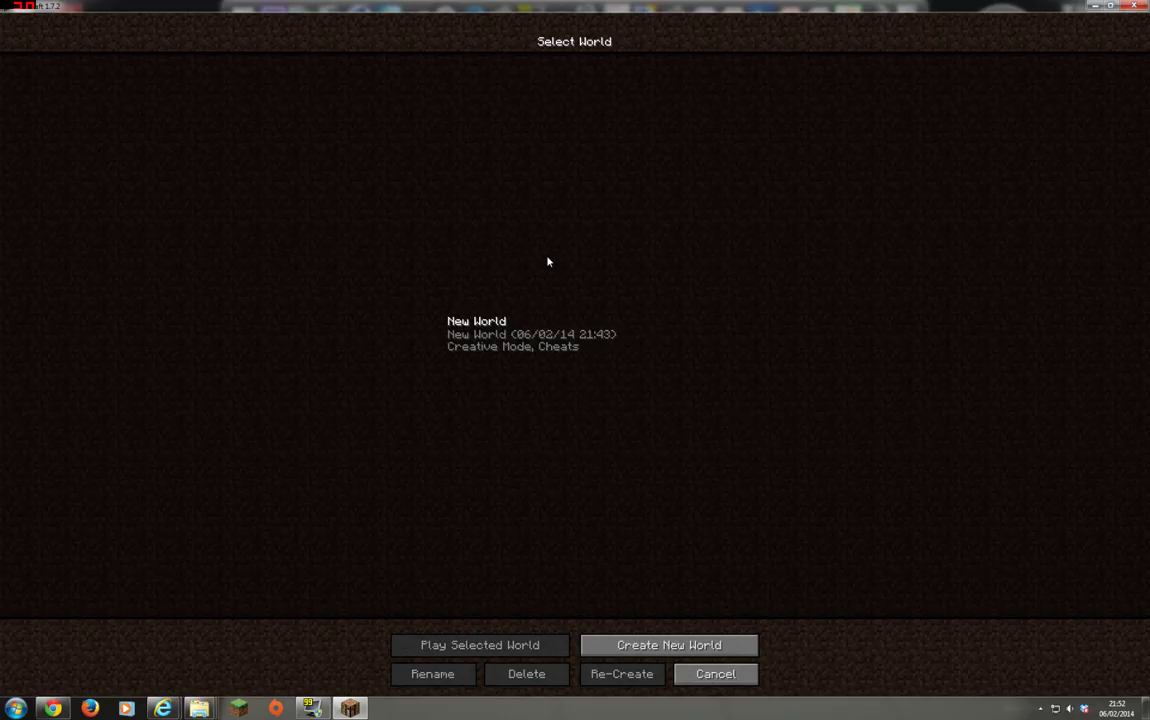
double_click(518, 354)
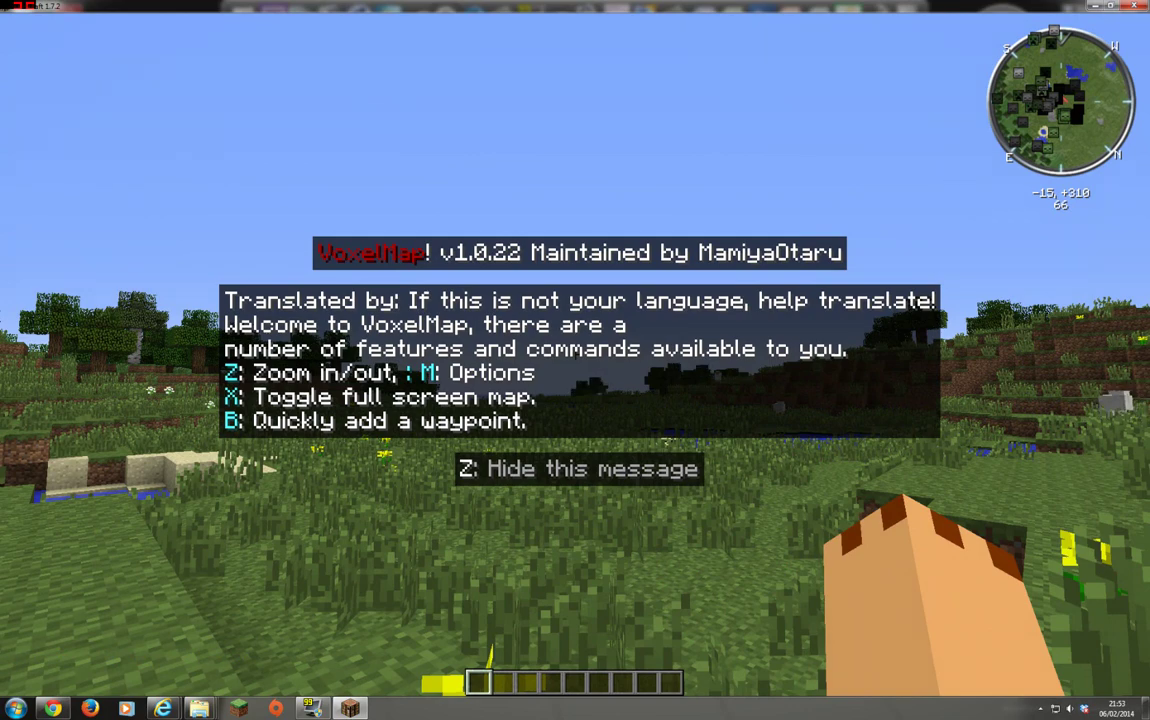
mouse_move(575, 360)
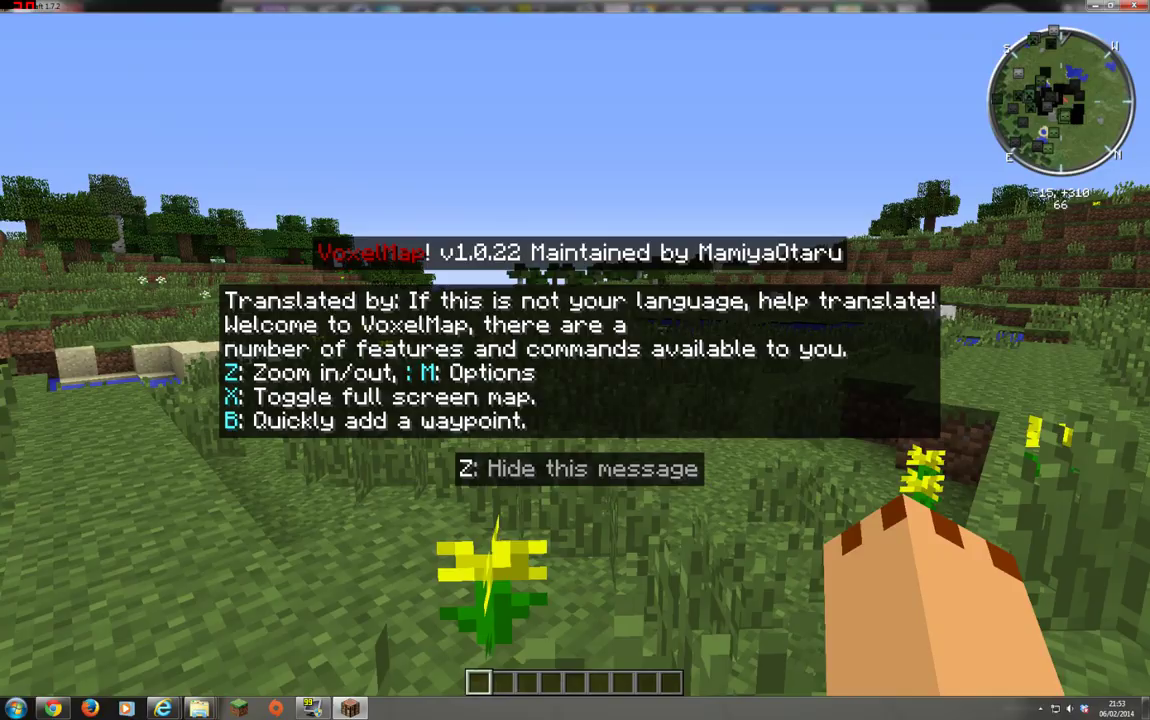
Hide the VoxelMap welcome message and walk forward through the grassland to watch the minimap follow the player.
key(z)
key(w)
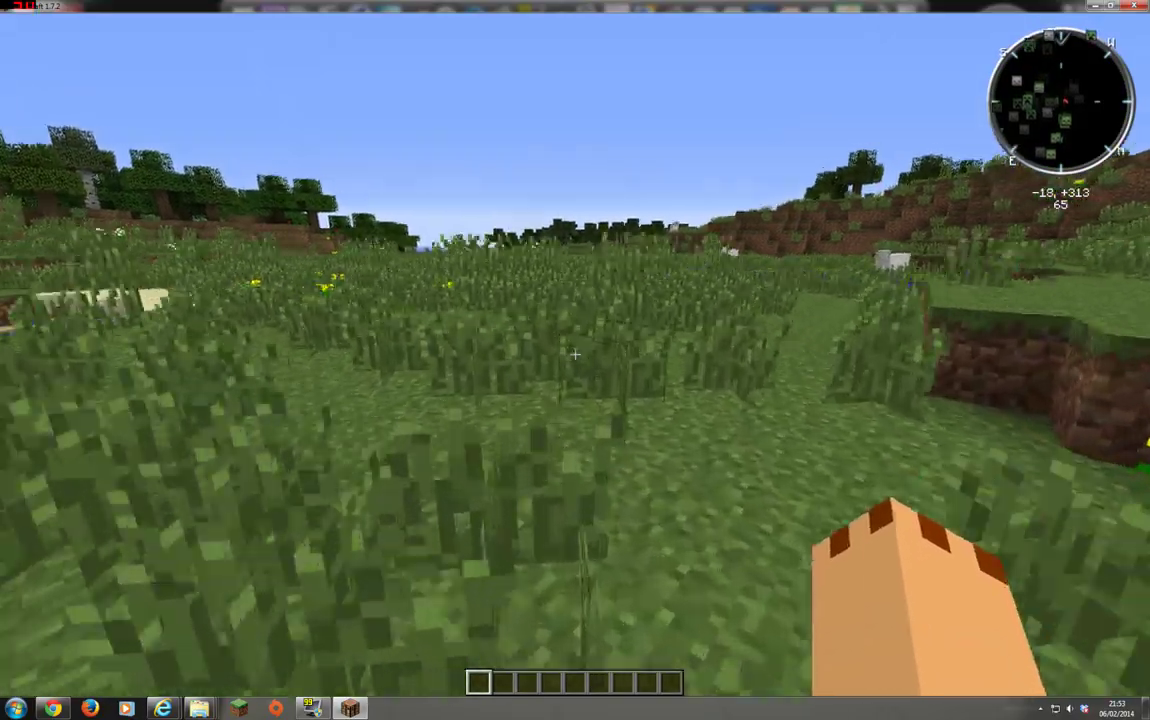
key(w)
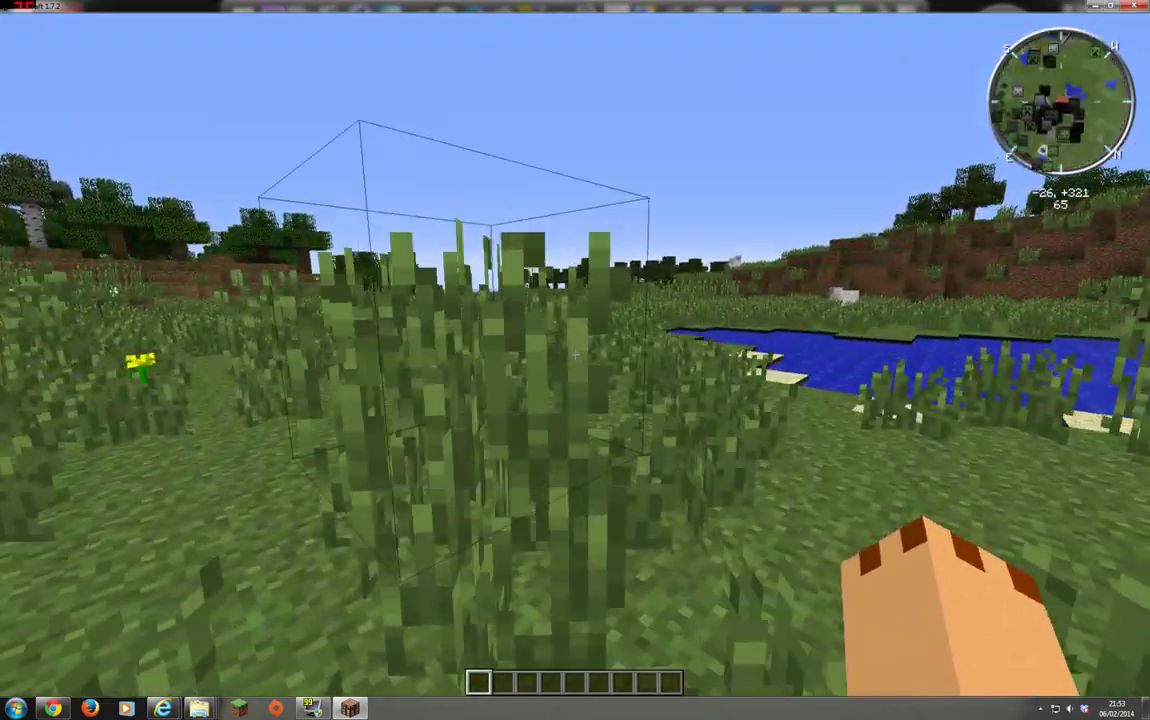
key(w)
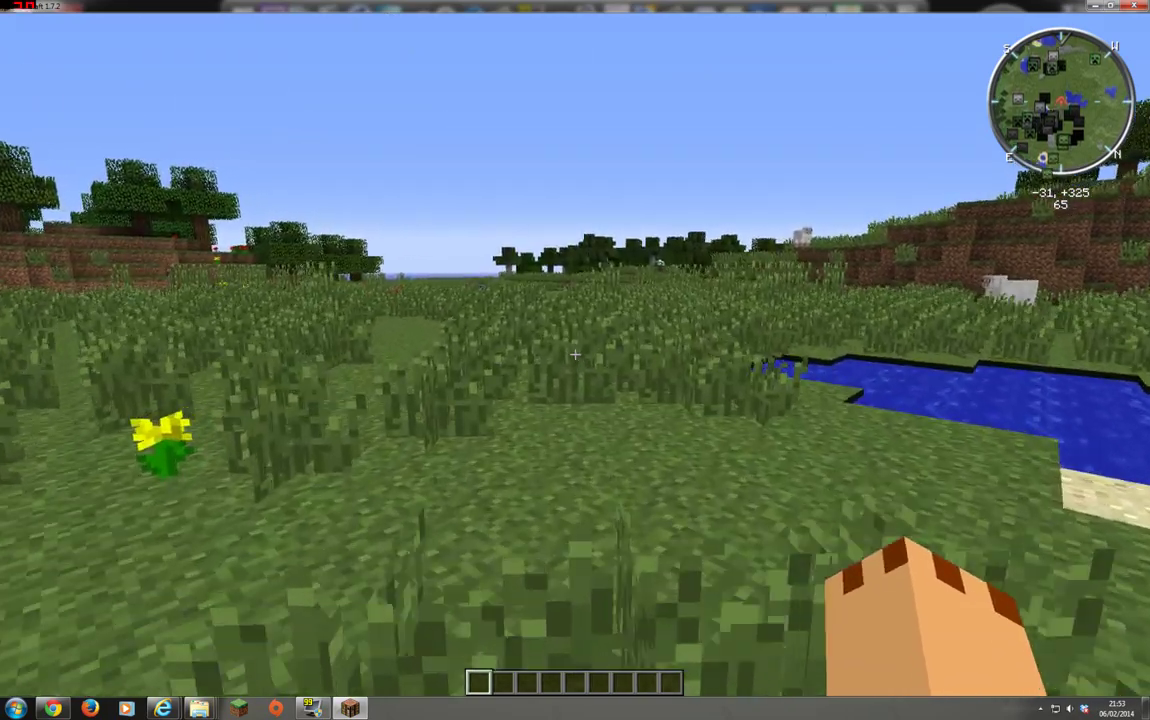
key(w)
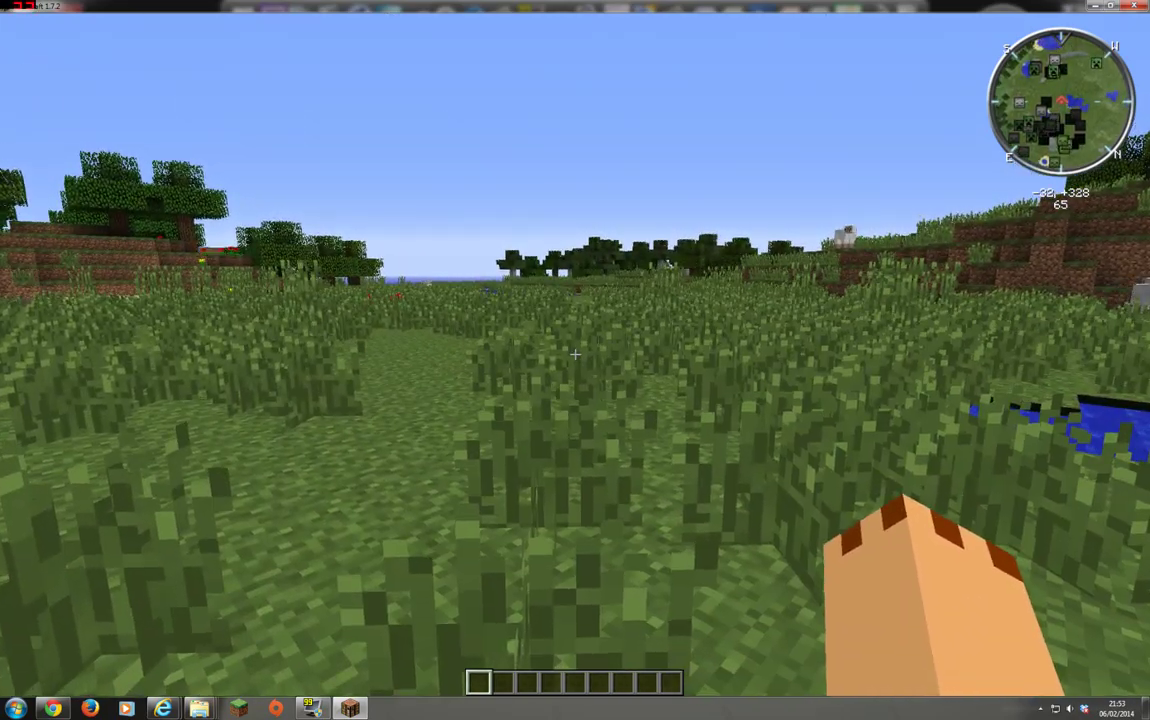
Open the minimap options and try Display Coordinates OFF and Hide Minimap ON, restoring each setting after trying it.
key(m)
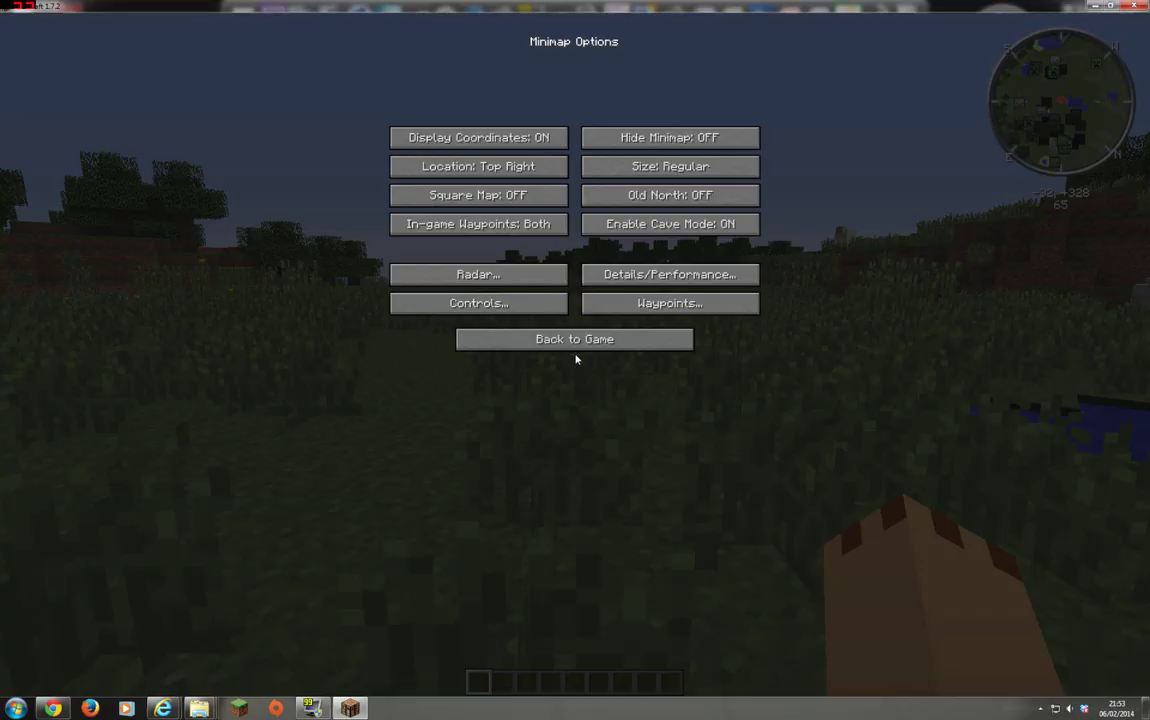
click(473, 146)
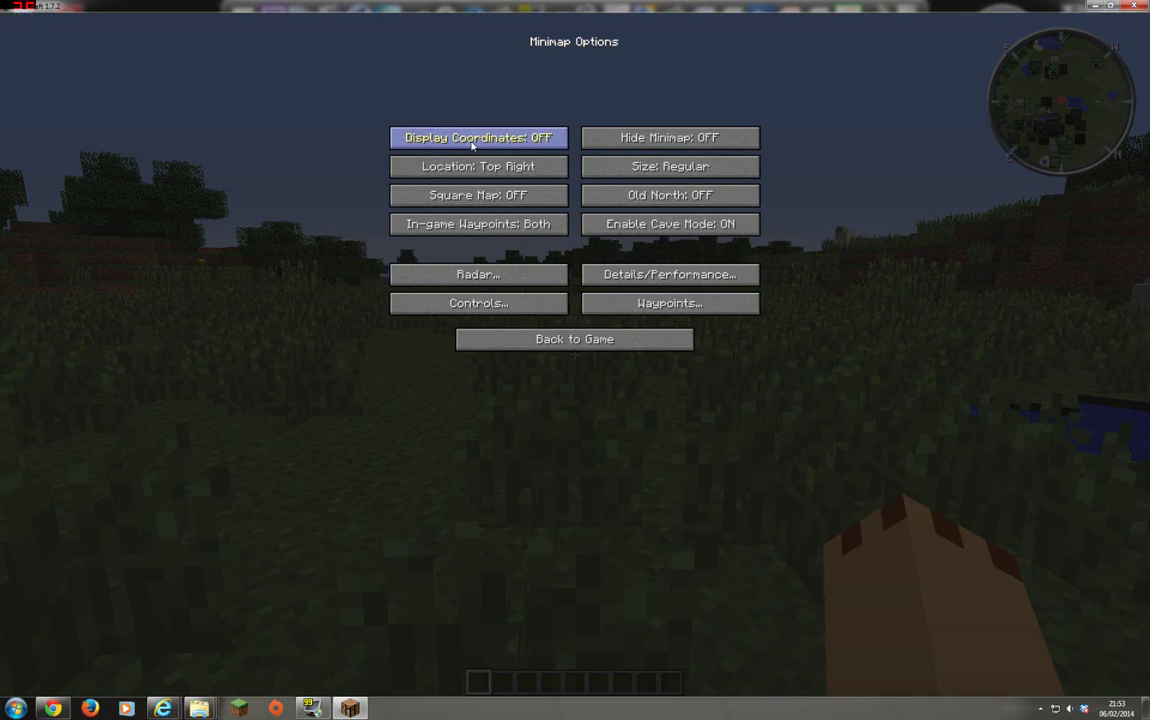
click(473, 146)
click(660, 140)
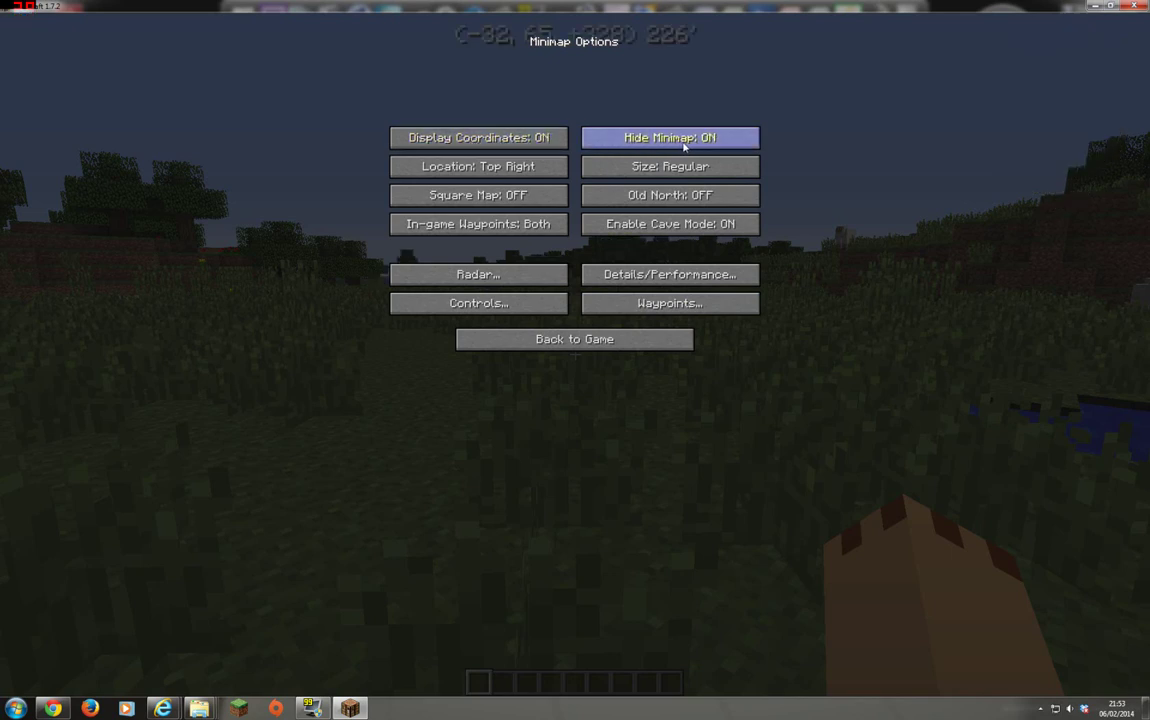
click(684, 147)
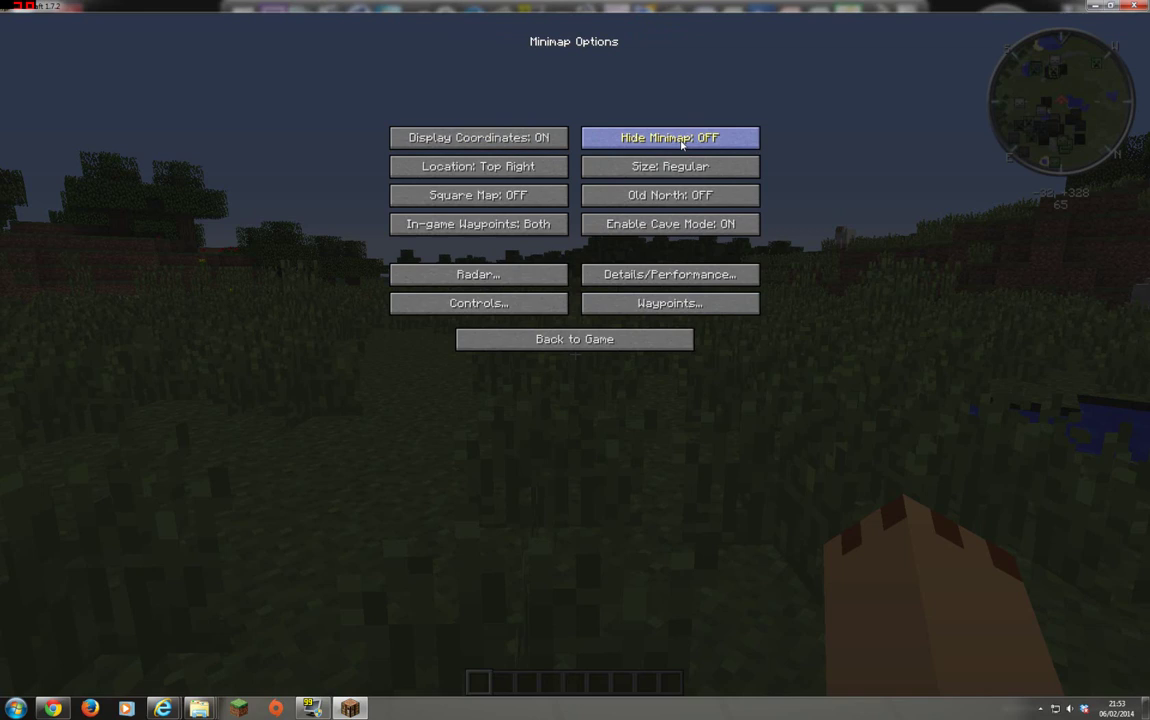
Cycle through the available minimap sizes and set the size to Large.
click(630, 170)
click(630, 170)
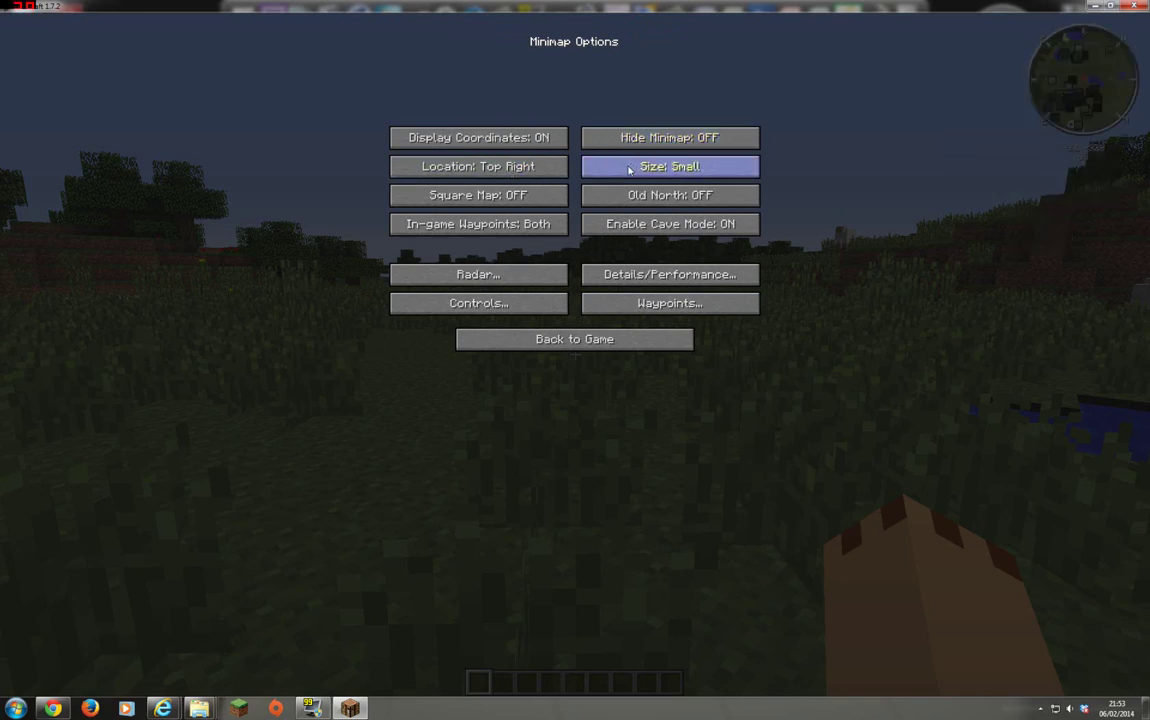
click(630, 170)
click(630, 170)
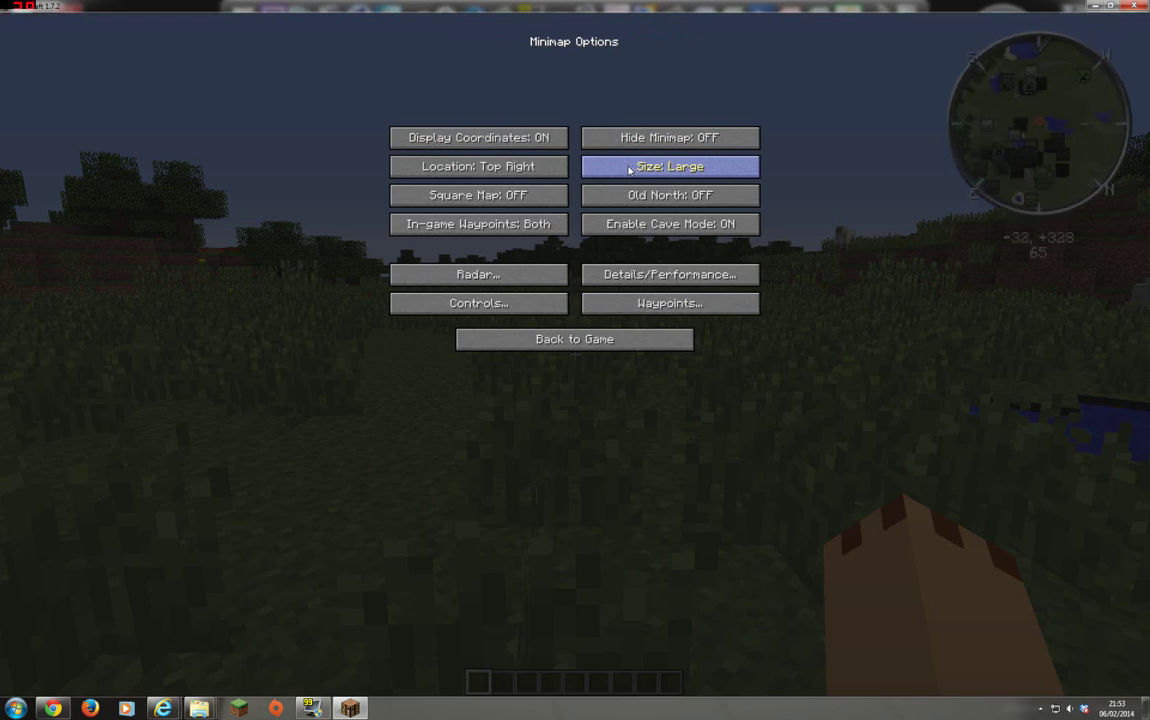
Try the other minimap locations on the screen and return the location to Top Right.
click(507, 168)
click(507, 168)
click(507, 168)
click(507, 168)
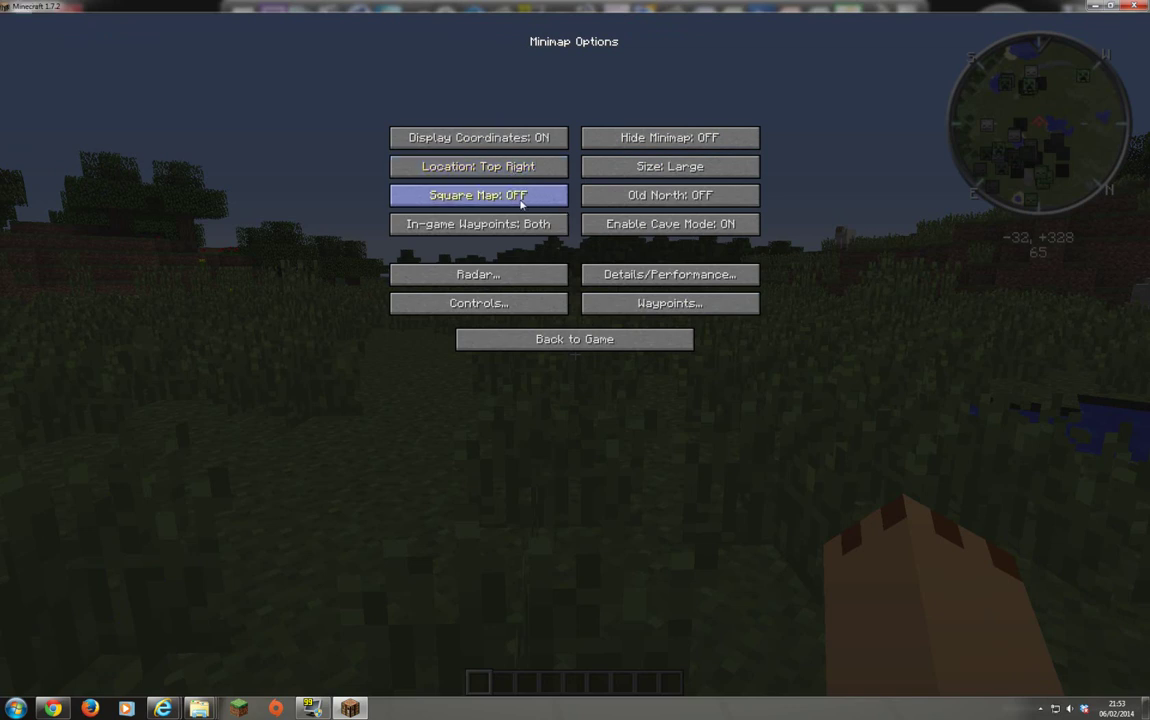
Try the square map shape and disabling Cave Mode, returning Square Map to OFF and Enable Cave Mode to ON.
click(521, 197)
click(521, 203)
click(521, 203)
click(521, 203)
click(521, 203)
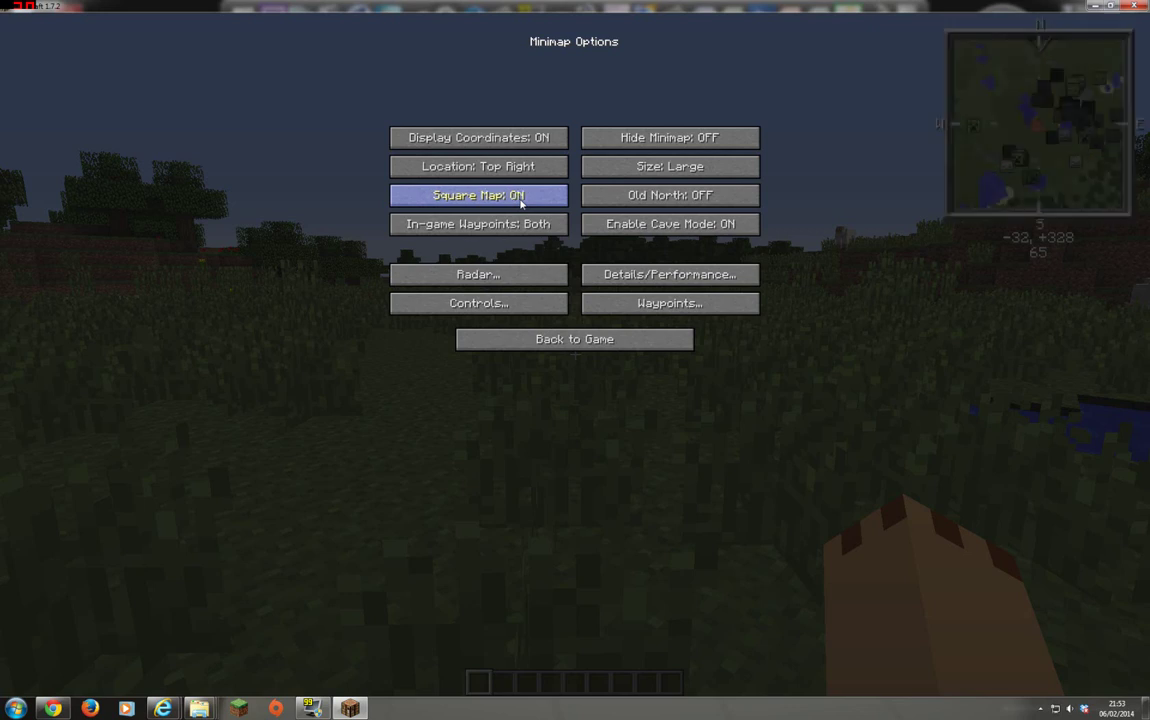
click(521, 203)
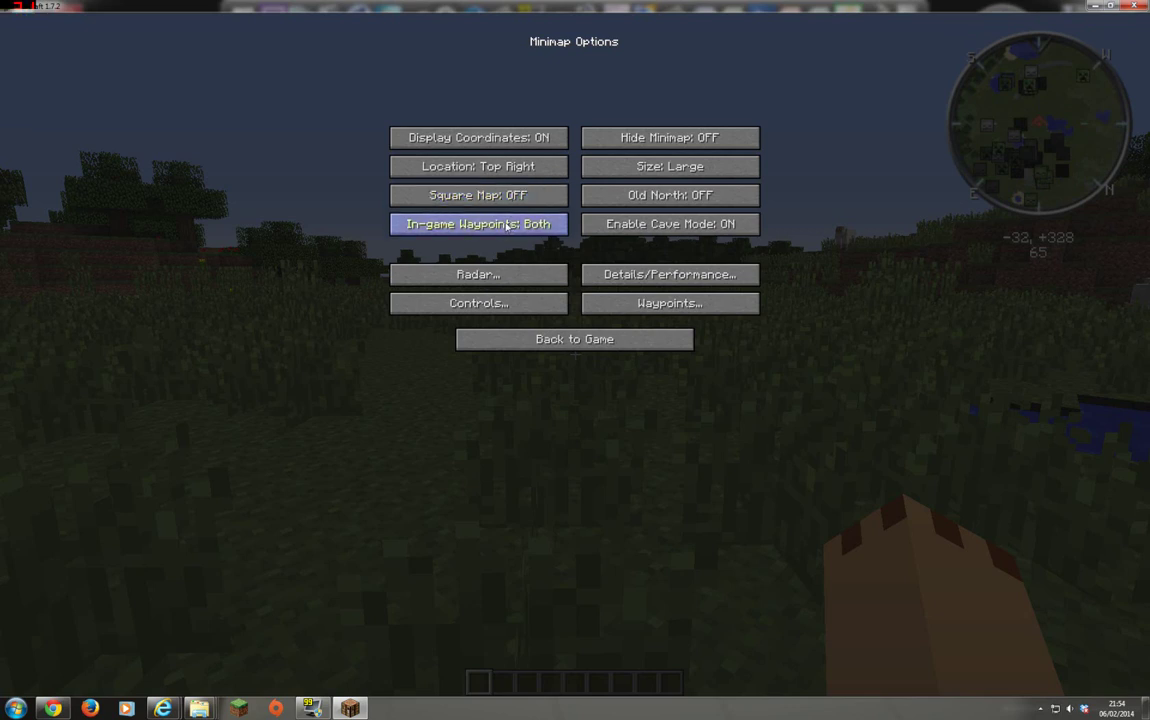
click(648, 229)
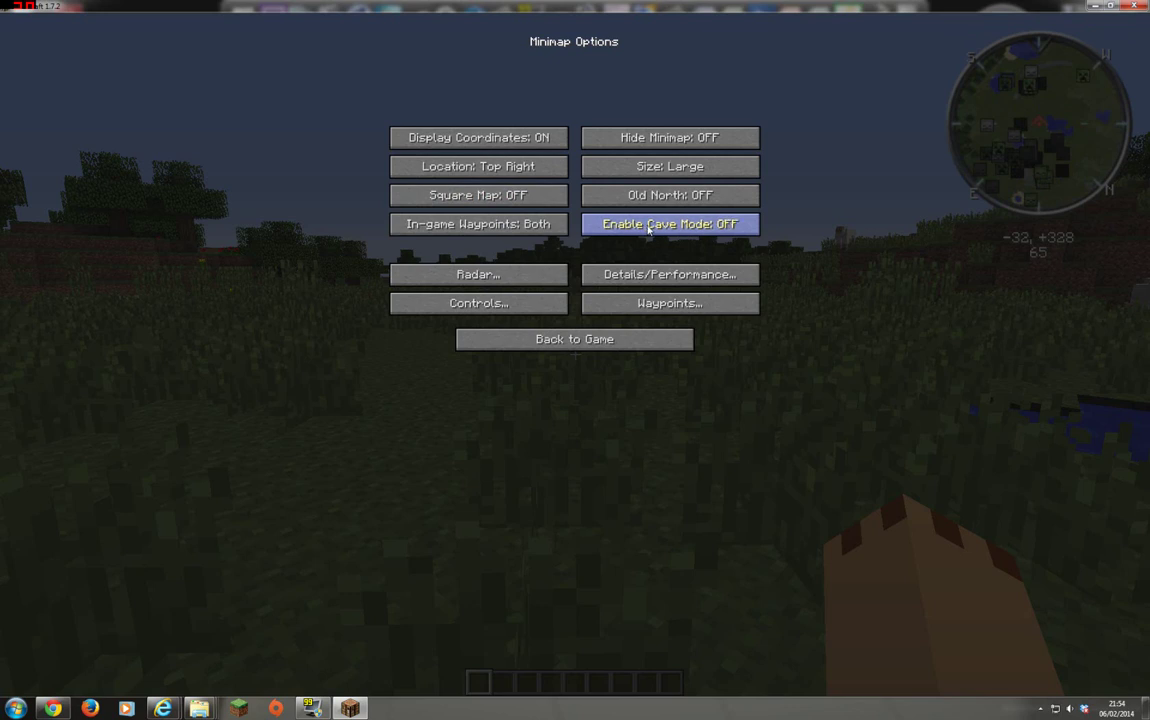
click(648, 229)
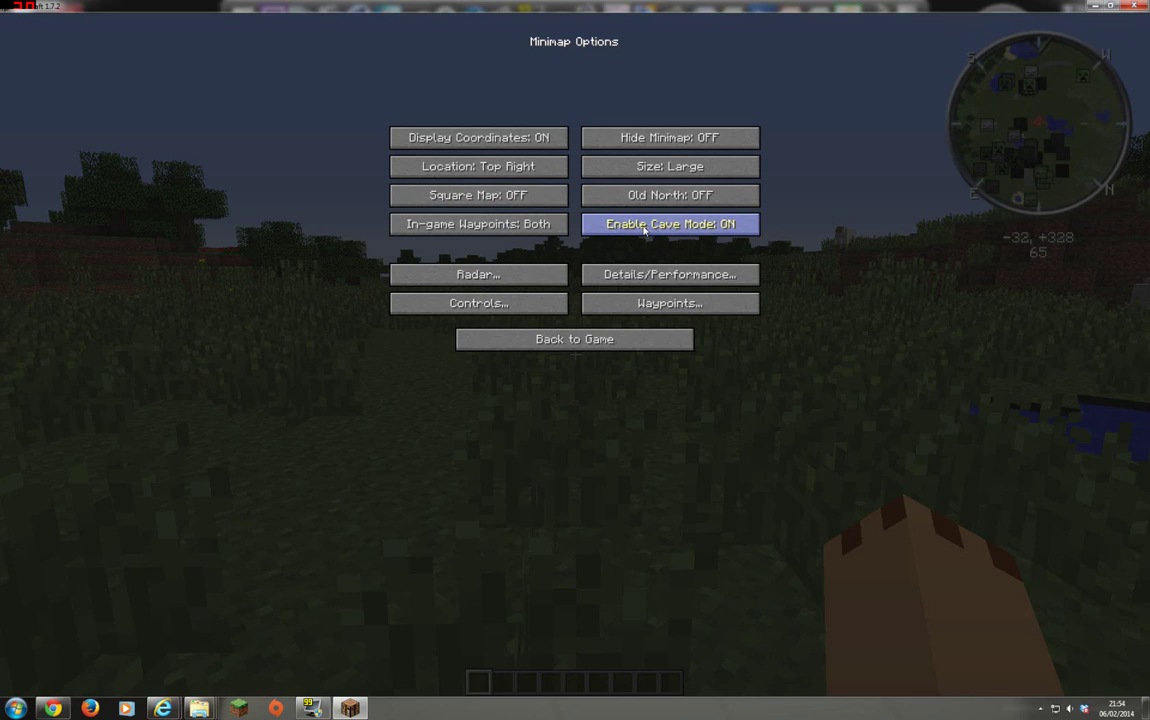
In the radar options, set Randomobs to OFF and try hiding hostile mobs, leaving Show Hostiles ON.
click(496, 280)
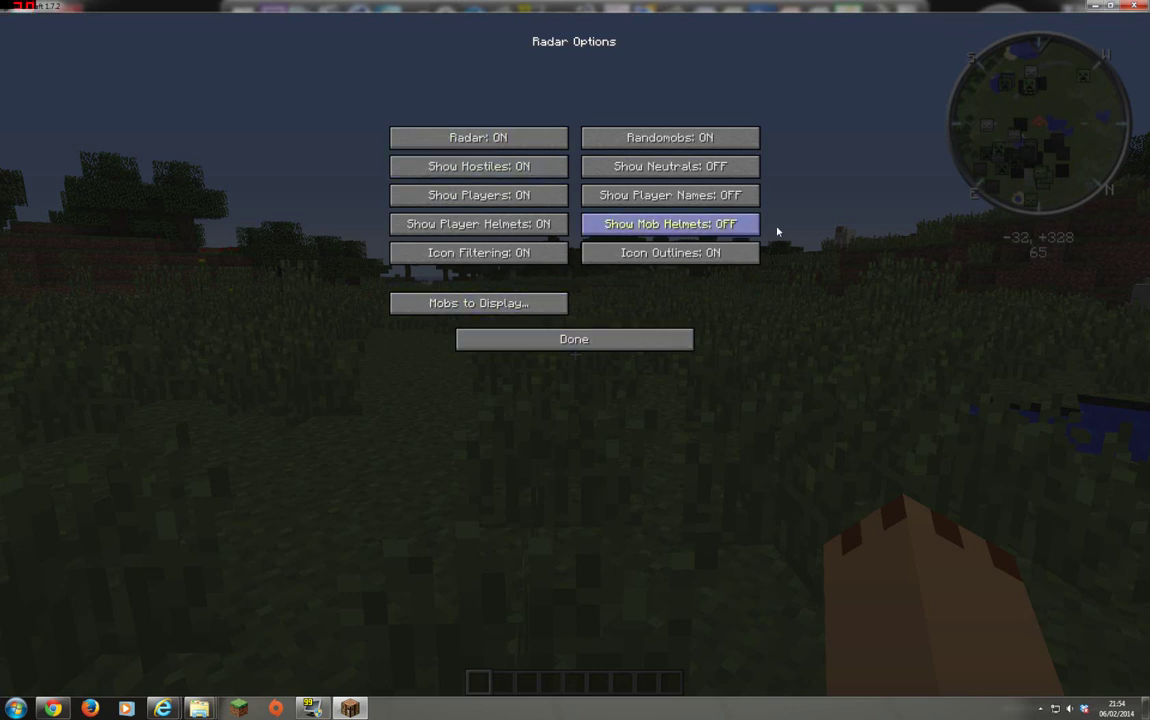
click(660, 141)
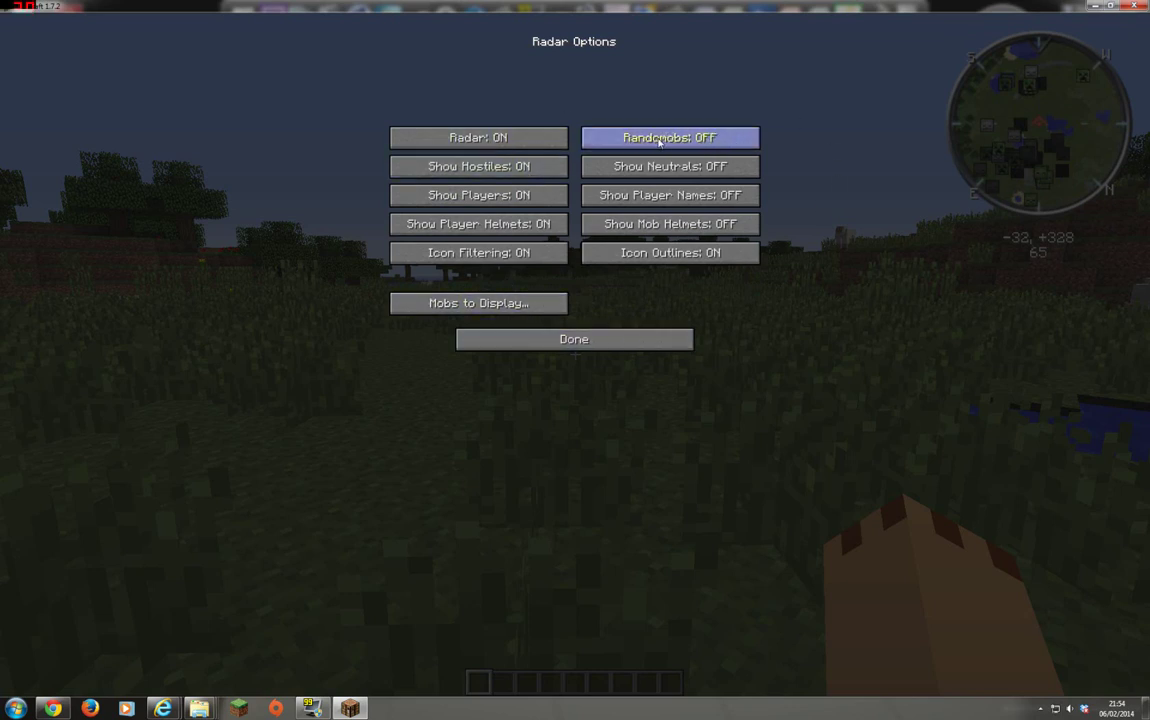
click(505, 170)
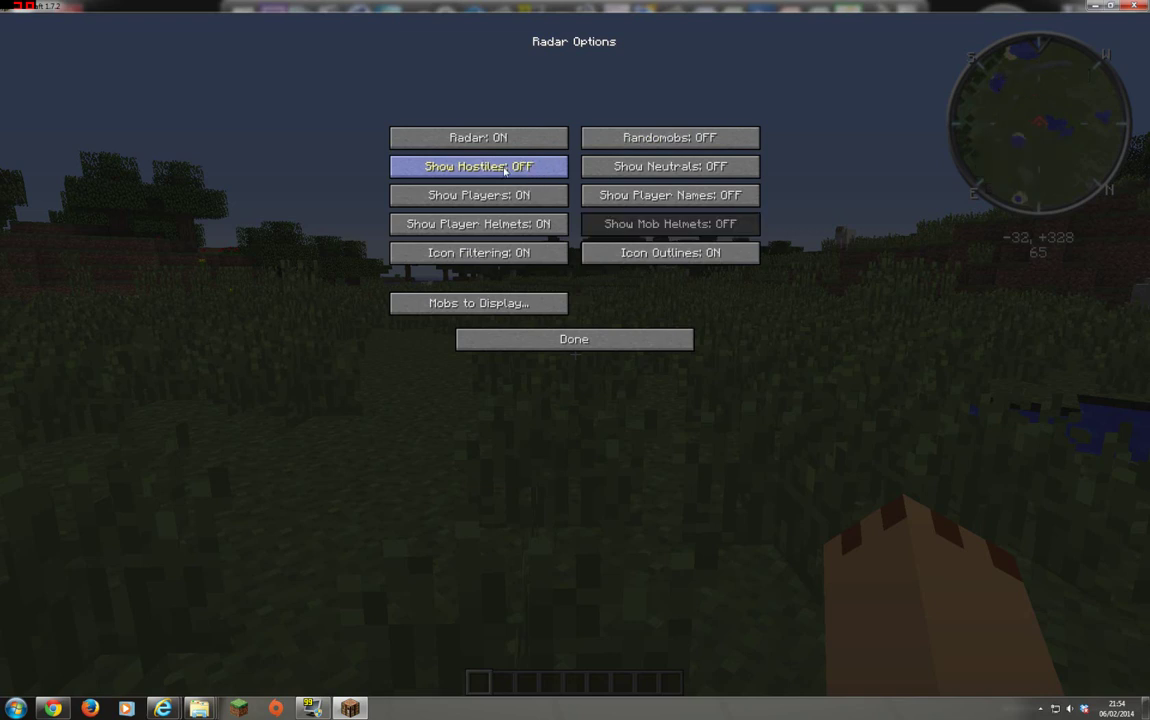
click(661, 140)
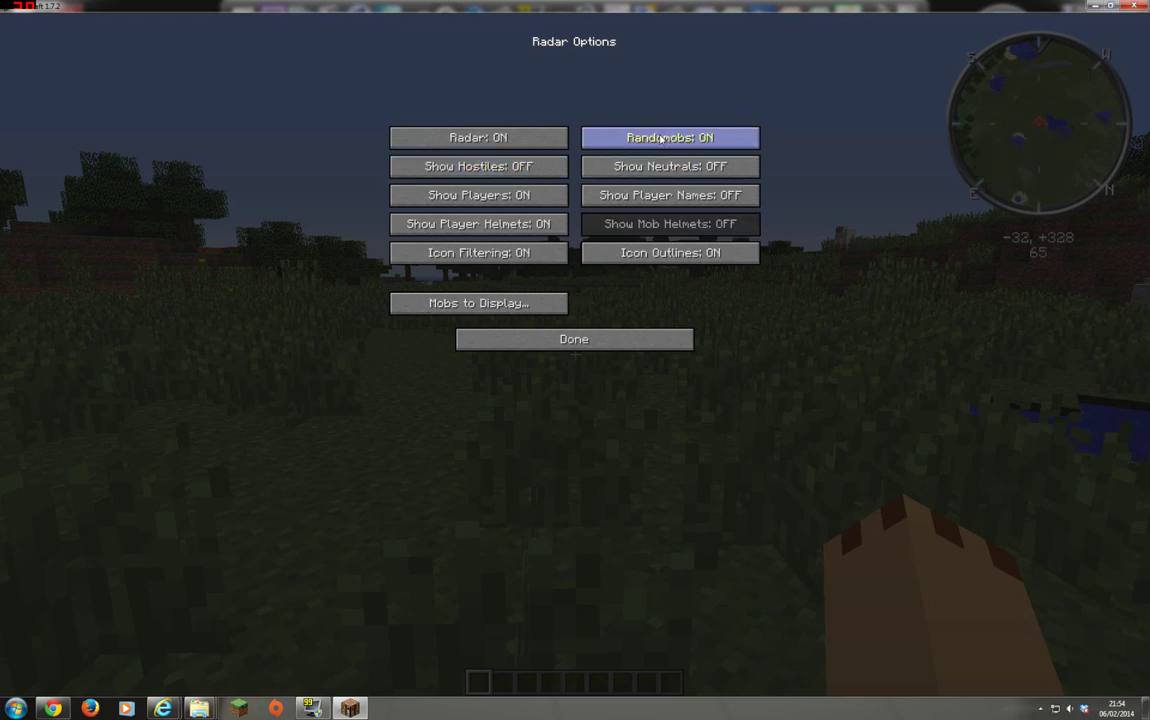
click(660, 140)
click(530, 166)
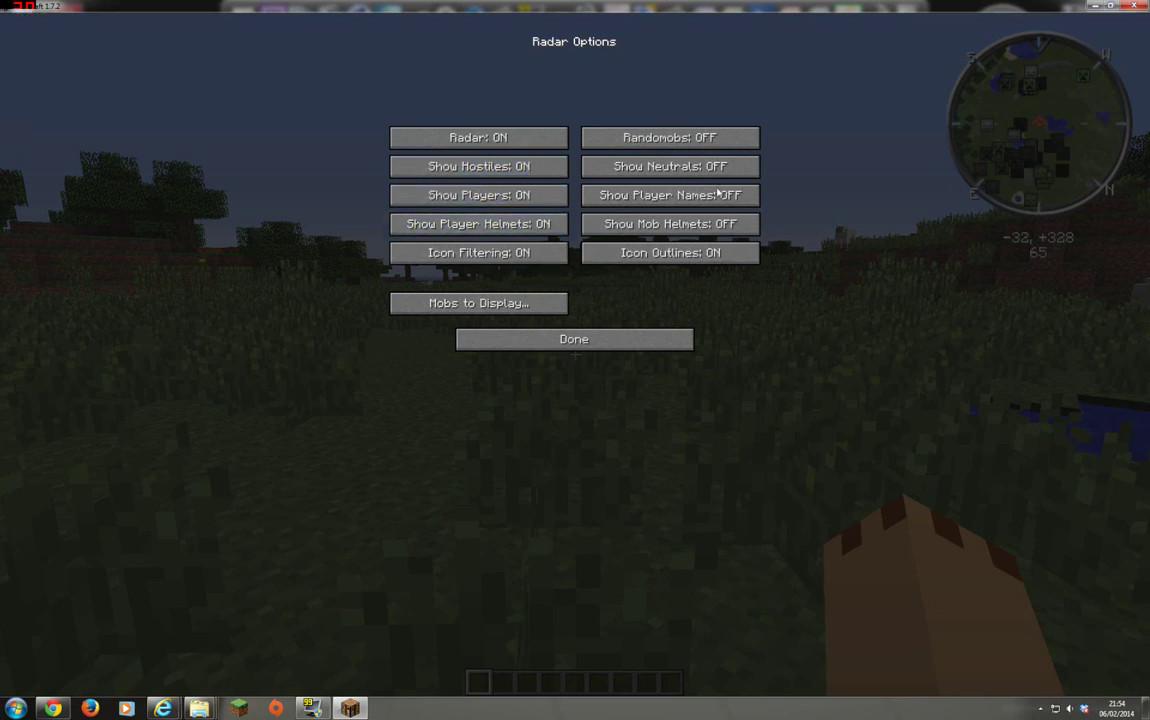
Hide the radar icons of the Spider, Witch, Wither, Wolf, Zombie, Zombie Pigman, Skeleton and Silverfish among the mobs to display.
click(480, 304)
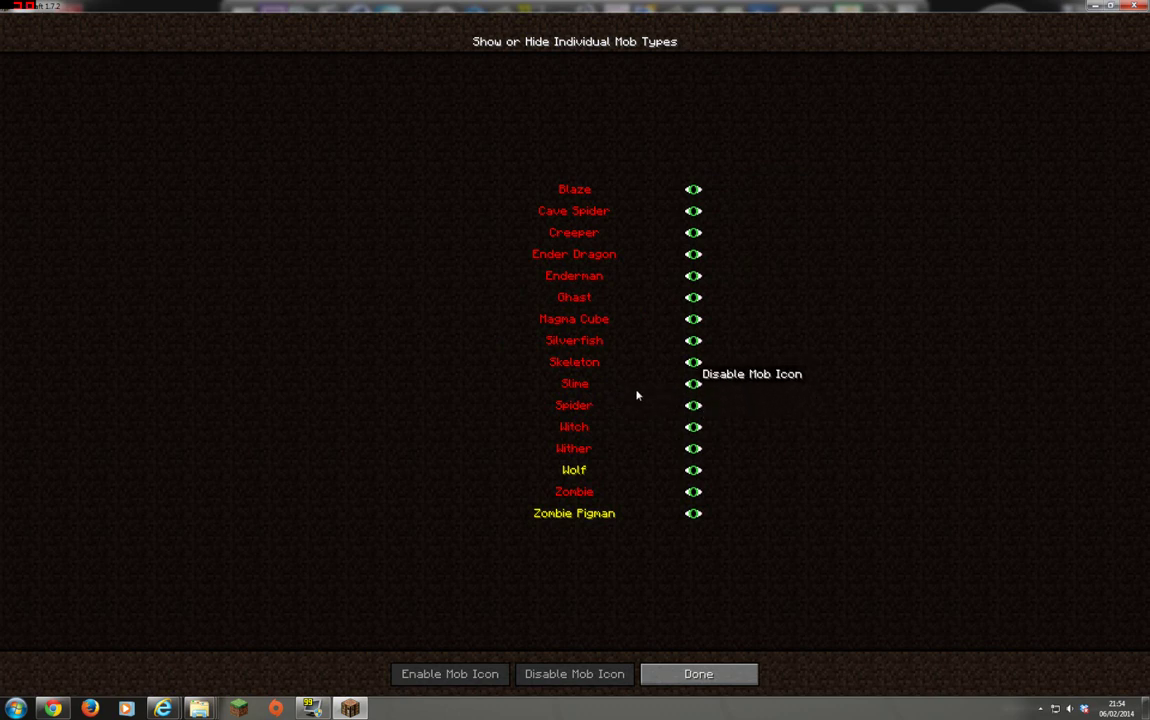
click(693, 405)
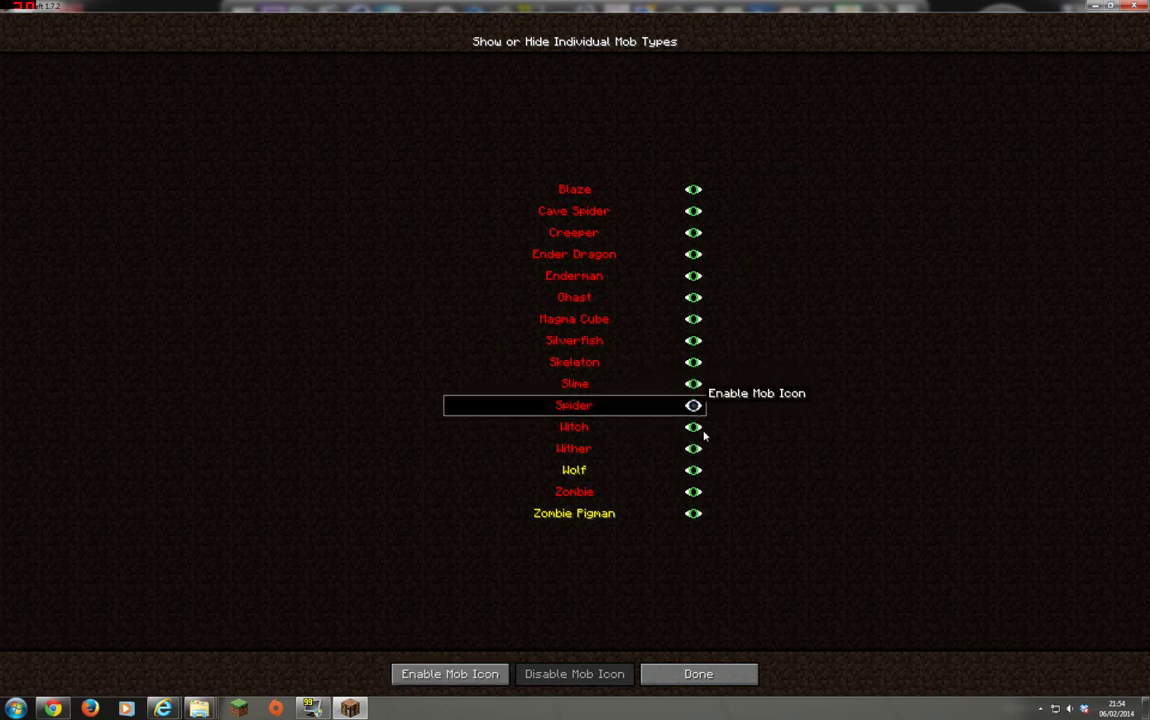
click(694, 428)
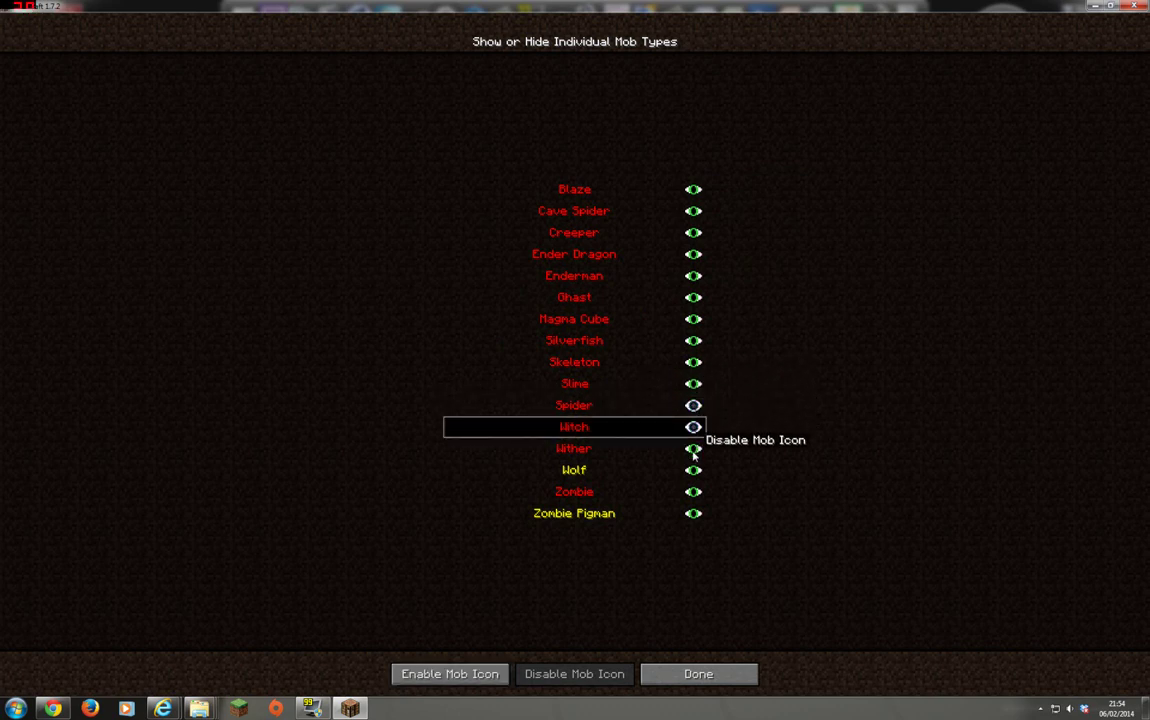
click(693, 449)
click(693, 470)
click(693, 492)
click(694, 514)
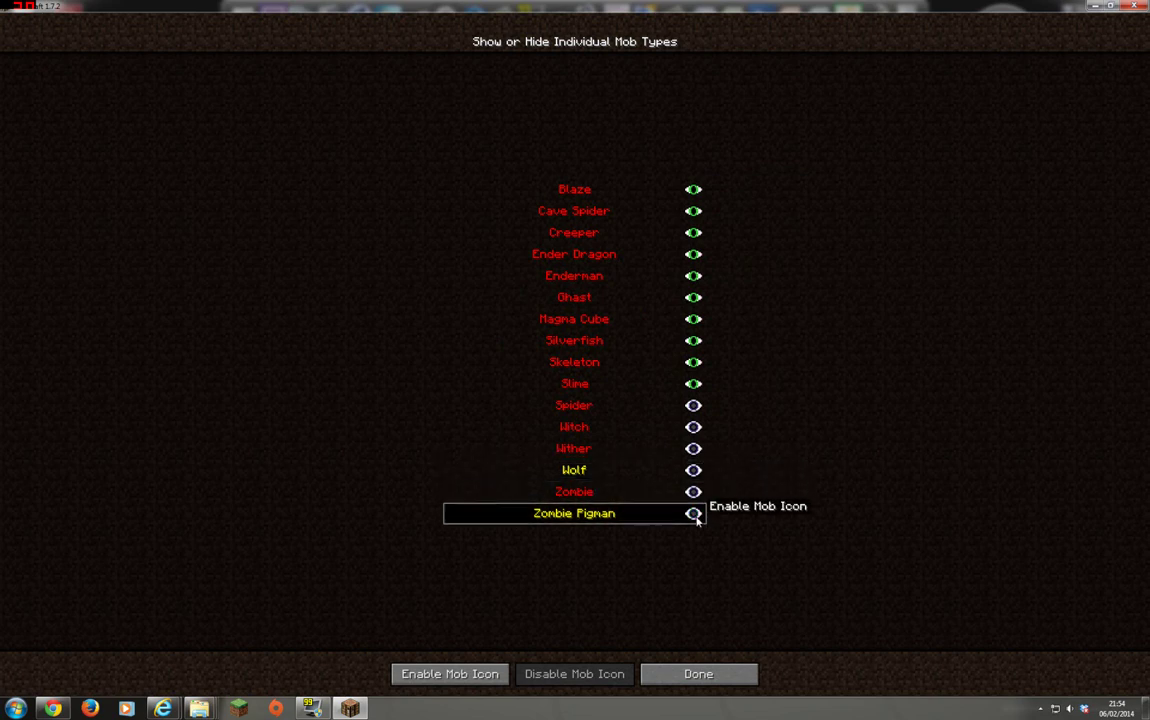
click(693, 362)
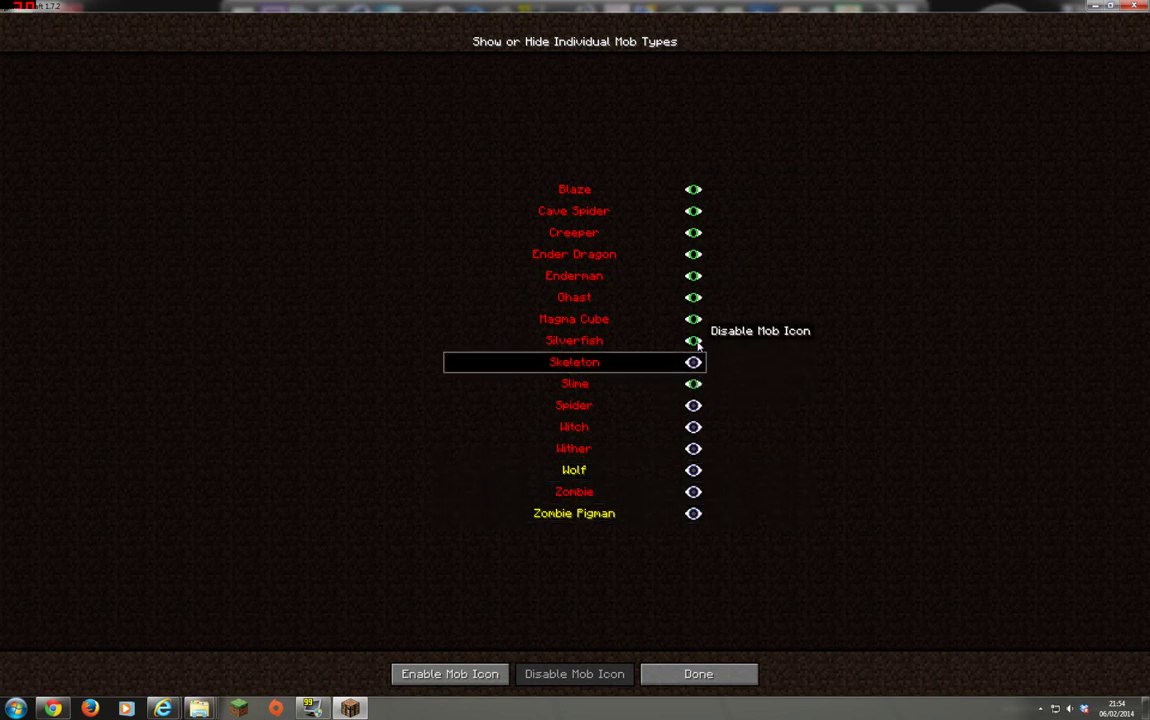
click(694, 341)
click(689, 675)
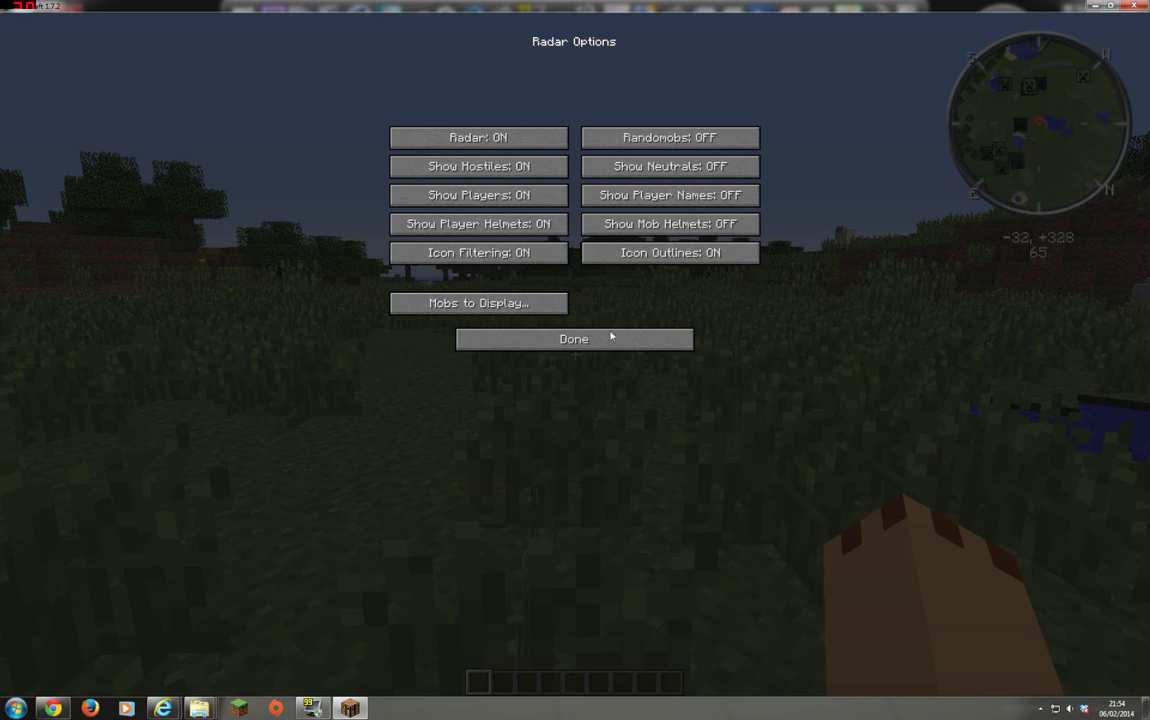
Reopen the list of individual mob types and also hide the Cave Spider and Creeper icons.
click(496, 305)
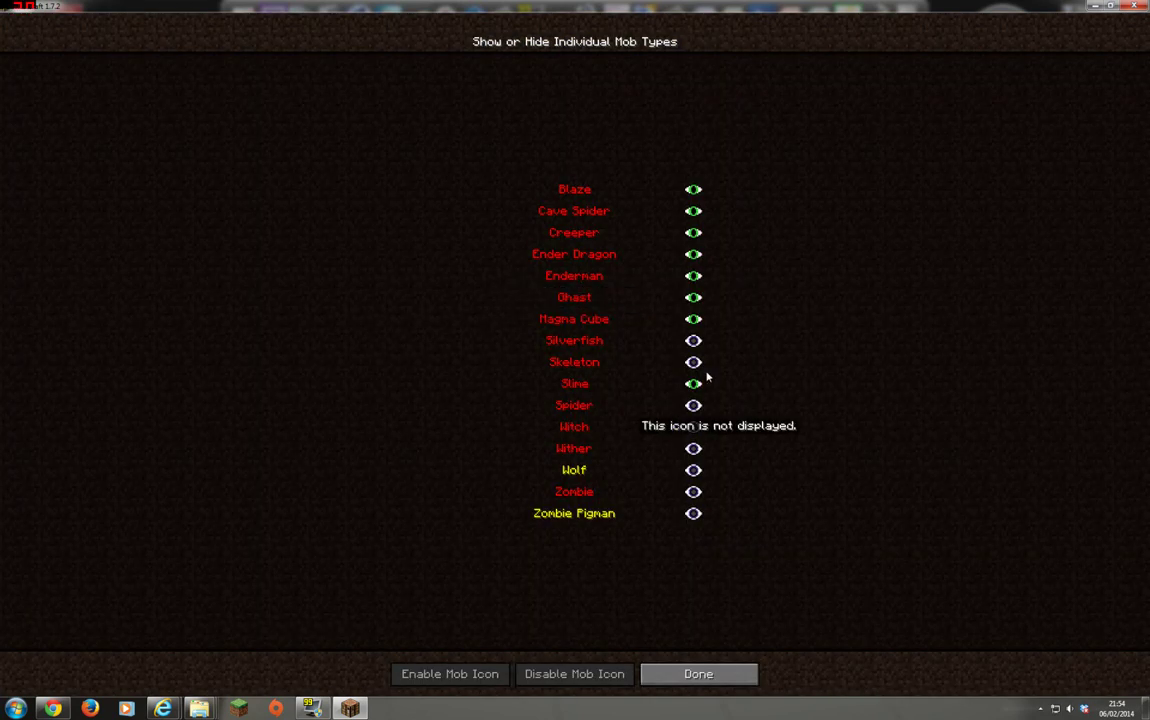
click(693, 211)
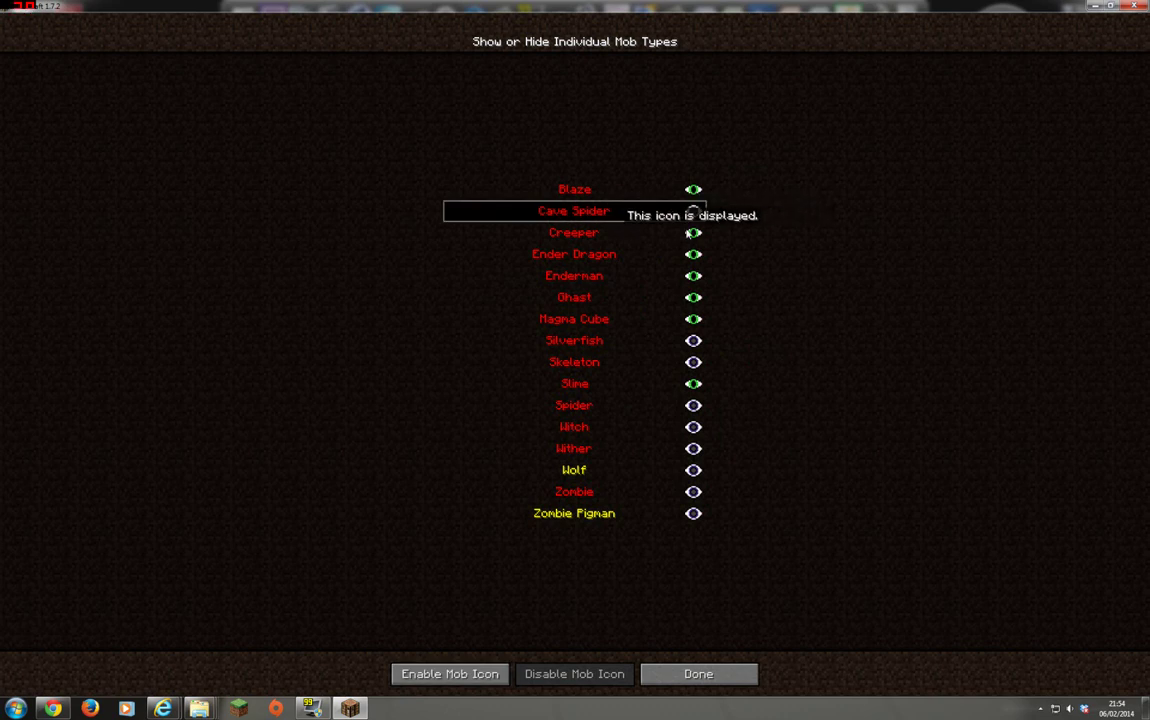
click(693, 232)
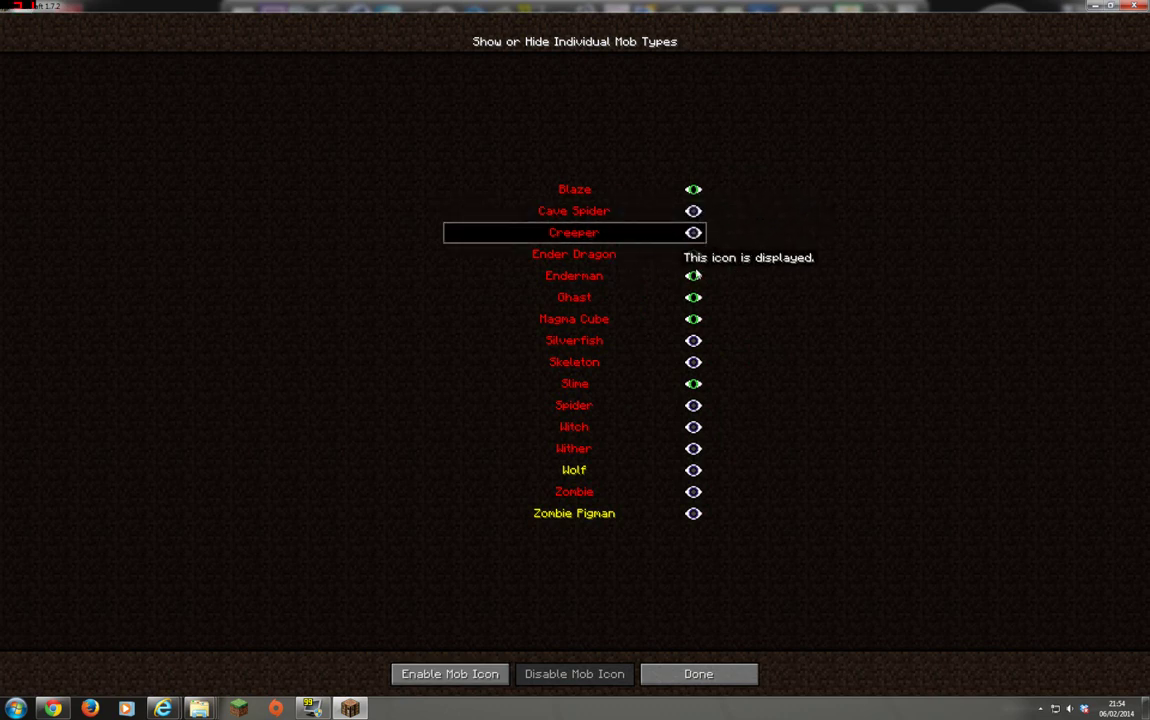
click(712, 677)
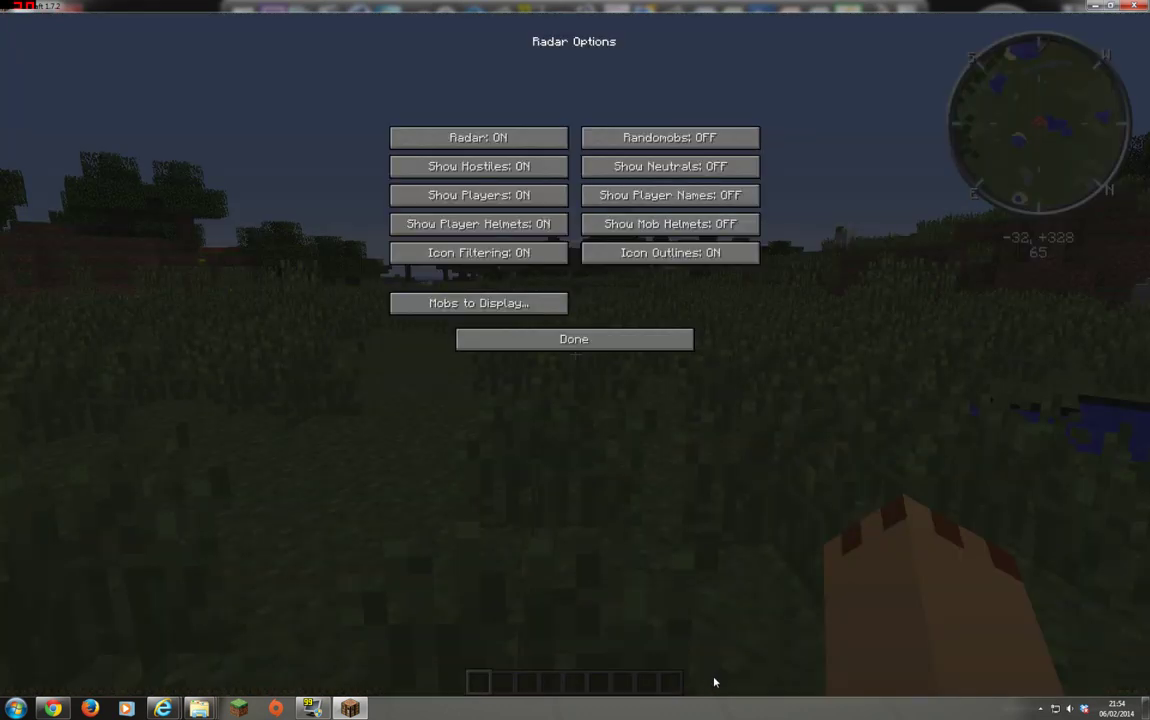
Switch the radar's Icon Outlines off and on again, and return to the main minimap options.
click(641, 254)
click(641, 254)
click(611, 342)
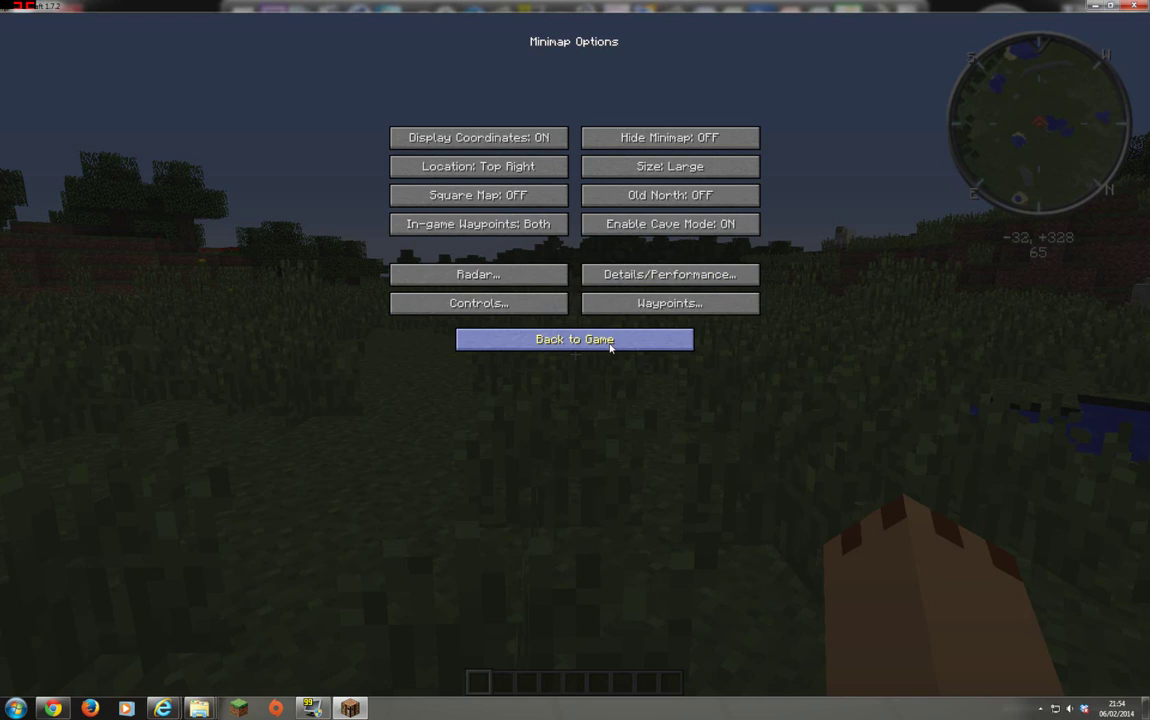
In the Details/Performance options, set Biome Overlay to Transparent, Chunk Grid to ON and Water Transparency to OFF.
click(655, 281)
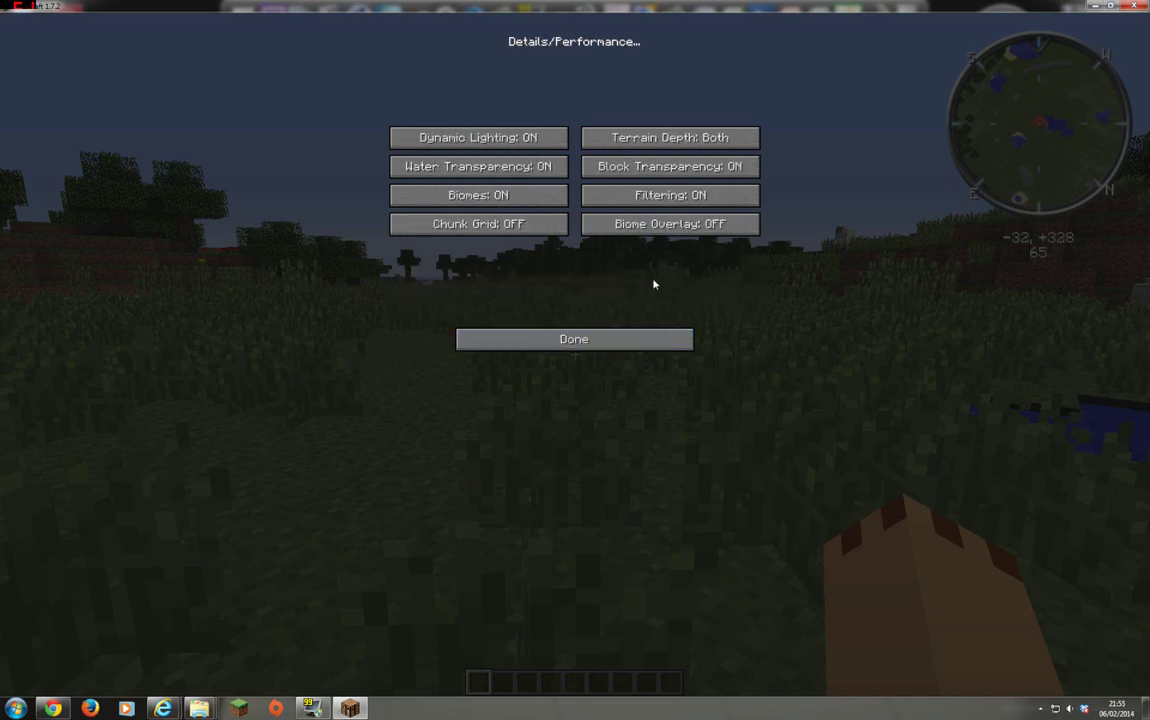
click(641, 227)
click(641, 227)
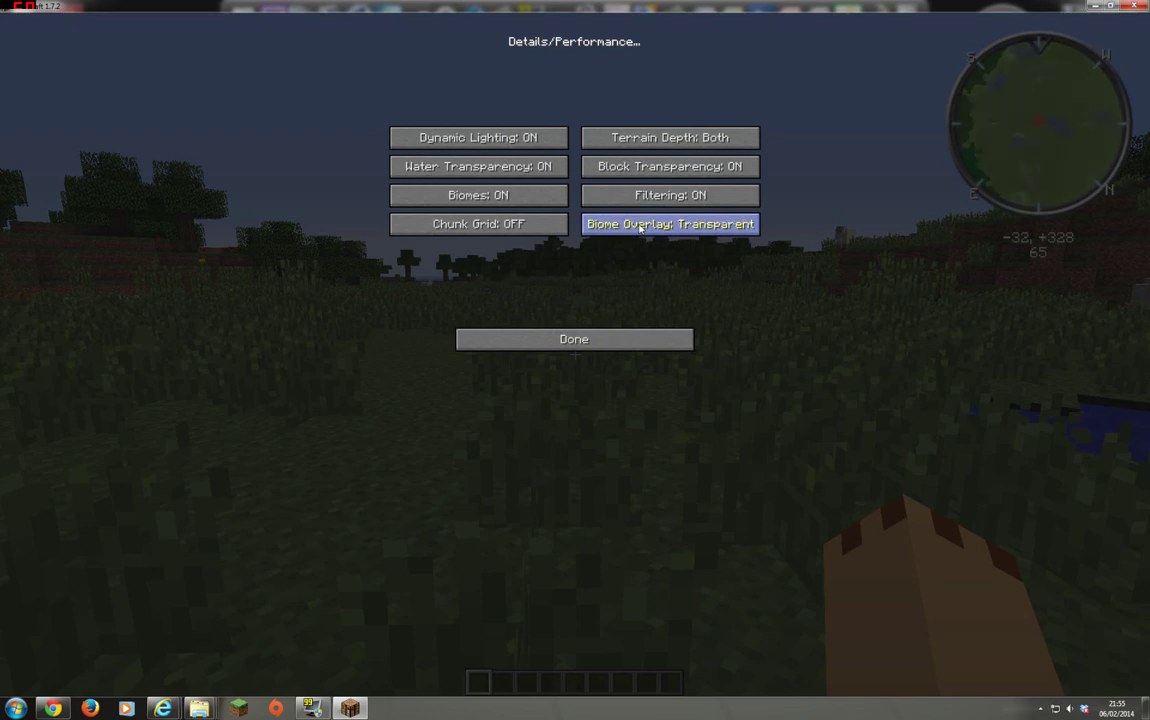
click(487, 227)
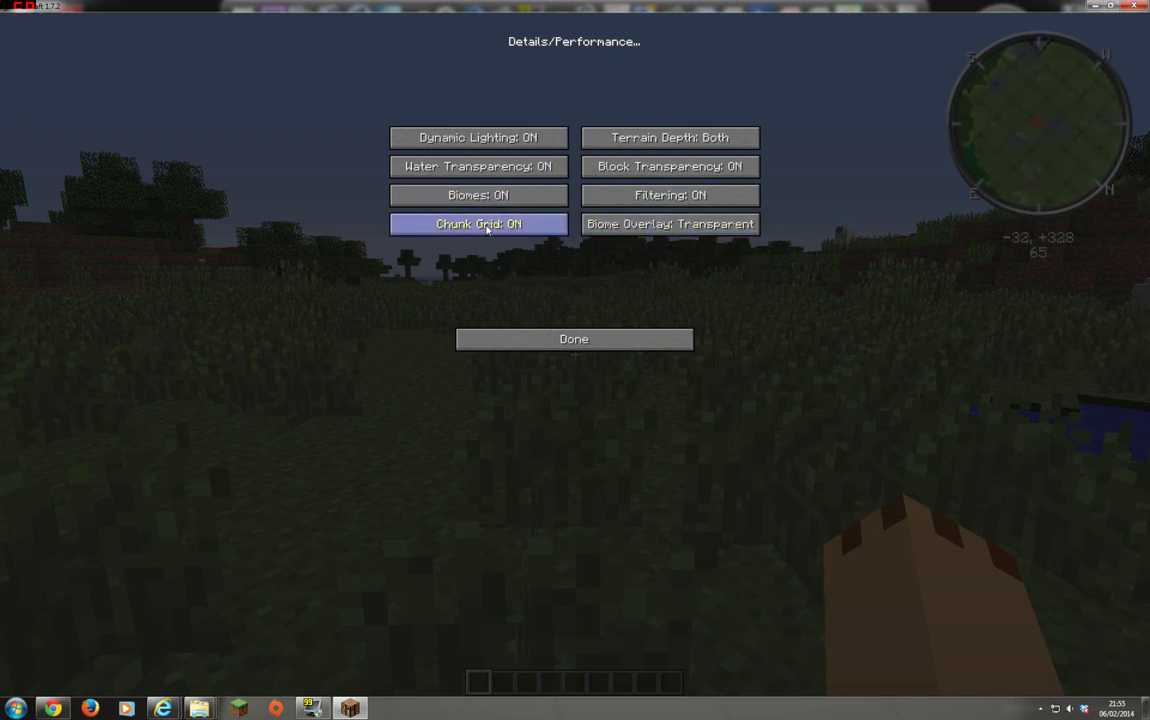
click(484, 169)
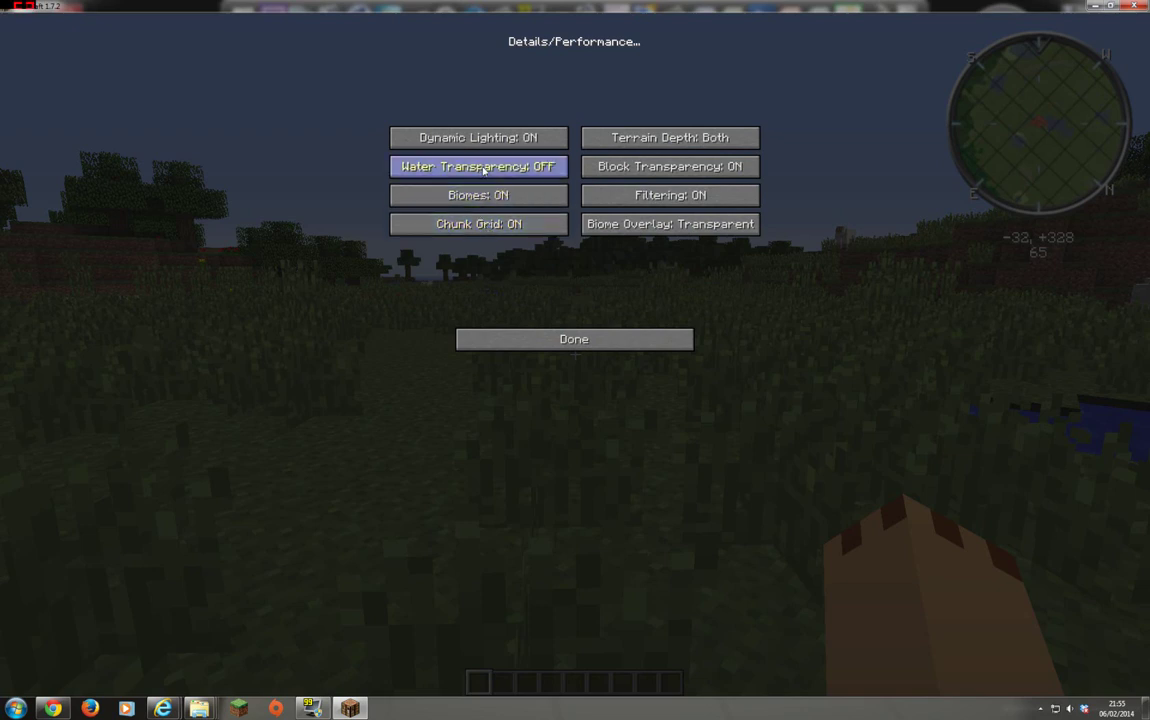
Set Water Transparency back to ON, switch Dynamic Lighting off and on again, and return to the game.
click(484, 169)
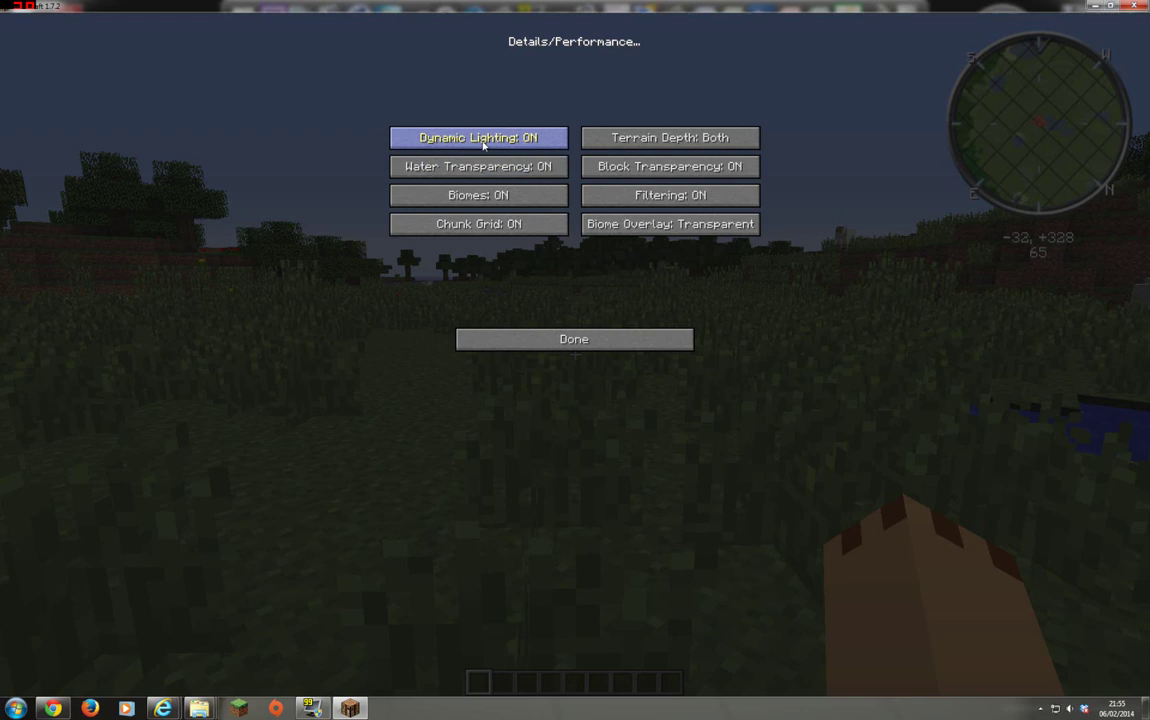
click(482, 145)
click(482, 146)
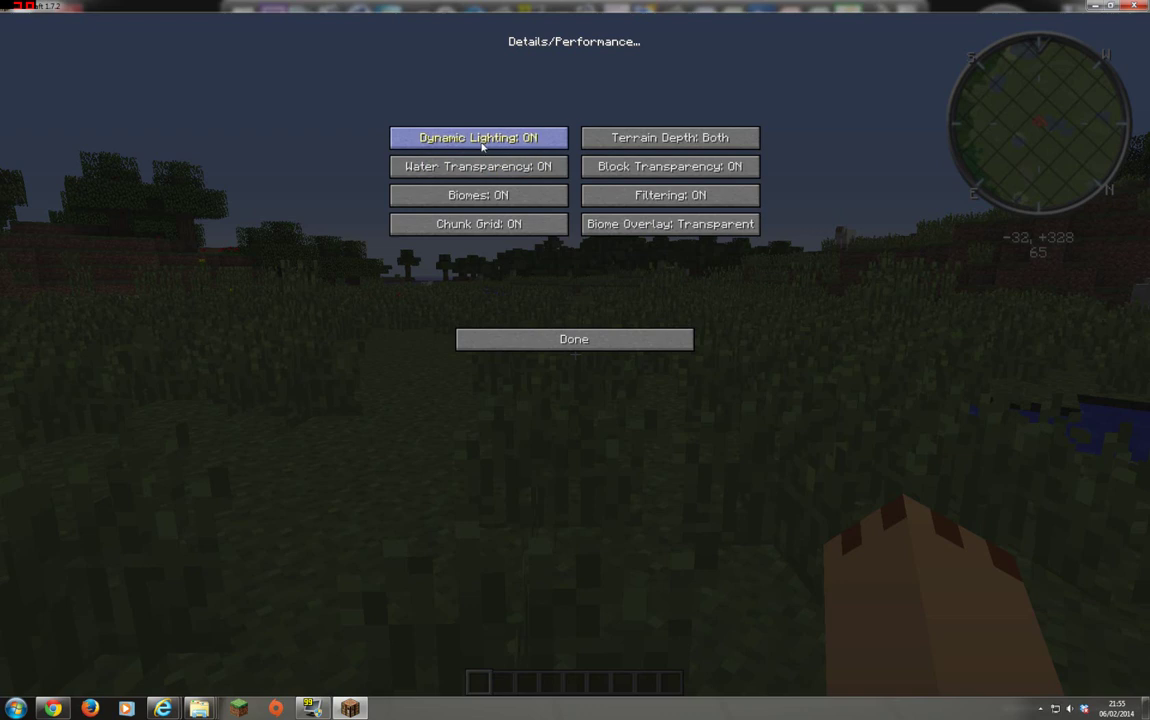
click(575, 340)
click(575, 340)
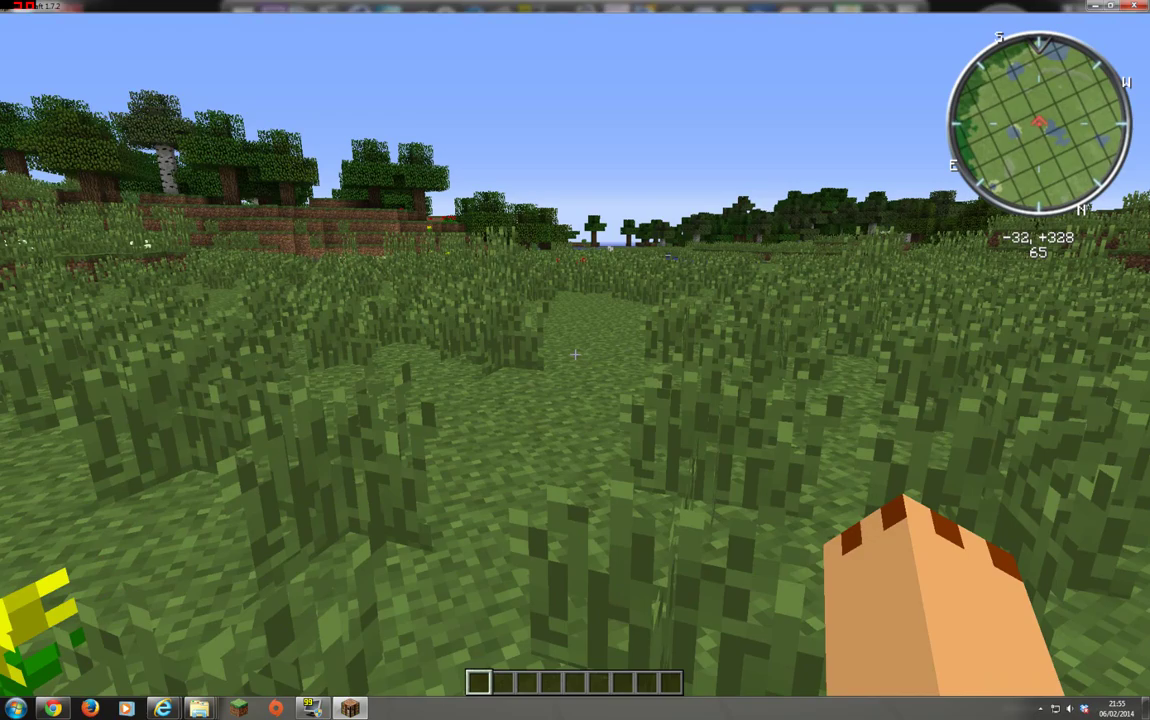
Fly over the grassland past the lakes and descend into the ravine with the chunk grid shown on the minimap.
key(w)
key(space)
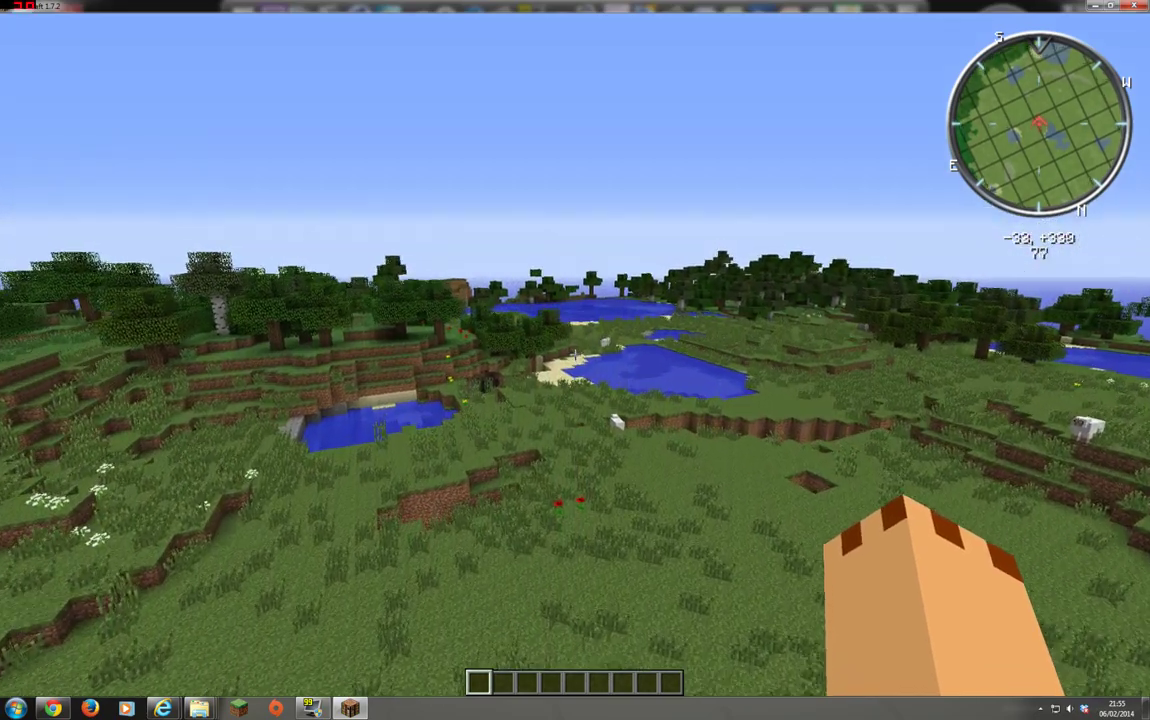
key(w)
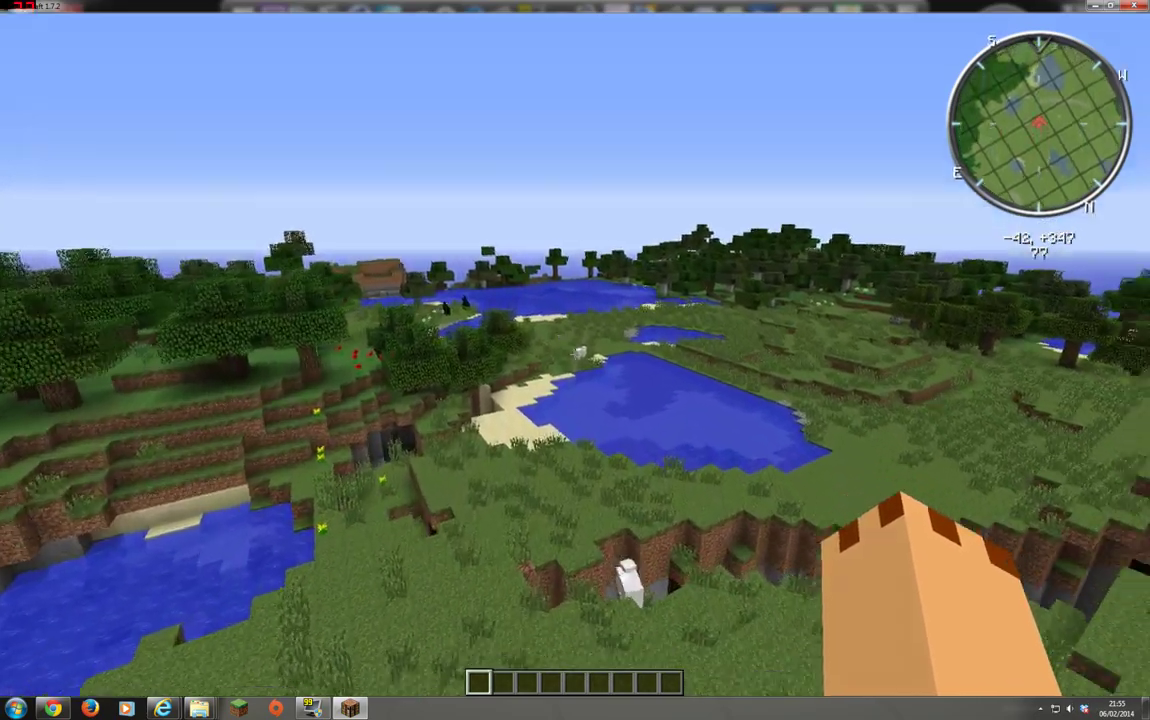
key(w)
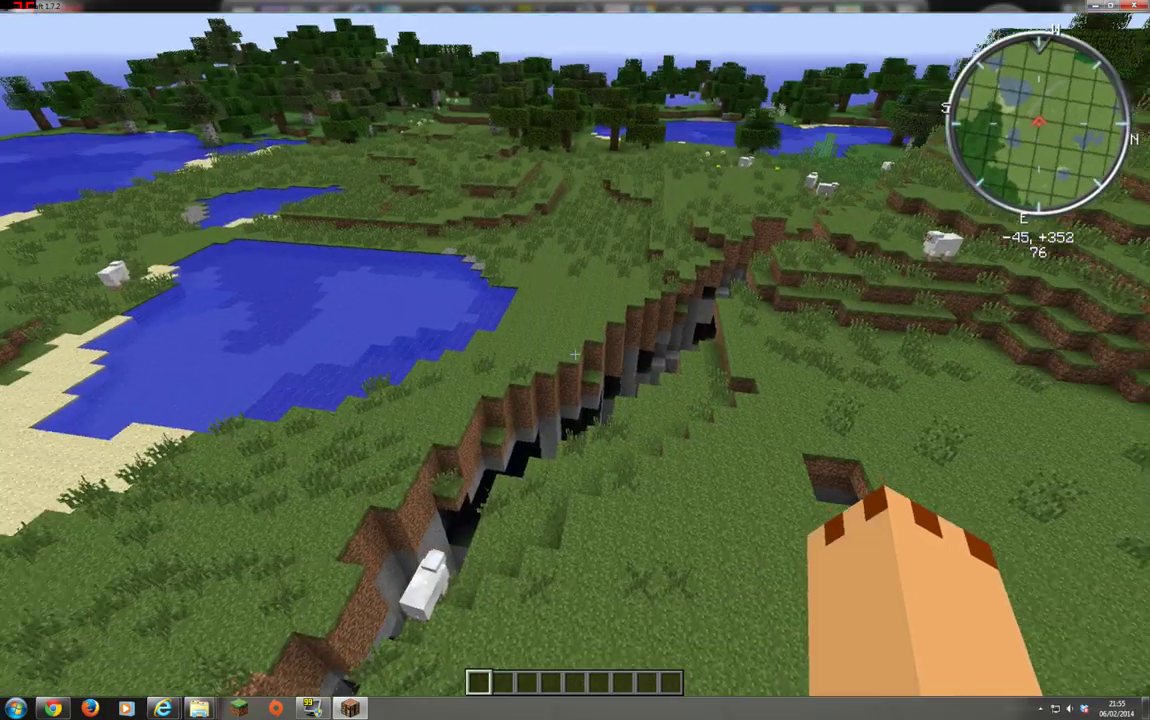
key(w)
key(shift)
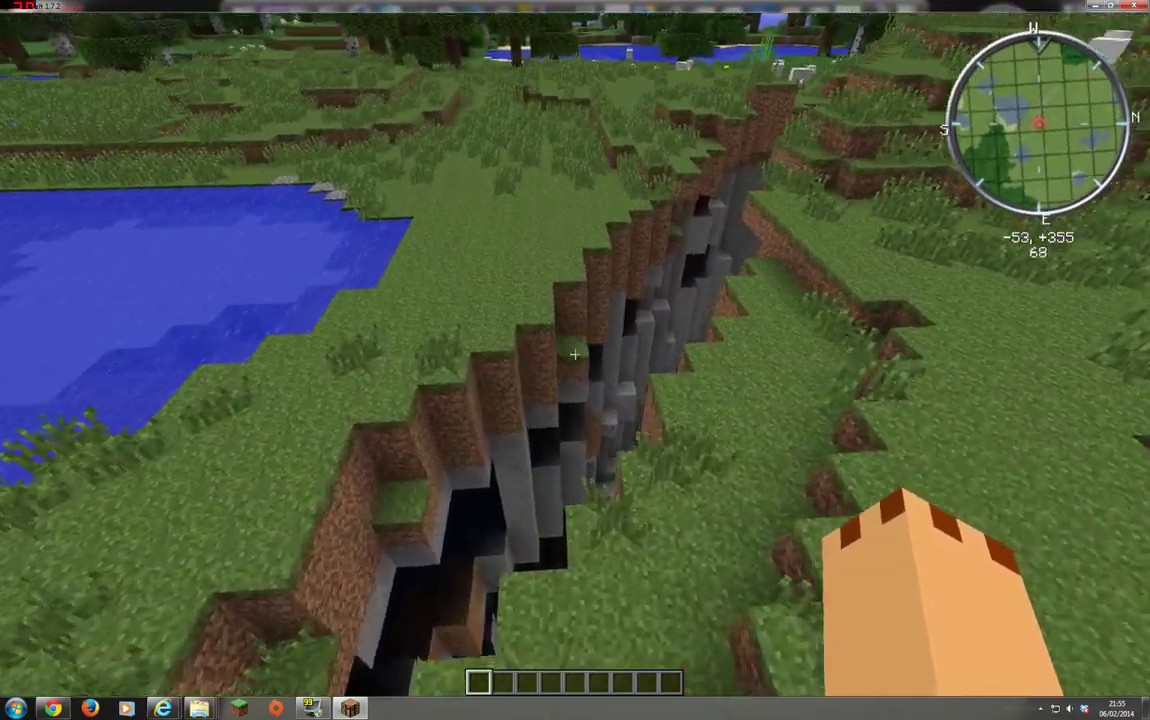
key(w)
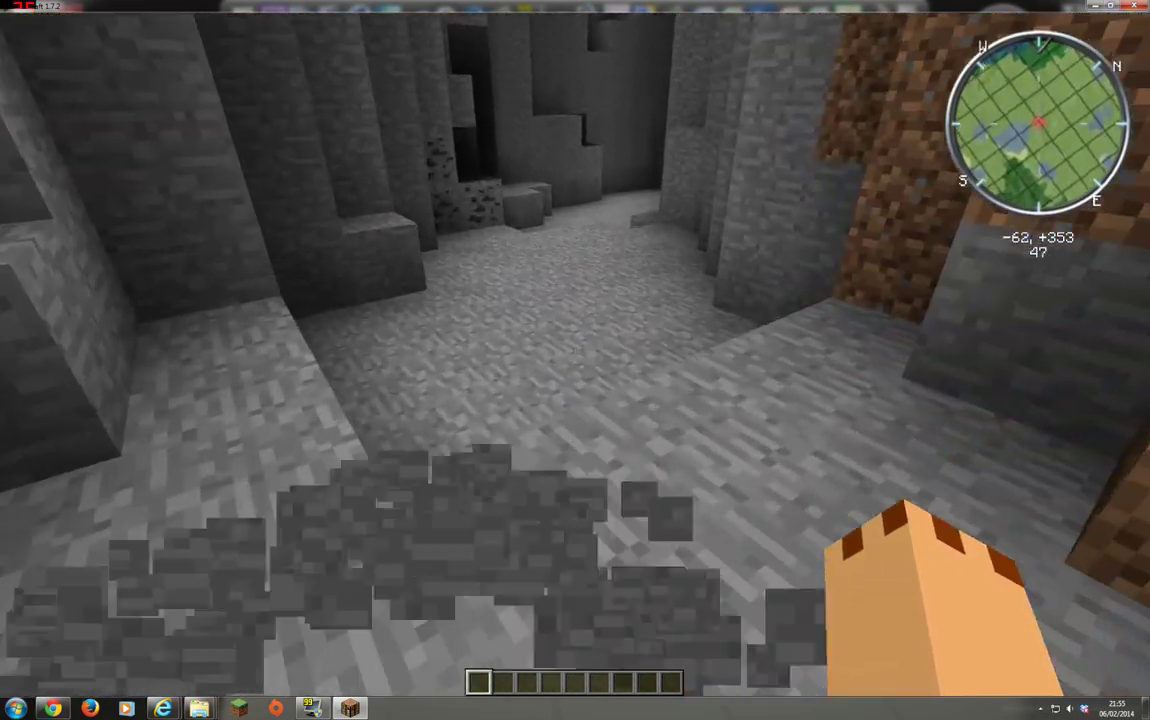
Reopen the minimap's Details/Performance options and set Biome Overlay to OFF.
key(m)
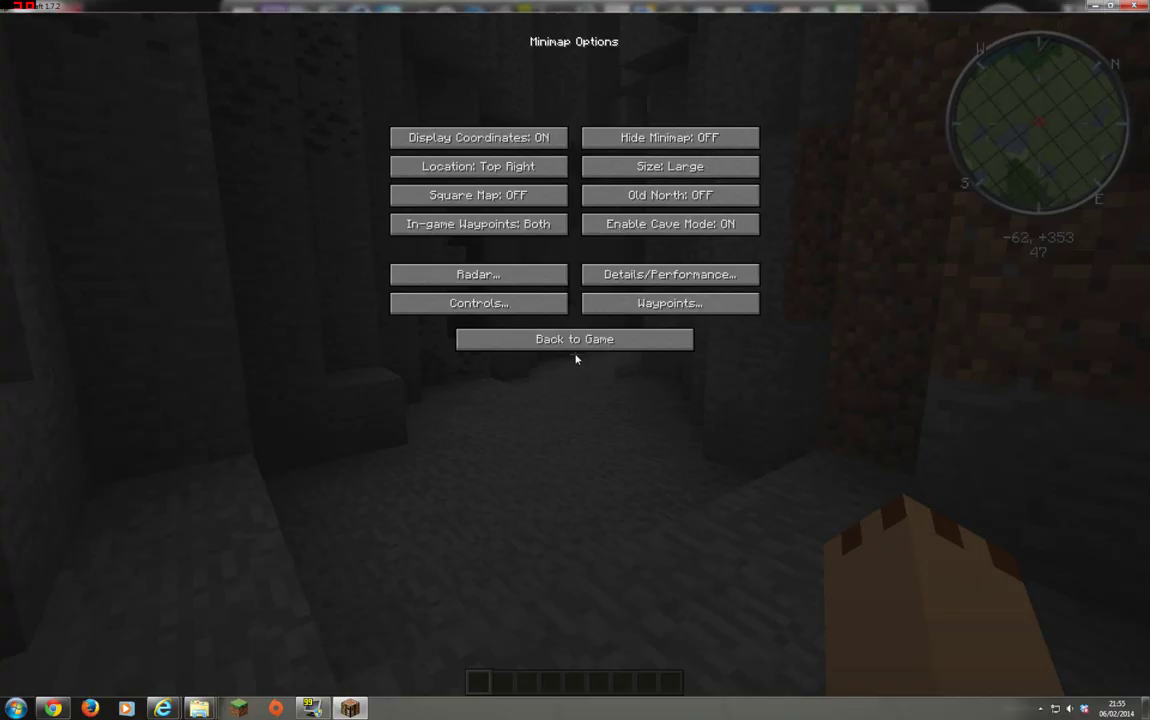
click(614, 283)
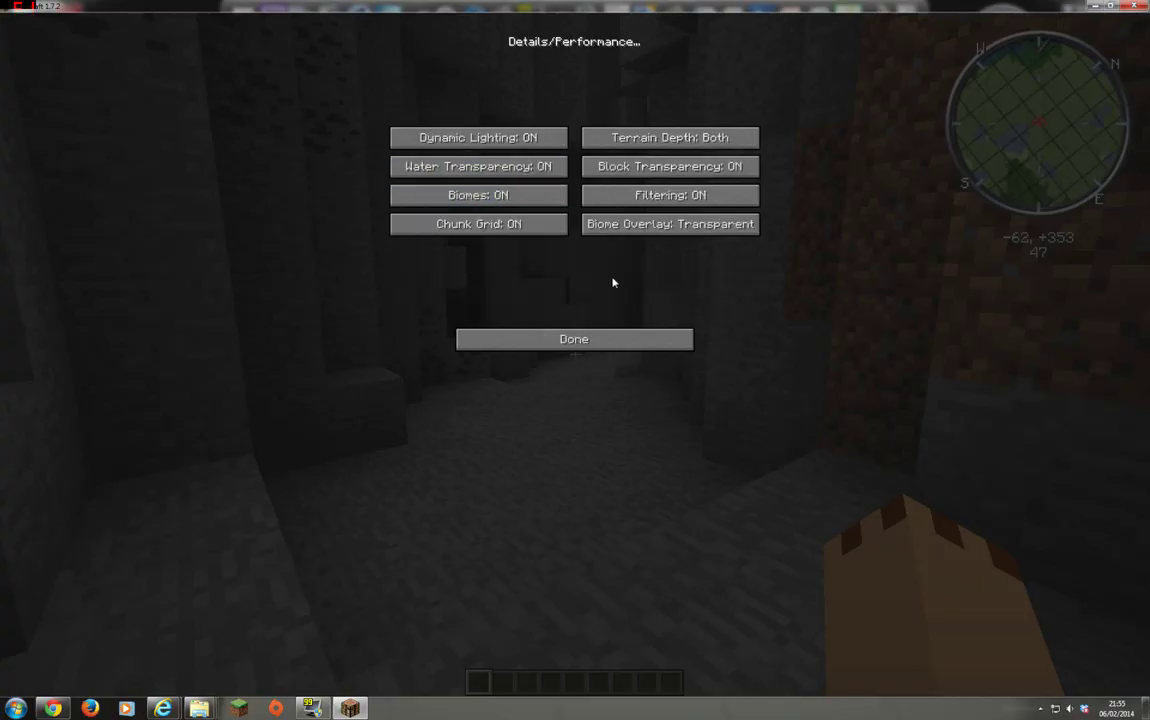
click(610, 338)
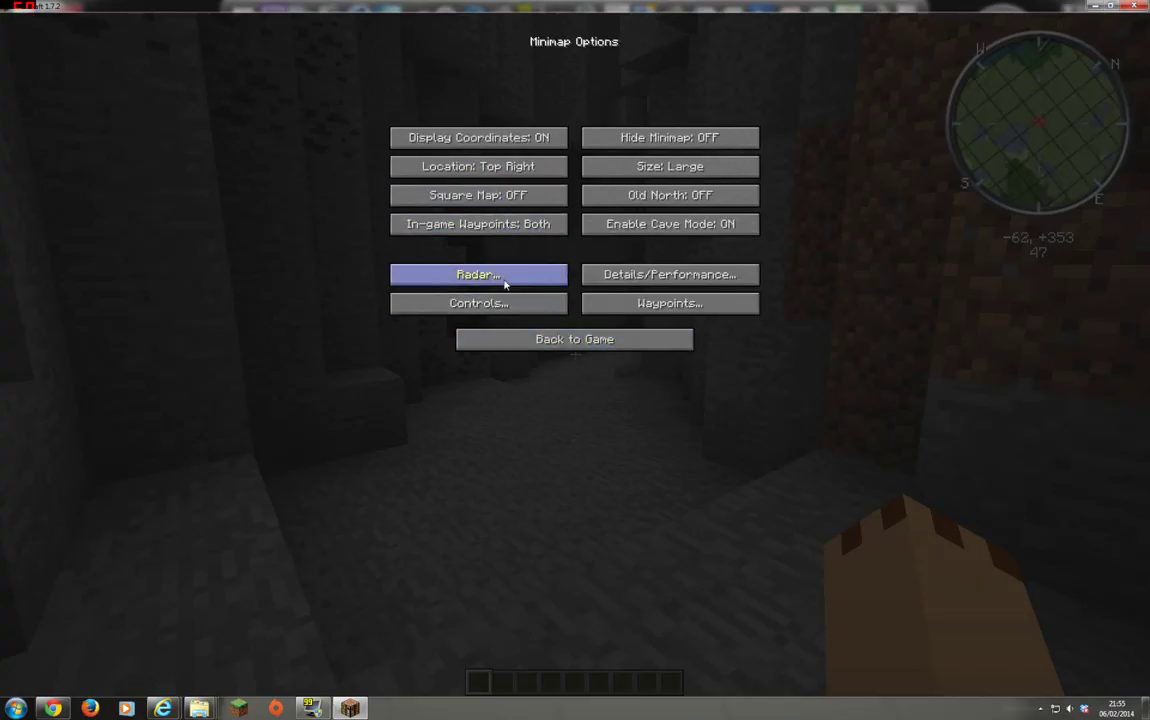
click(655, 278)
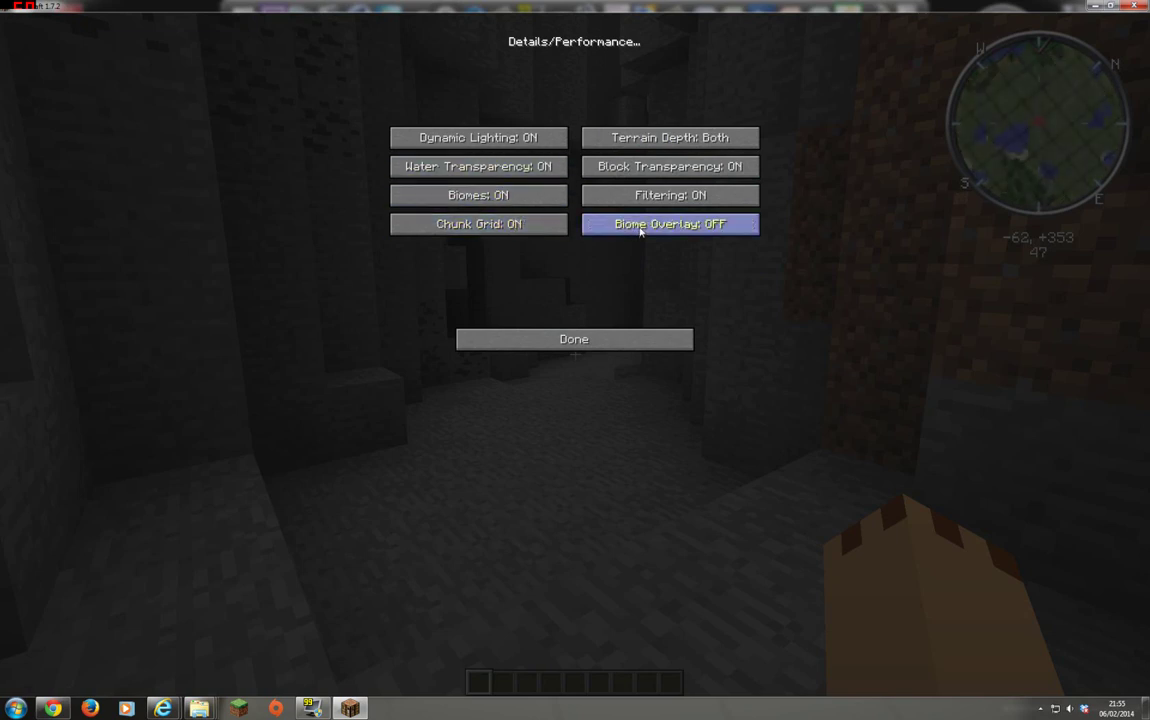
click(641, 231)
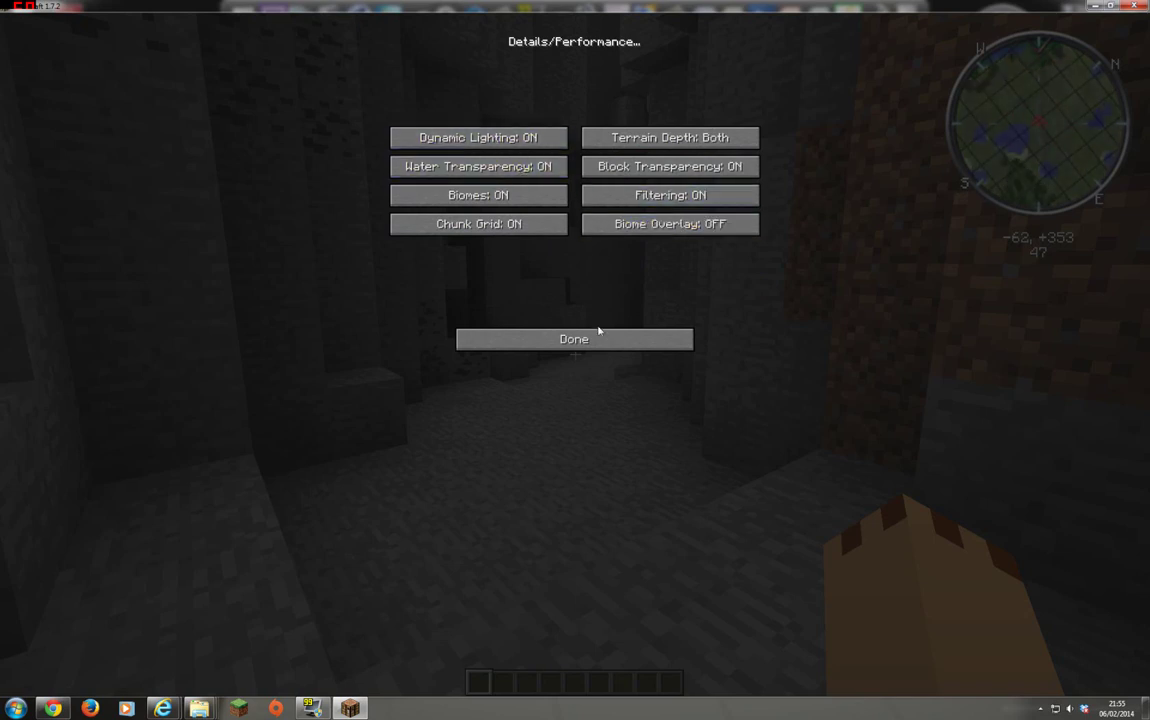
Change Terrain Depth to Height and on to Slope, and return to the game.
click(637, 148)
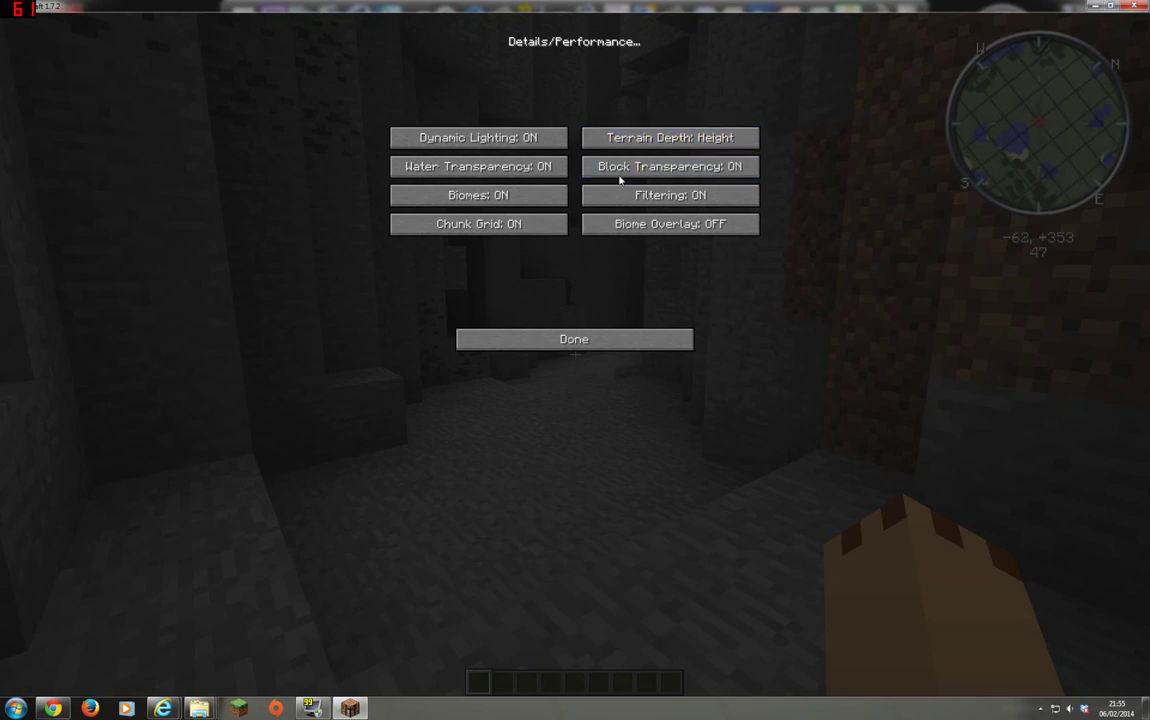
click(620, 145)
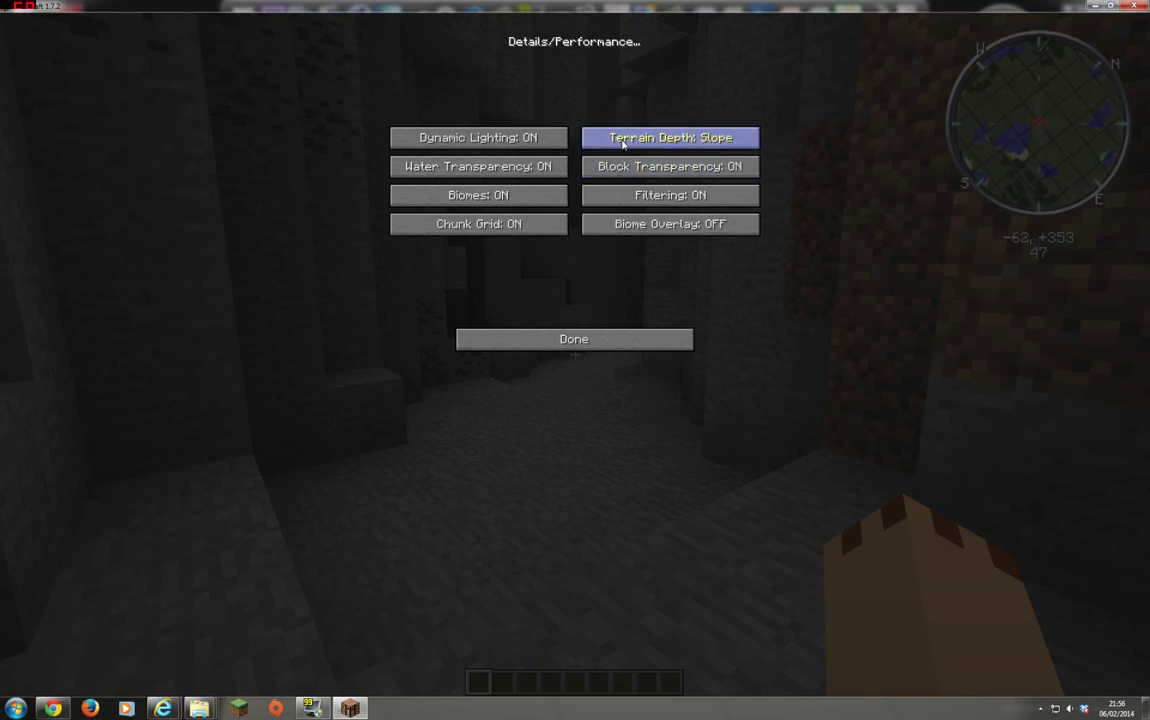
click(586, 339)
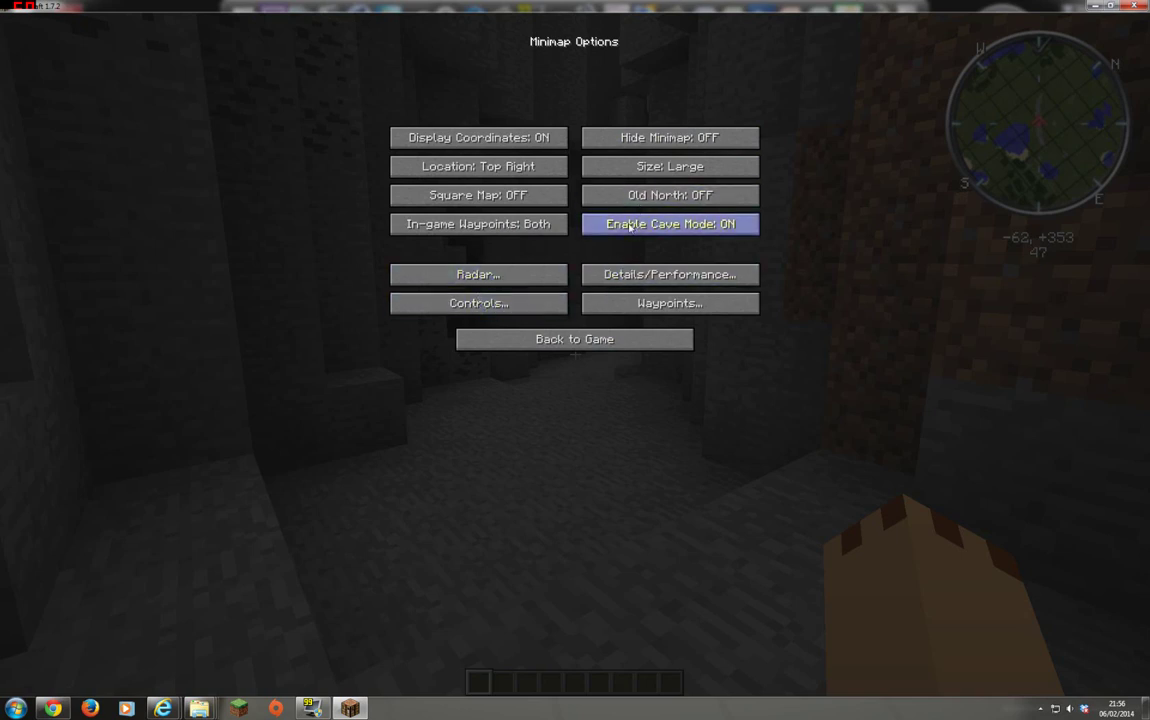
click(540, 339)
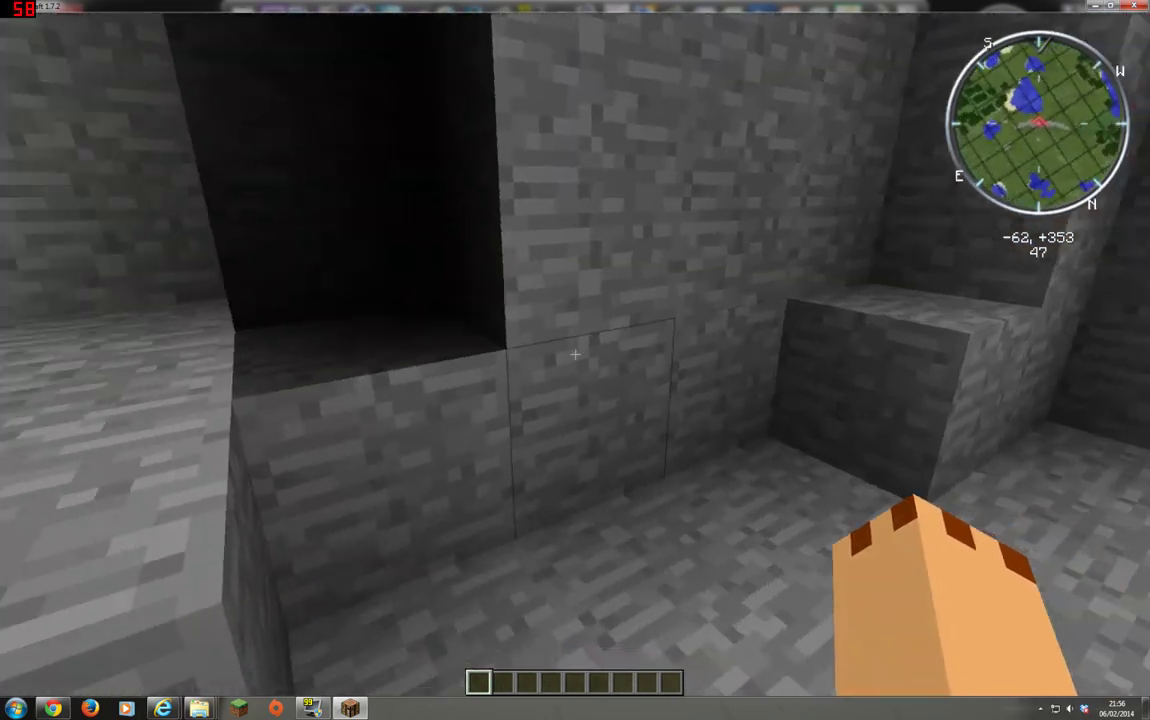
Walk through the ravine to the dark water area and turn back, checking the minimap underground.
key(w)
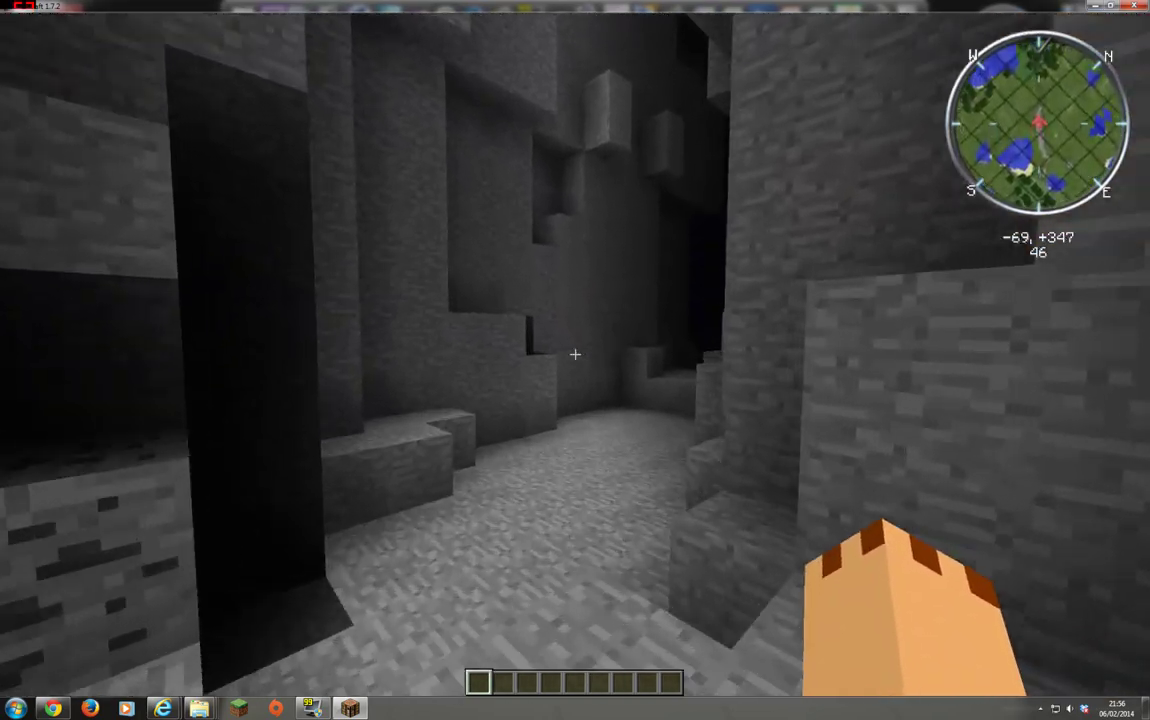
key(w)
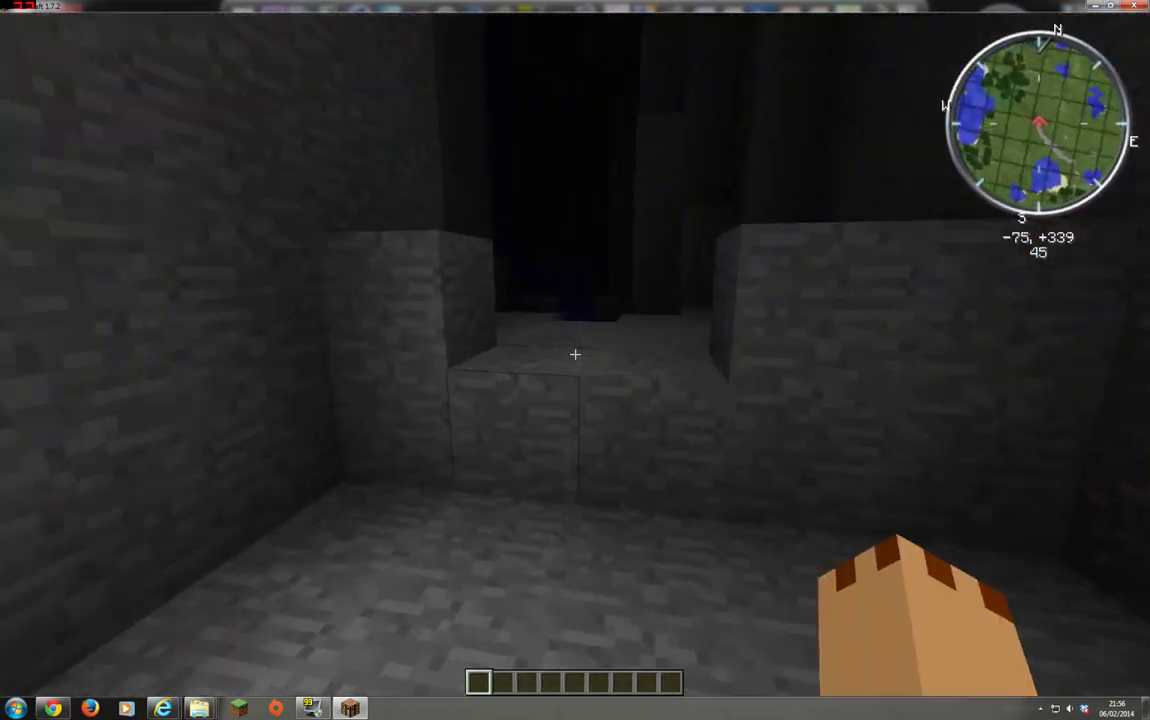
key(w)
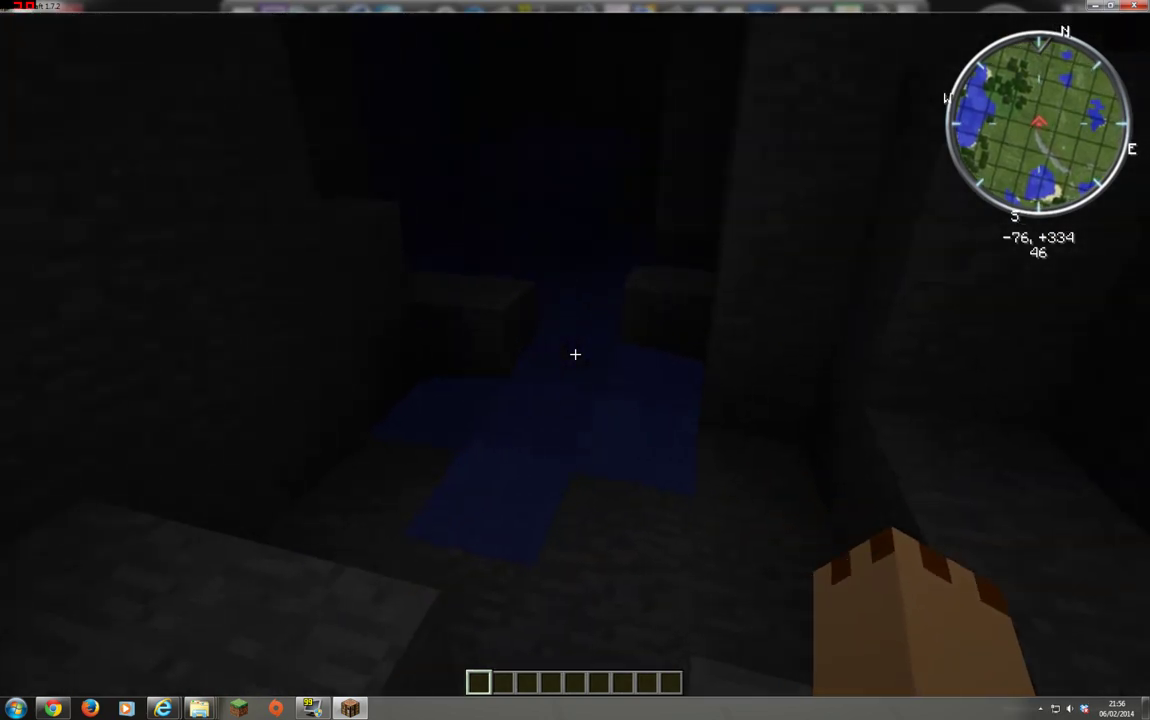
key(w)
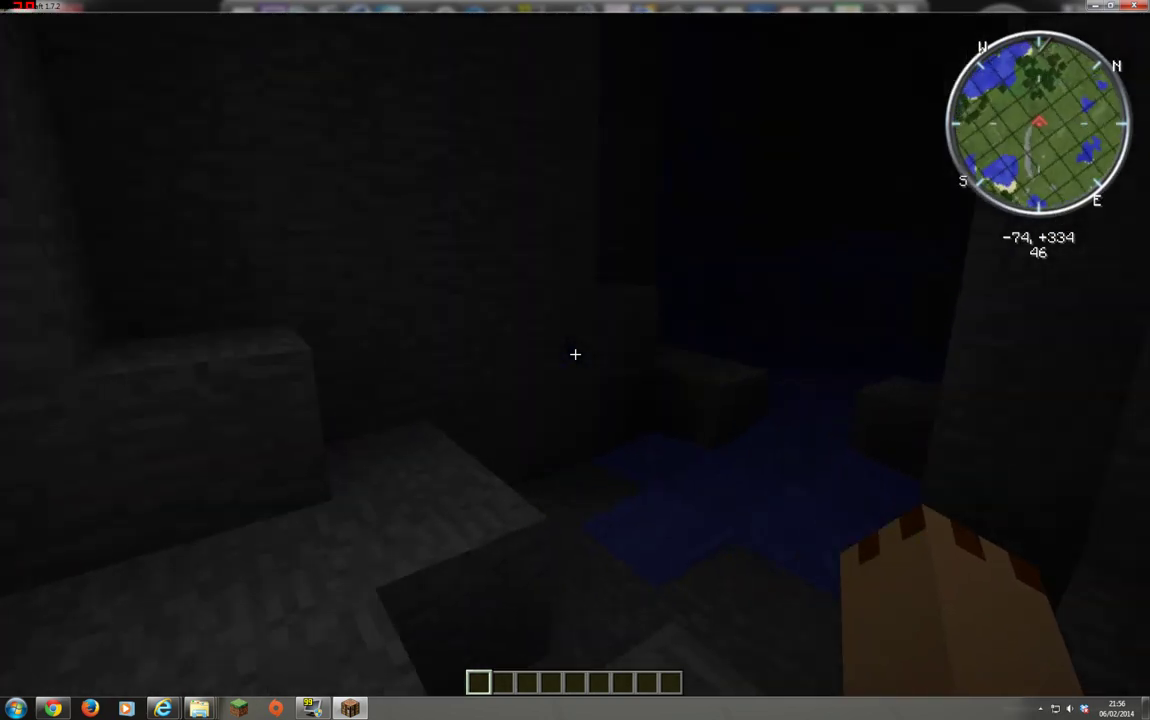
key(w)
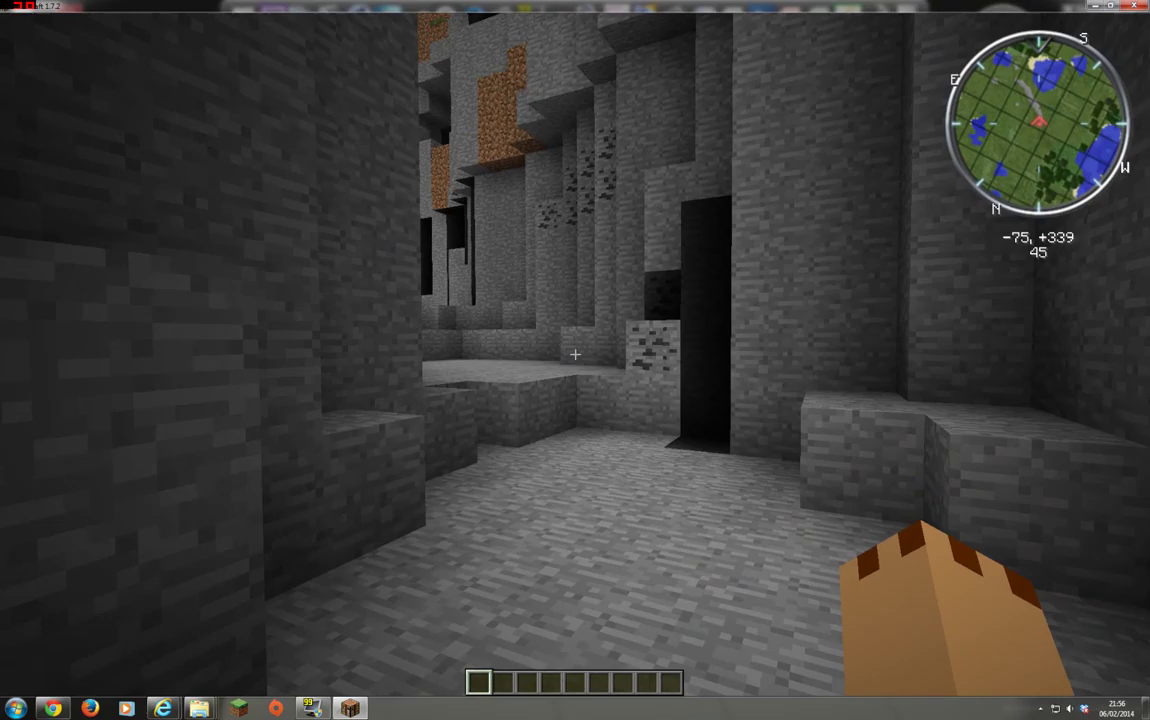
Fly up out of the ravine and across the grassland to land near the lake, checking the terrain on the minimap.
key(w)
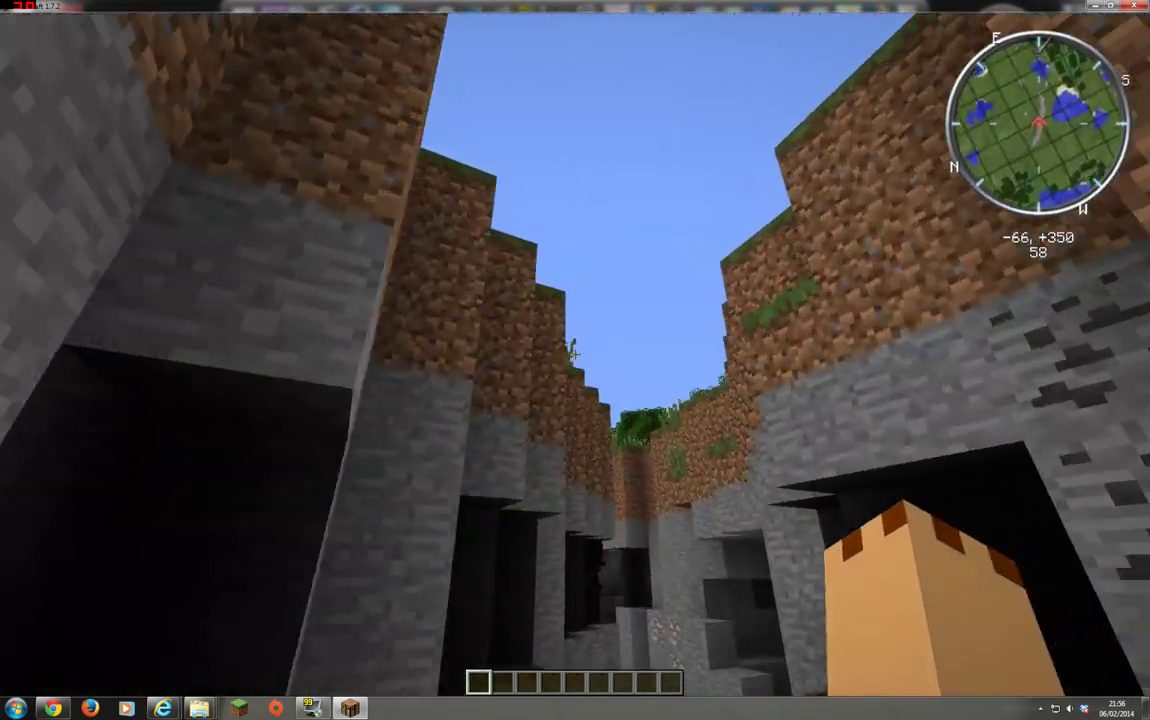
key(w)
key(w)
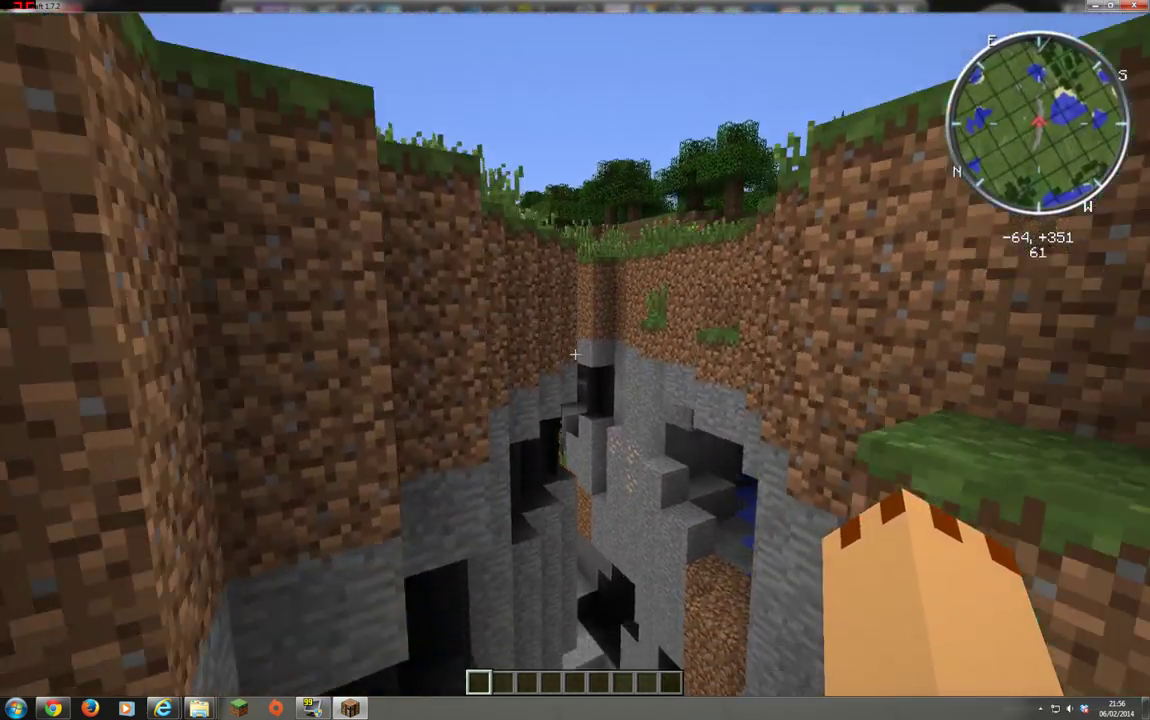
key(w)
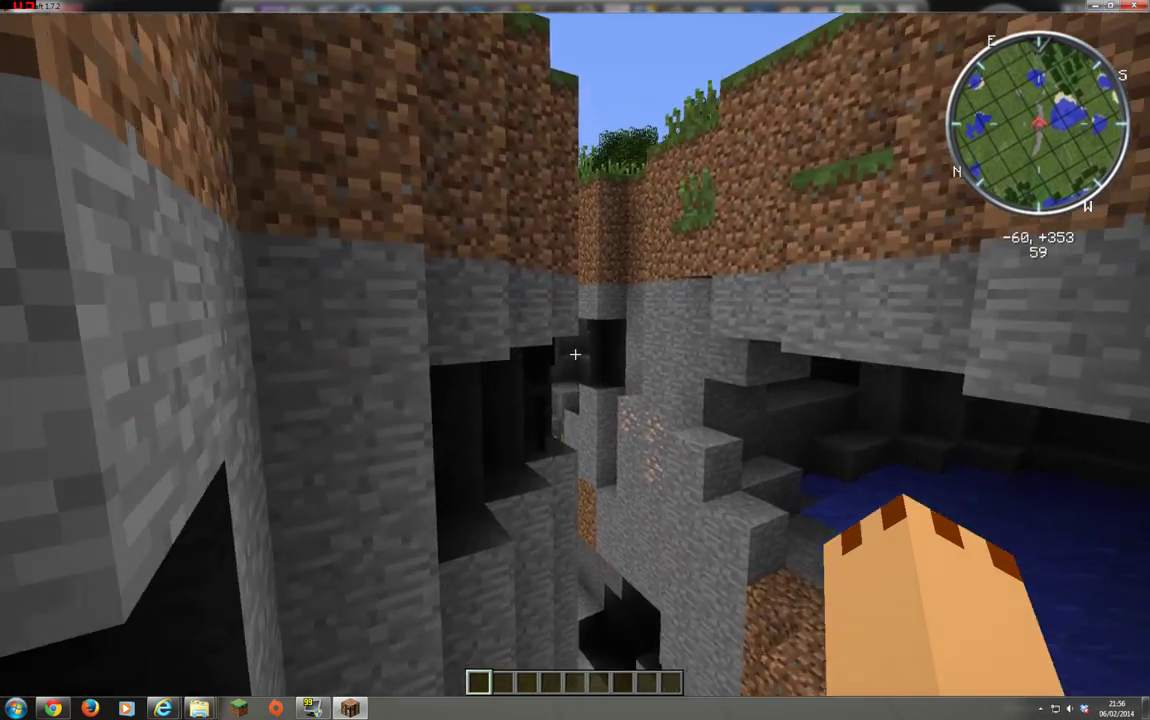
key(w)
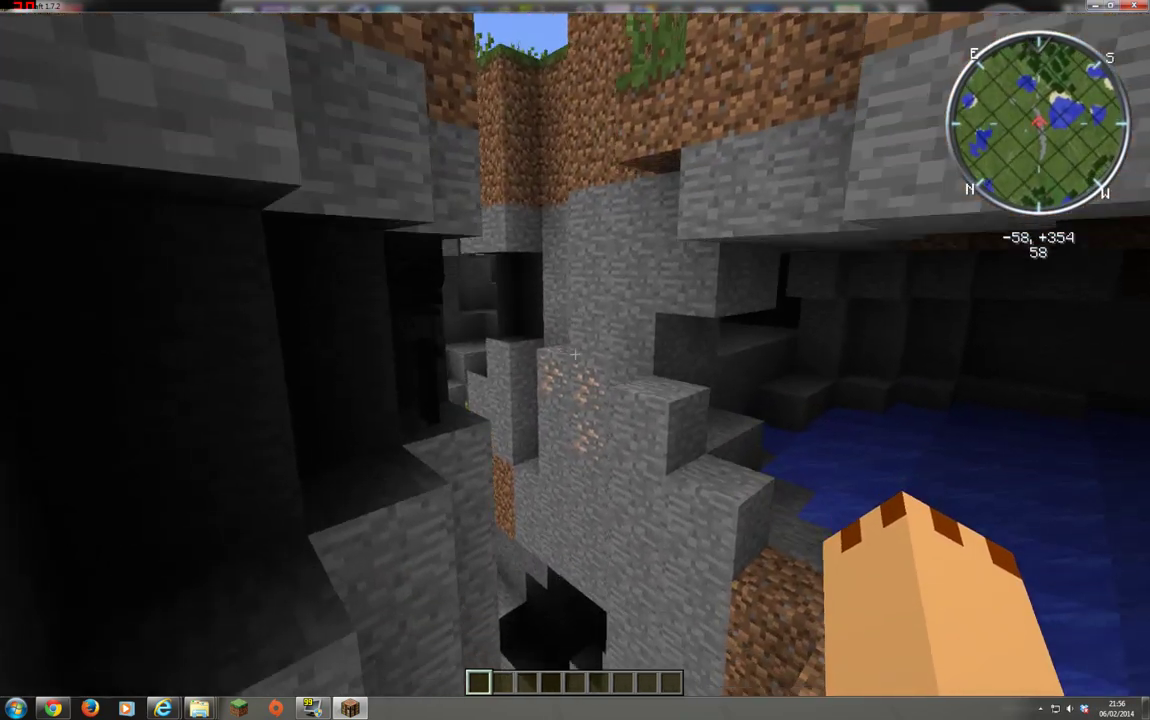
key(space)
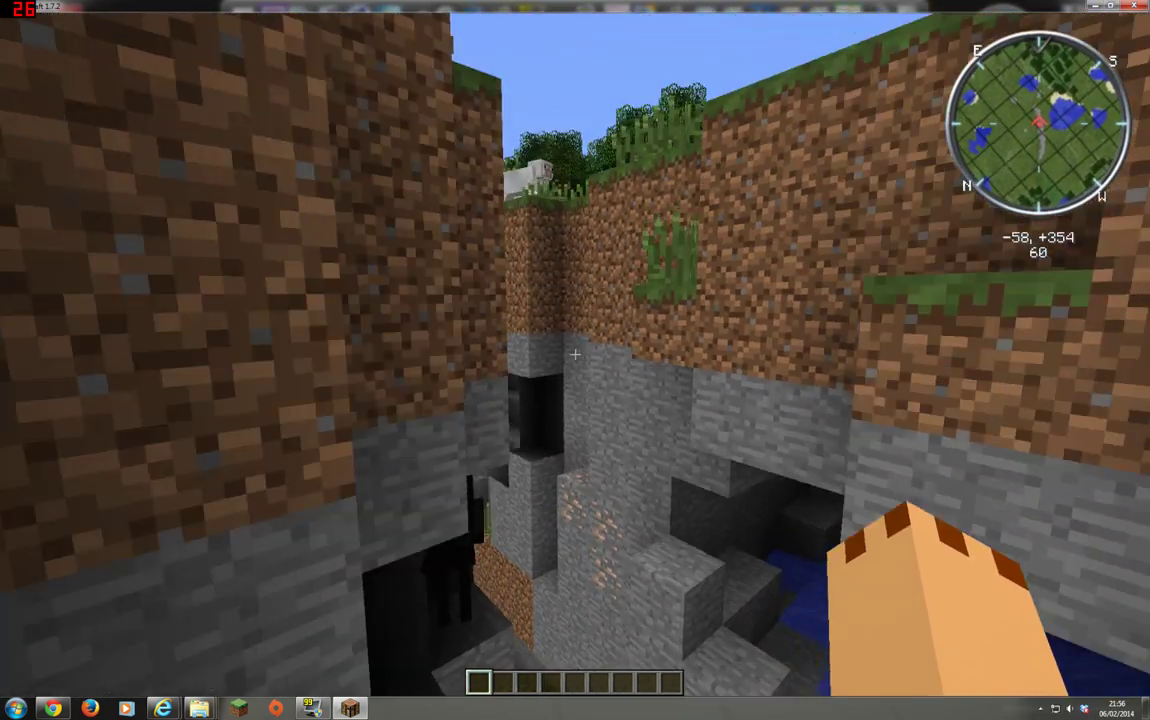
key(w)
key(w)
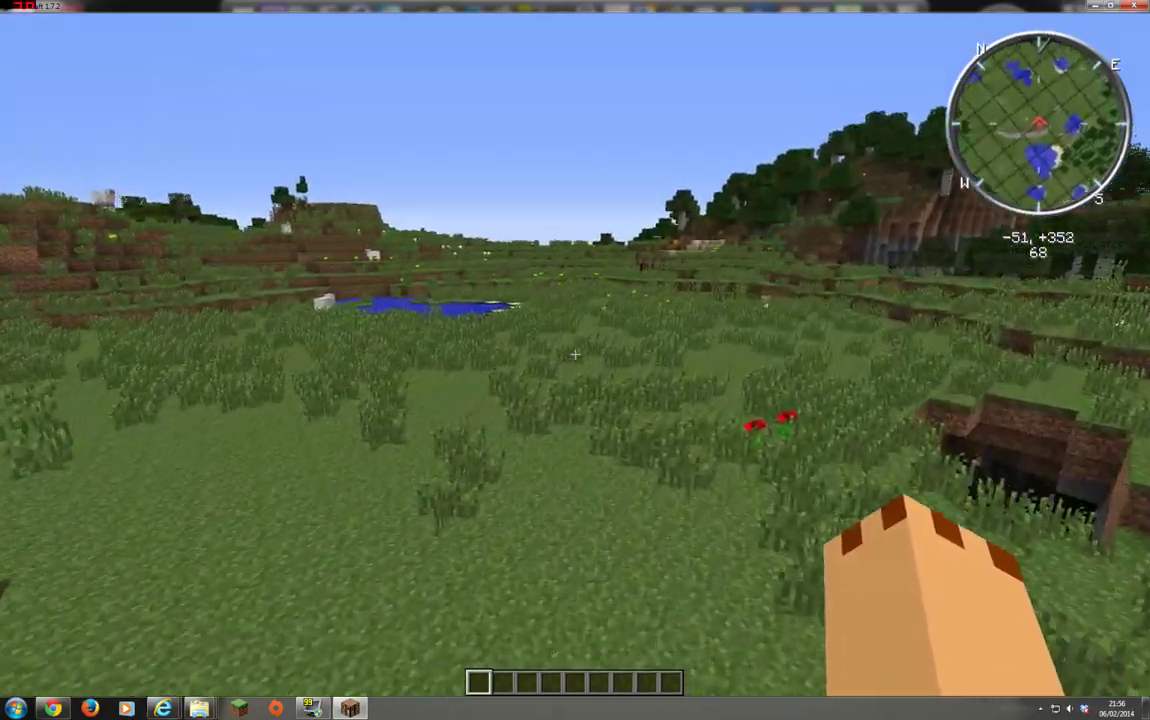
key(w)
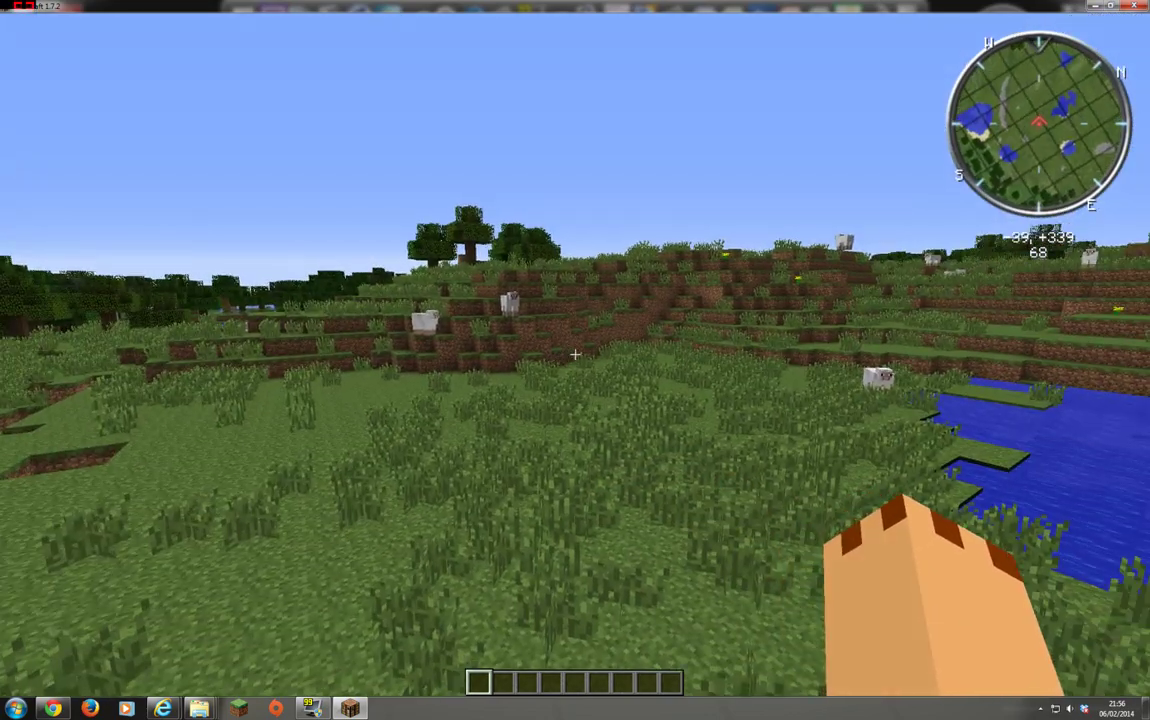
key(w)
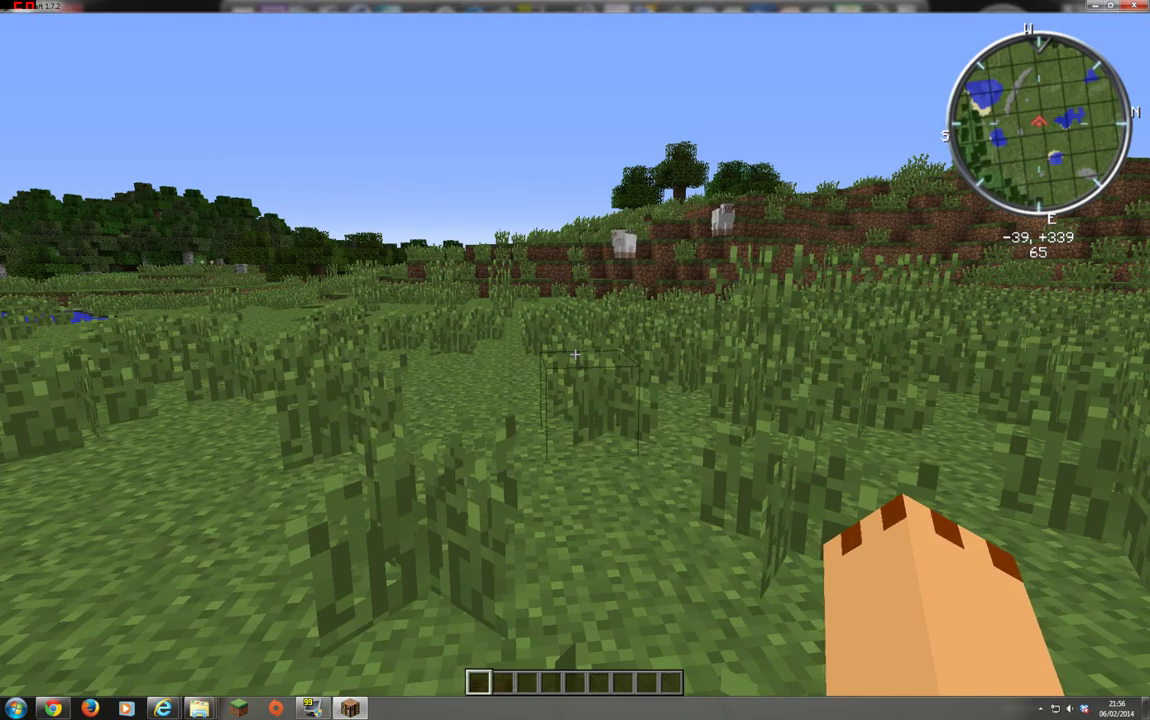
Turn on Square Map in the minimap options, return to the game and walk across the grass with it.
key(m)
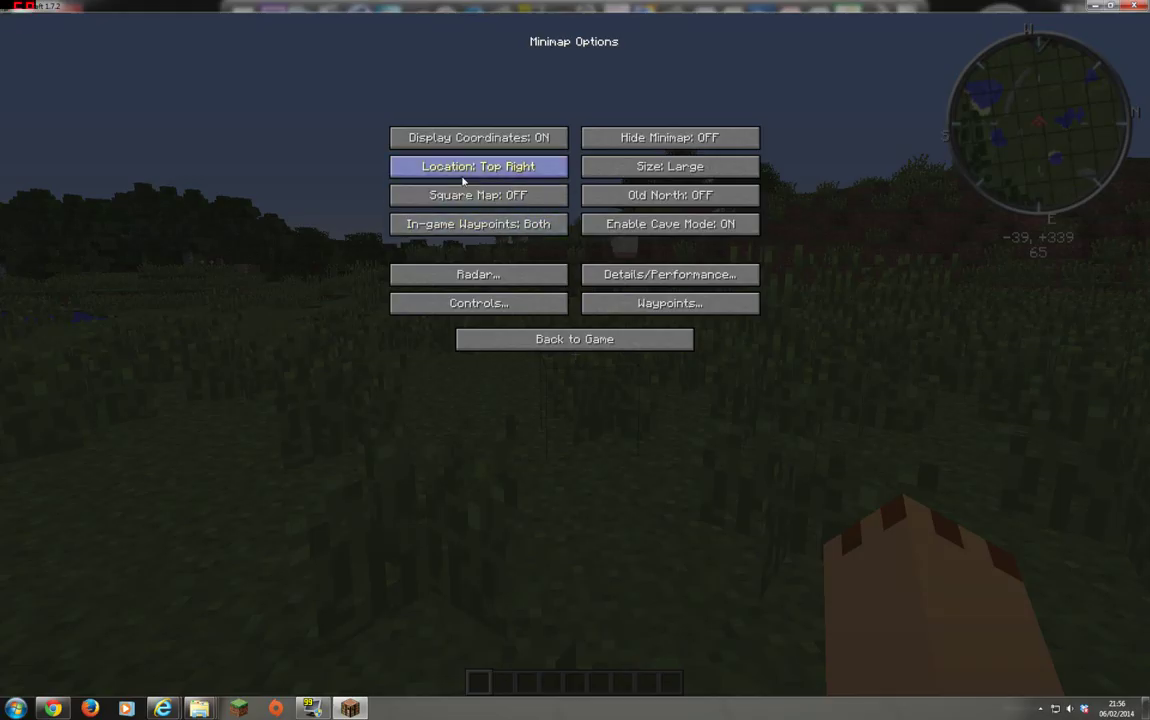
key(Escape)
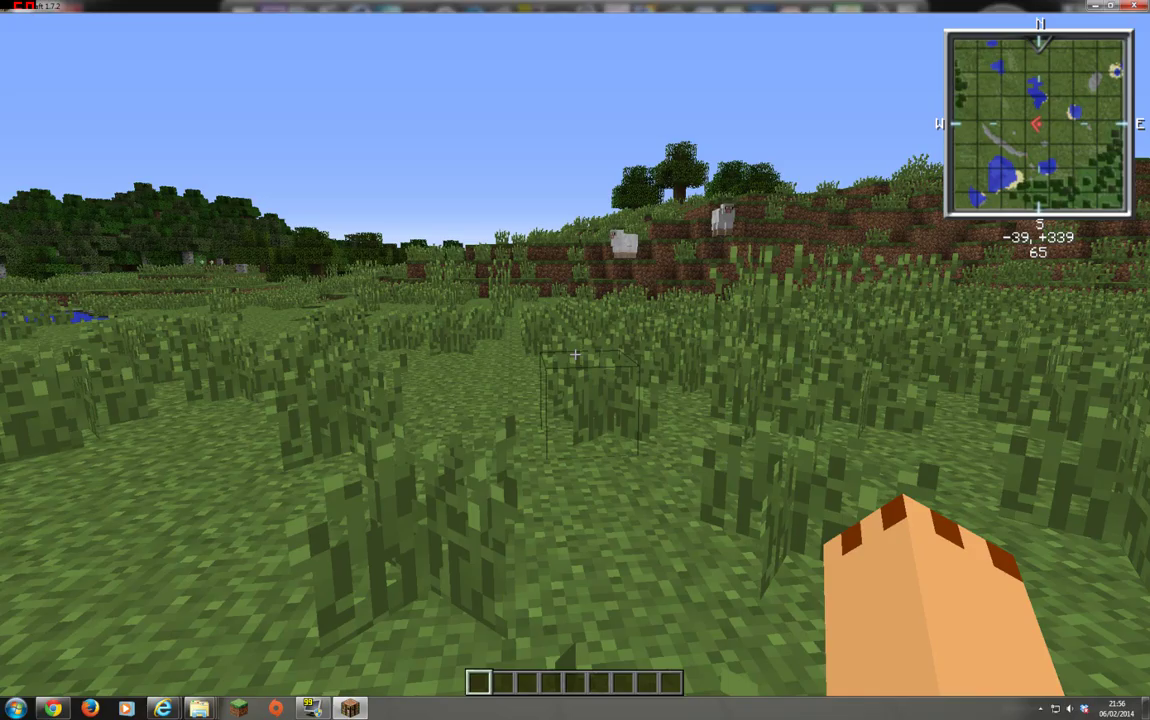
key(w)
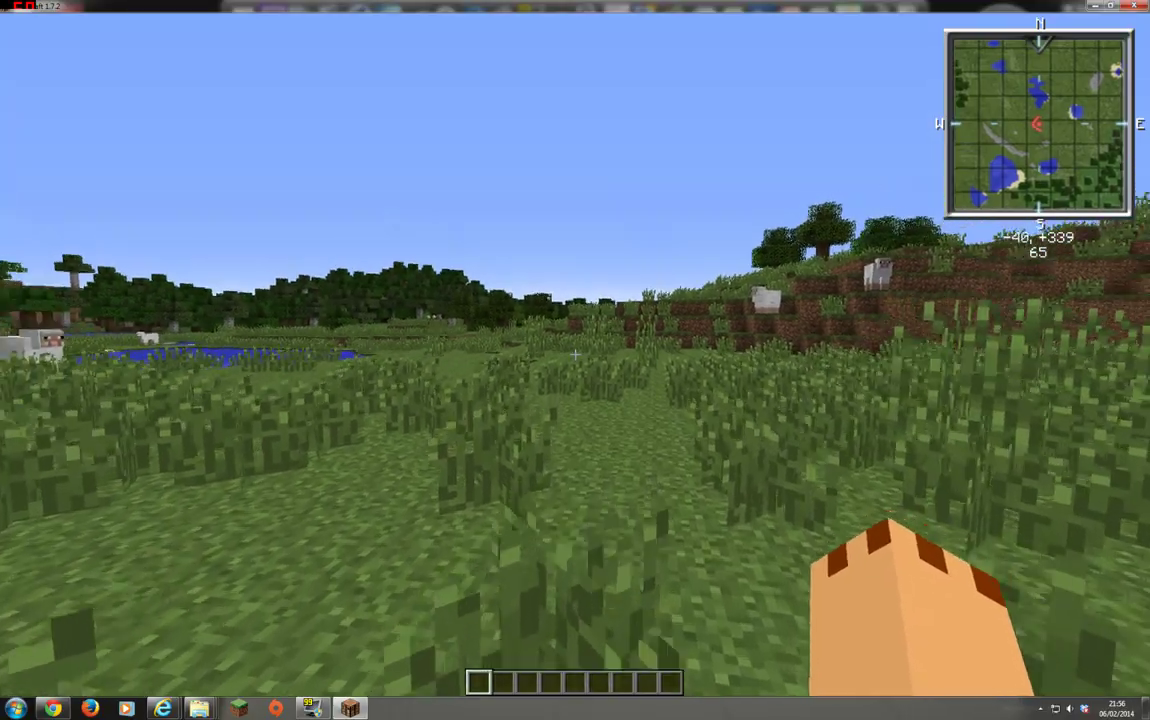
key(w)
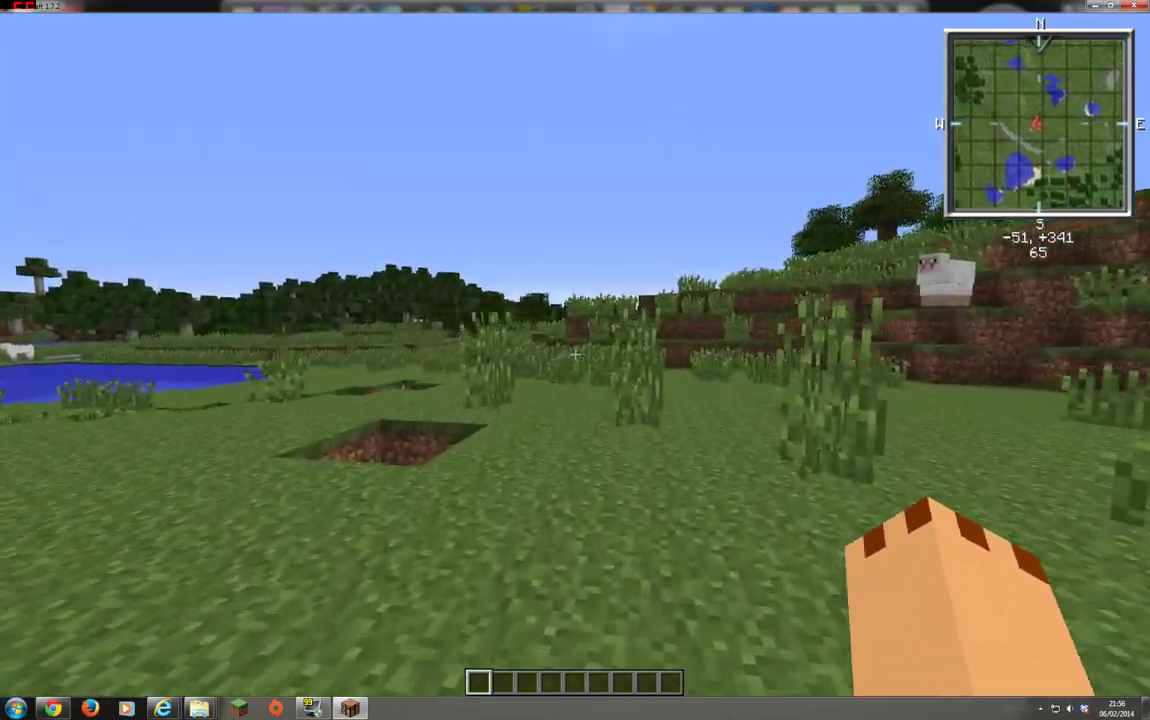
key(w)
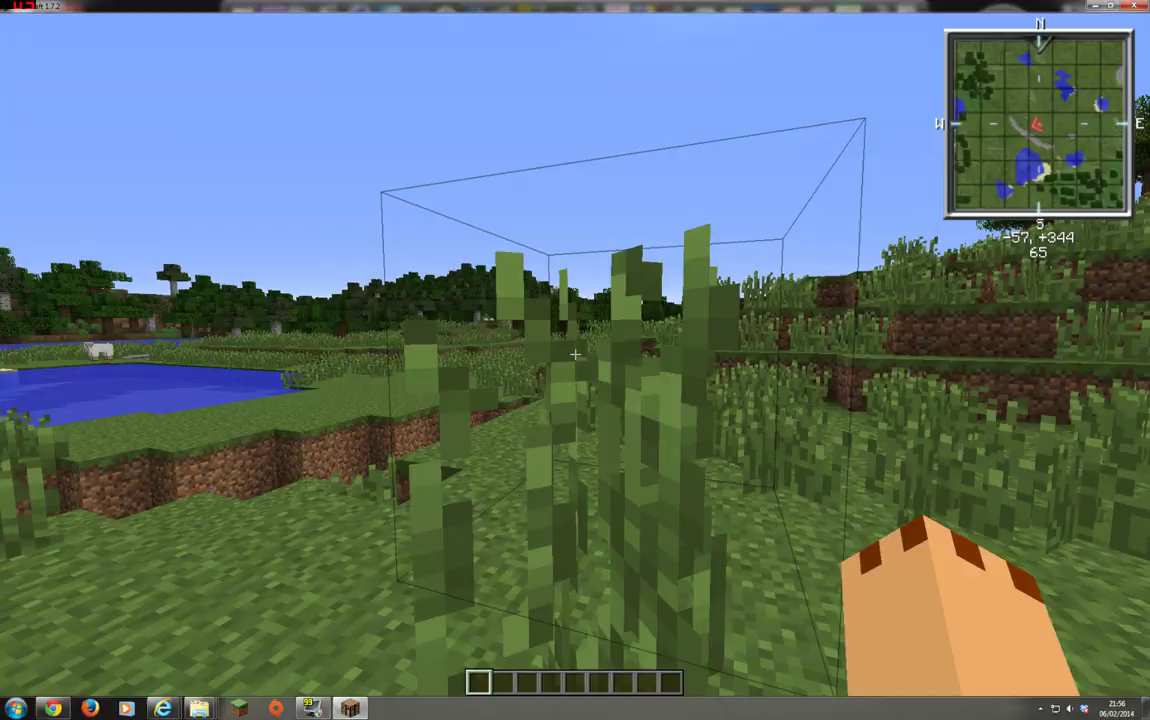
Walk west and then north up the grassy slope with the square minimap, checking the terrain it shows.
key(w)
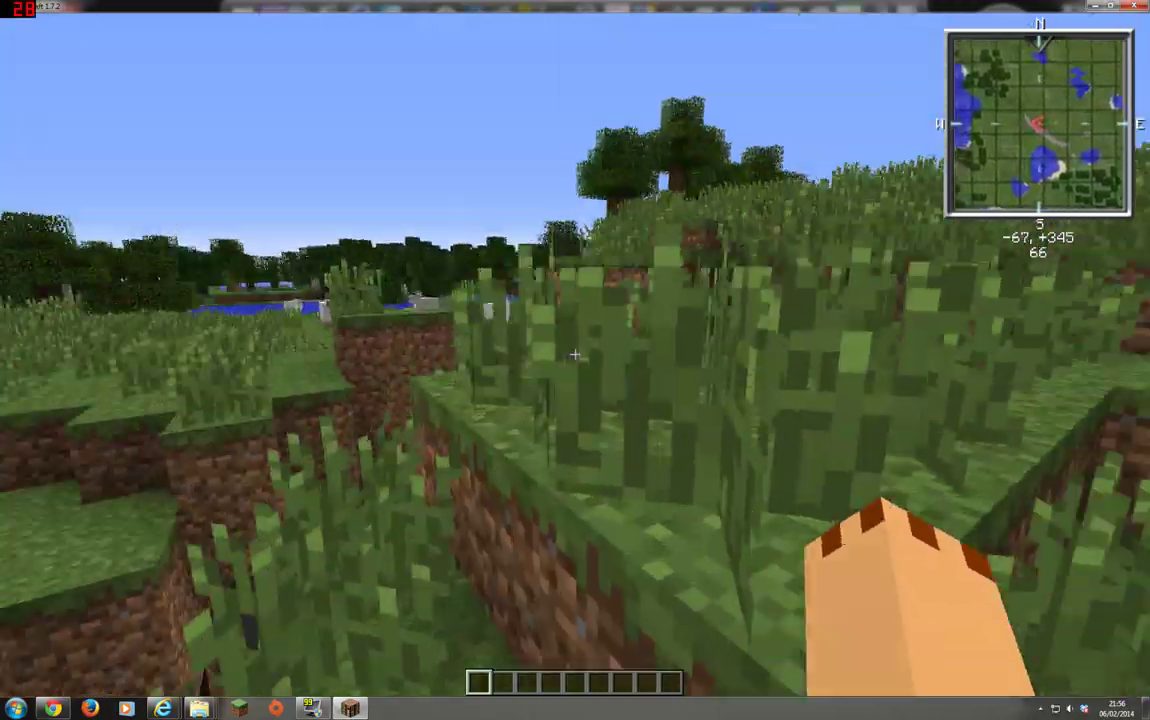
key(w)
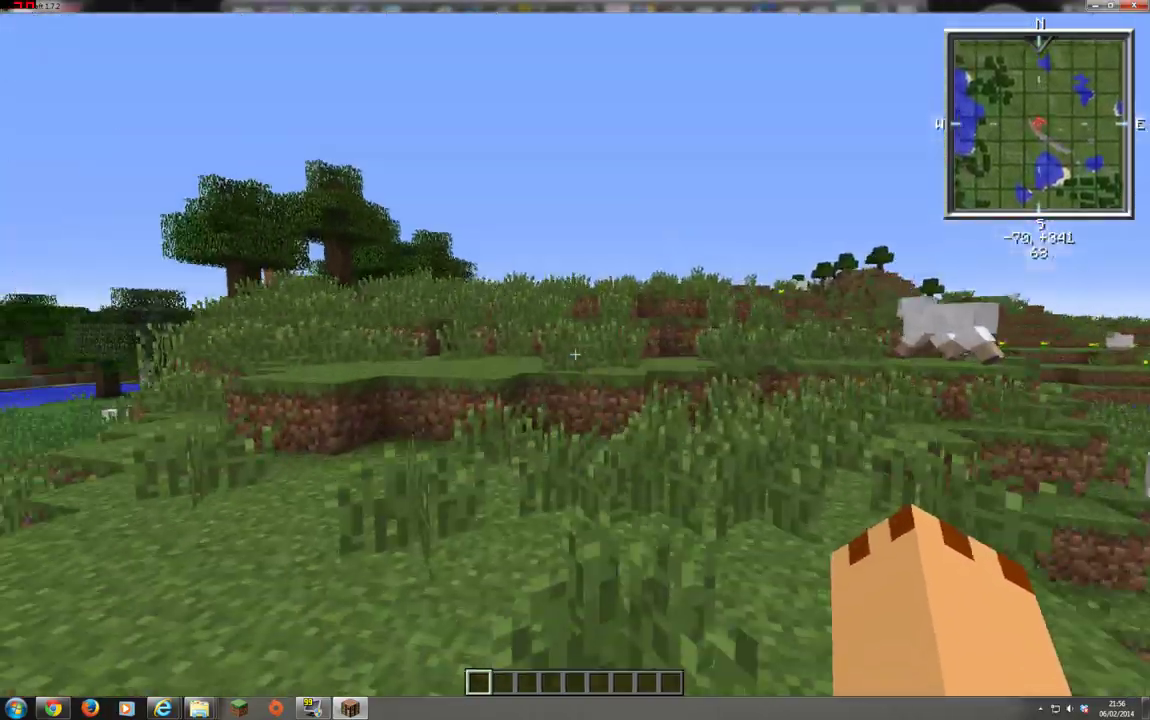
key(w)
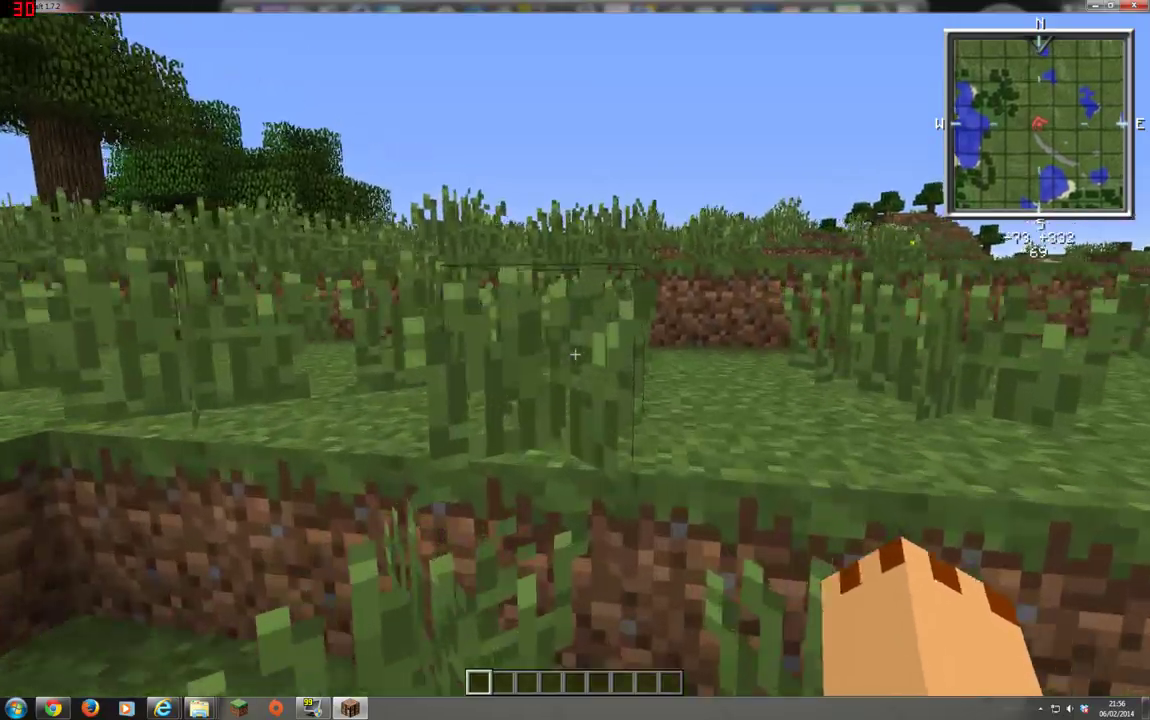
key(w)
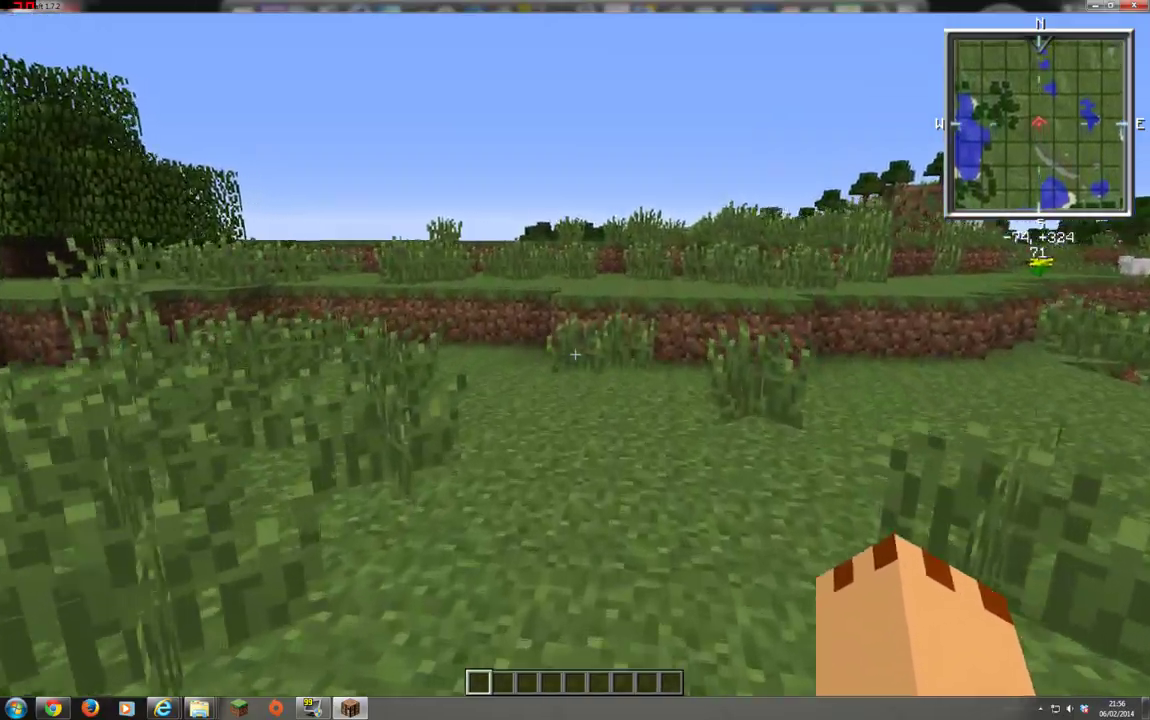
key(w)
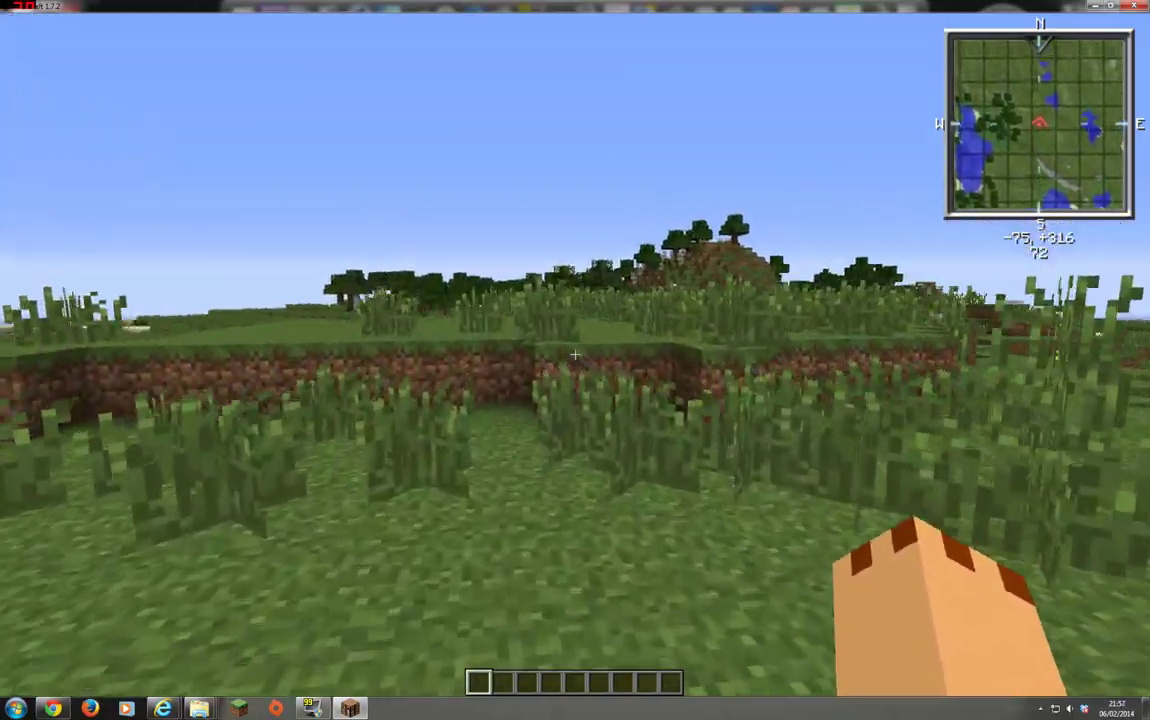
In the minimap's radar mob list, enable the icons for Zombie Pigman, Zombie, Wolf, Wither and Witch.
key(m)
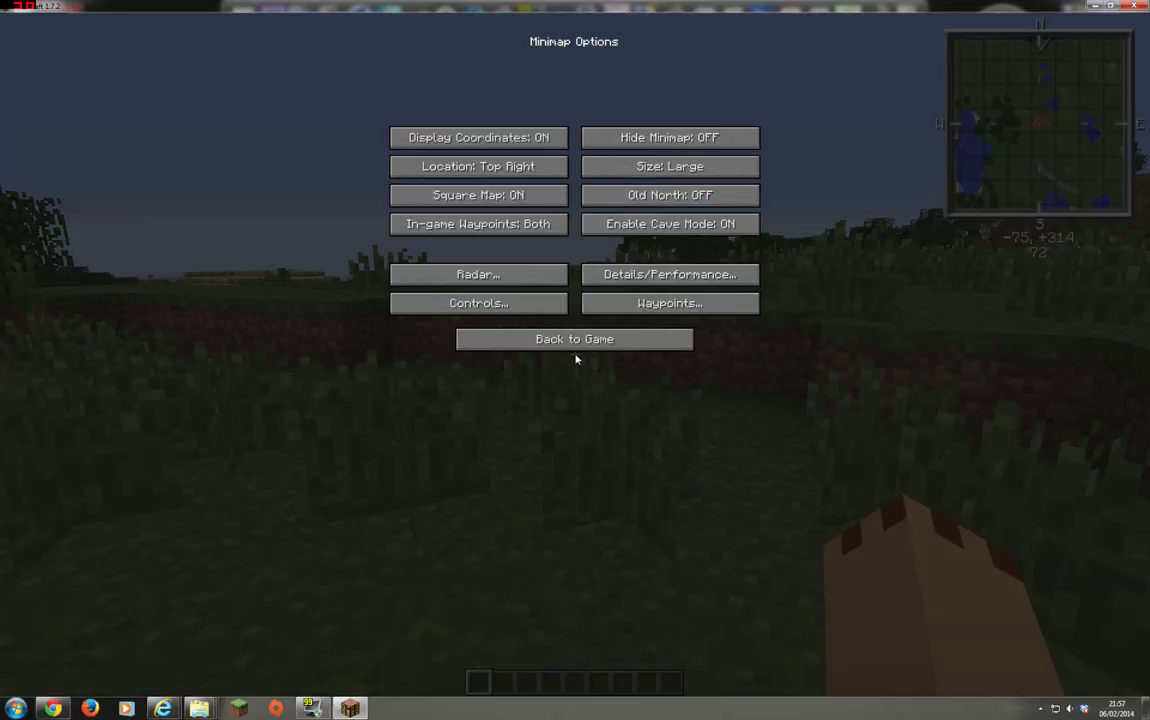
click(521, 274)
click(522, 312)
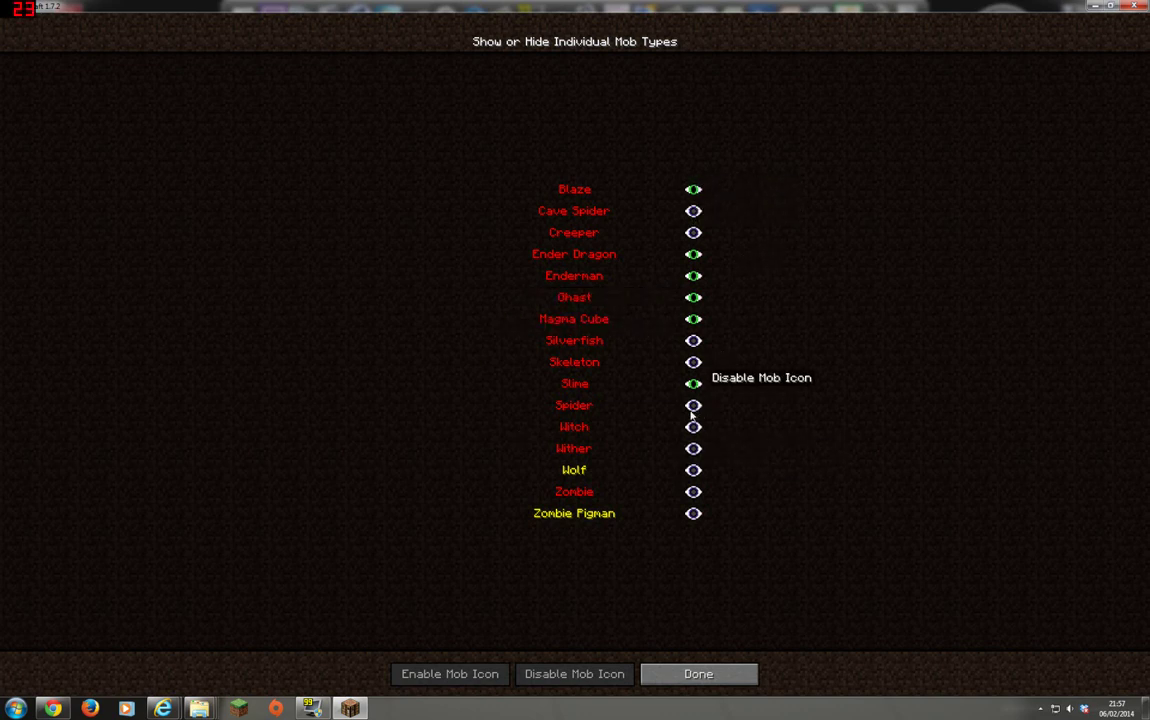
click(697, 513)
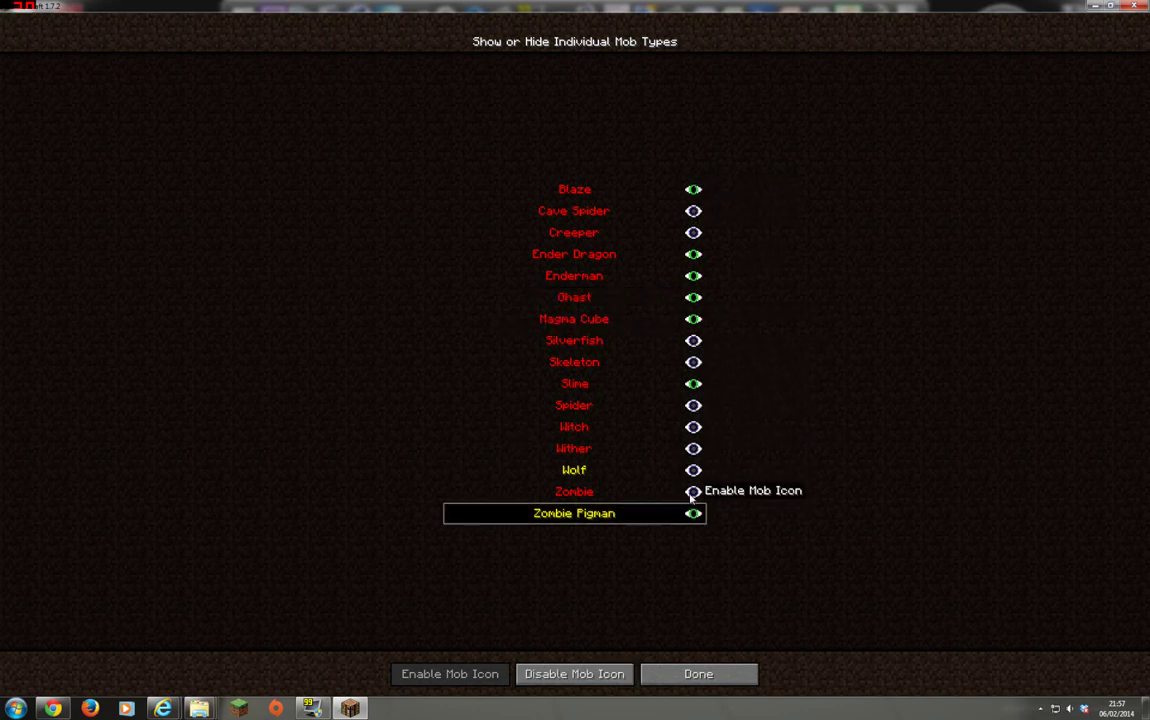
click(695, 491)
click(695, 470)
click(695, 448)
click(695, 428)
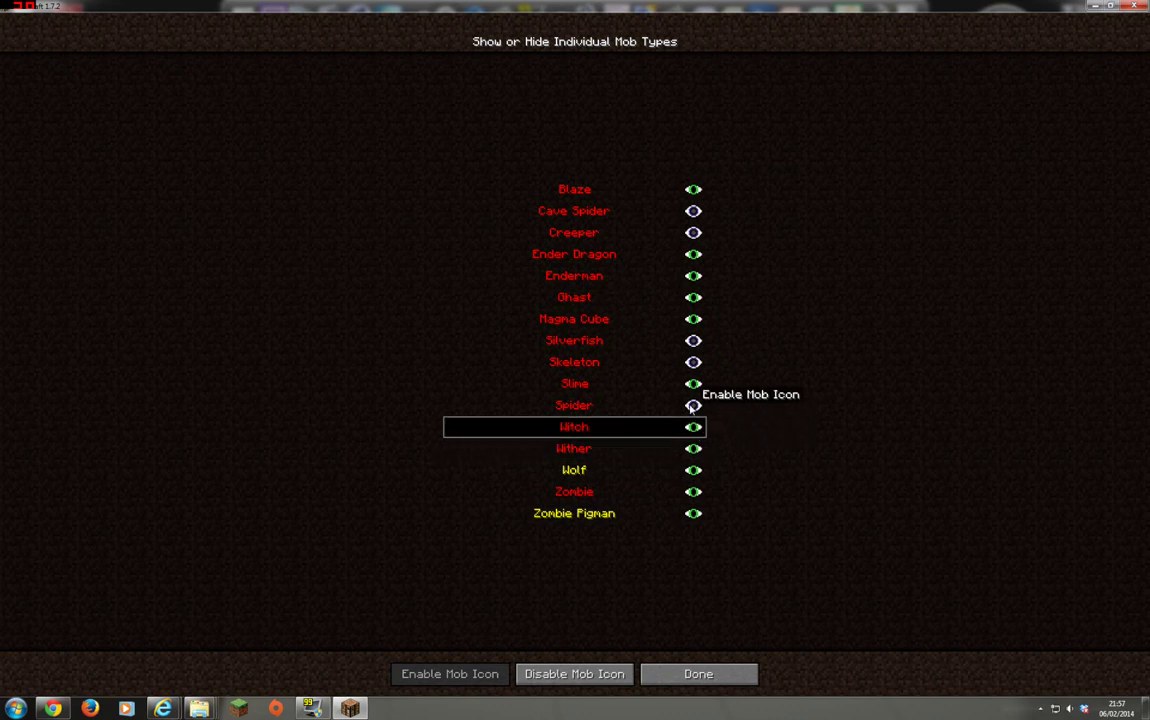
Enable the Spider, Skeleton, Silverfish, Creeper and Cave Spider icons too, and return to the game.
click(693, 405)
click(693, 362)
click(693, 341)
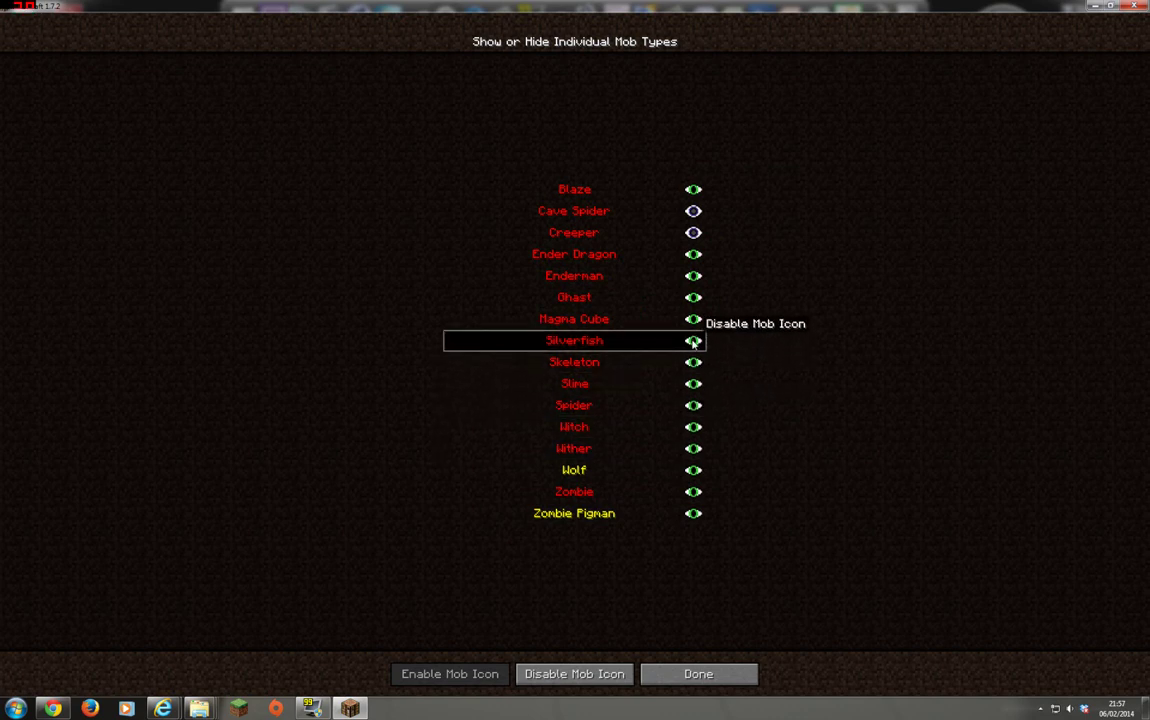
click(693, 232)
click(693, 211)
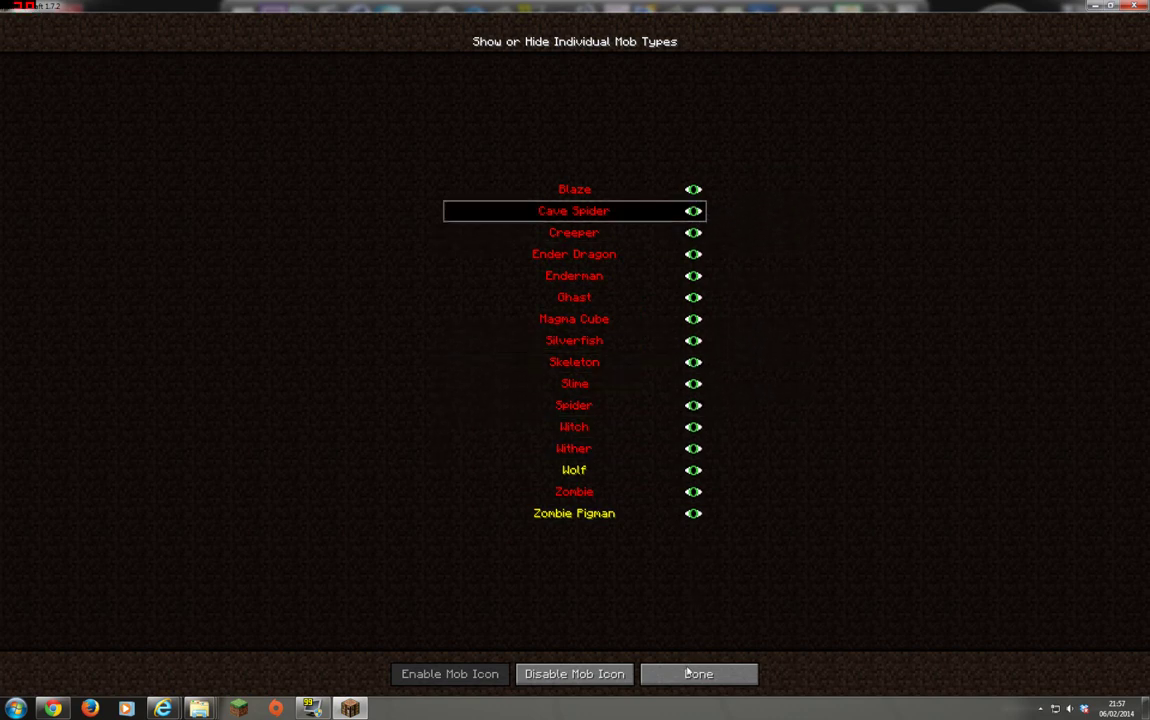
click(688, 674)
click(578, 343)
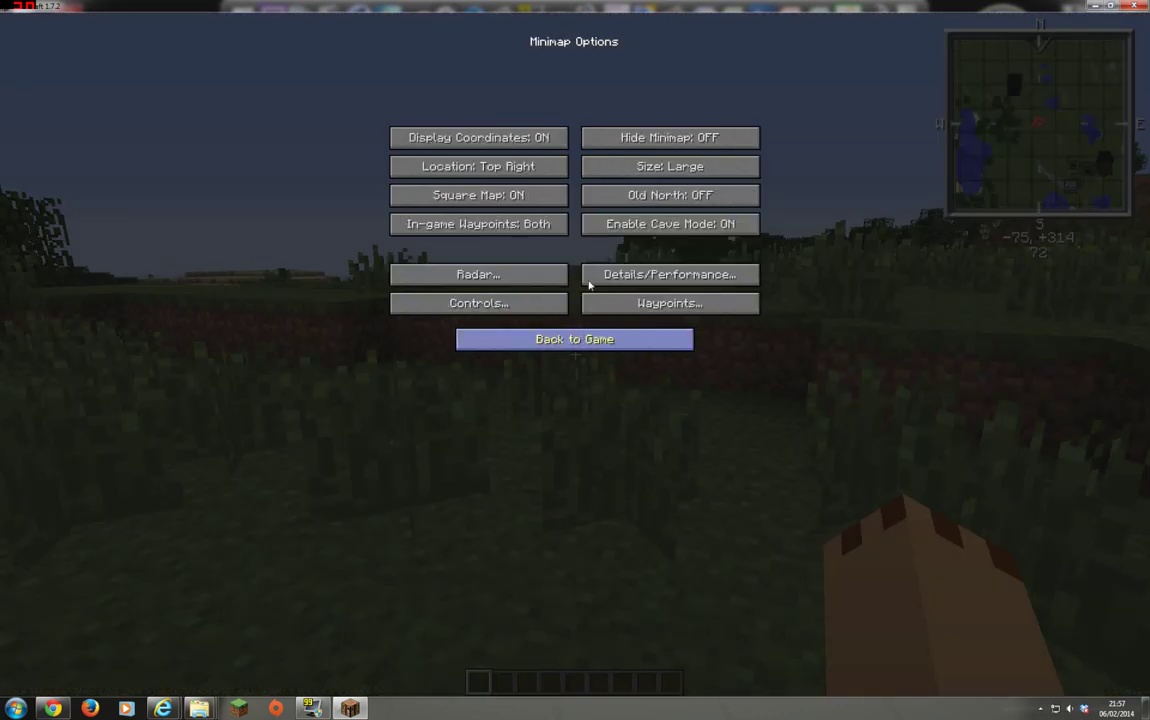
click(535, 342)
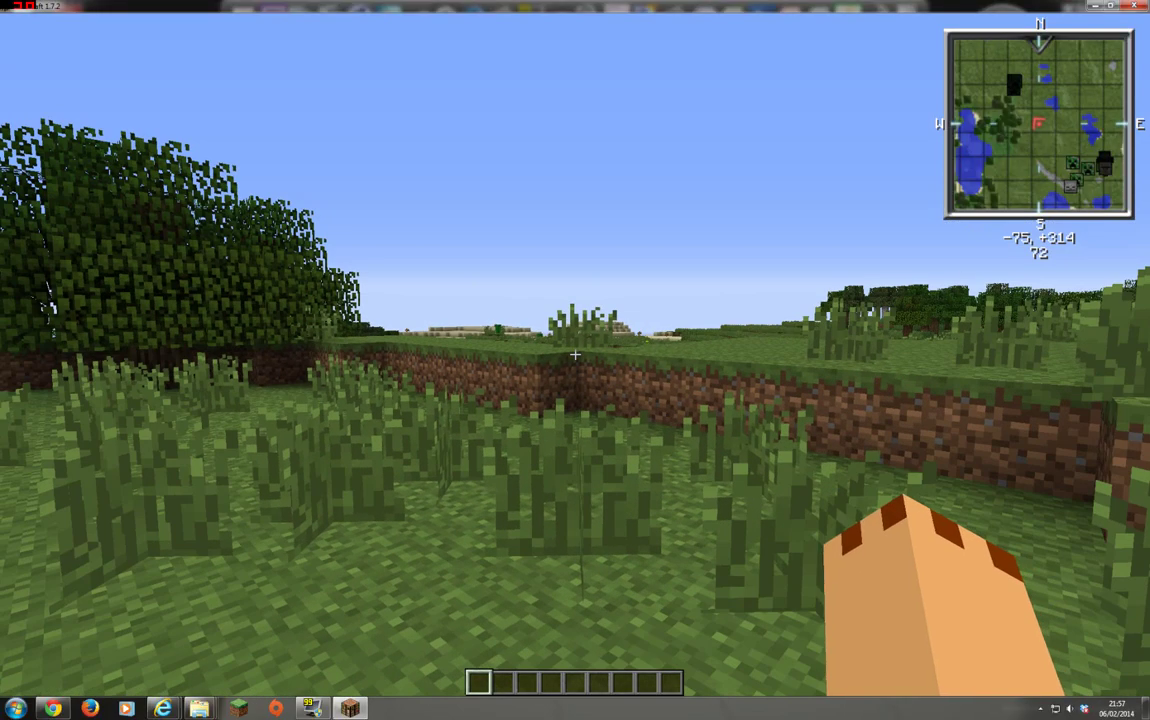
Walk north over the hilltop grassland, checking the mob icons on the minimap.
key(w)
key(space)
key(w)
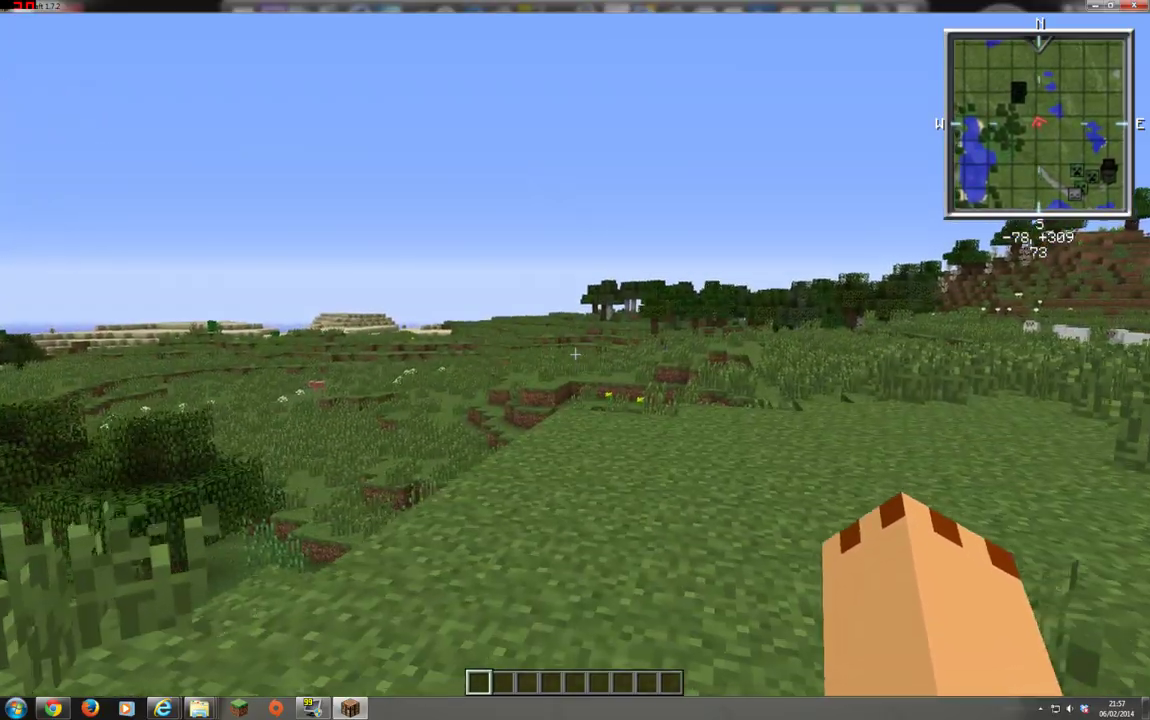
key(w)
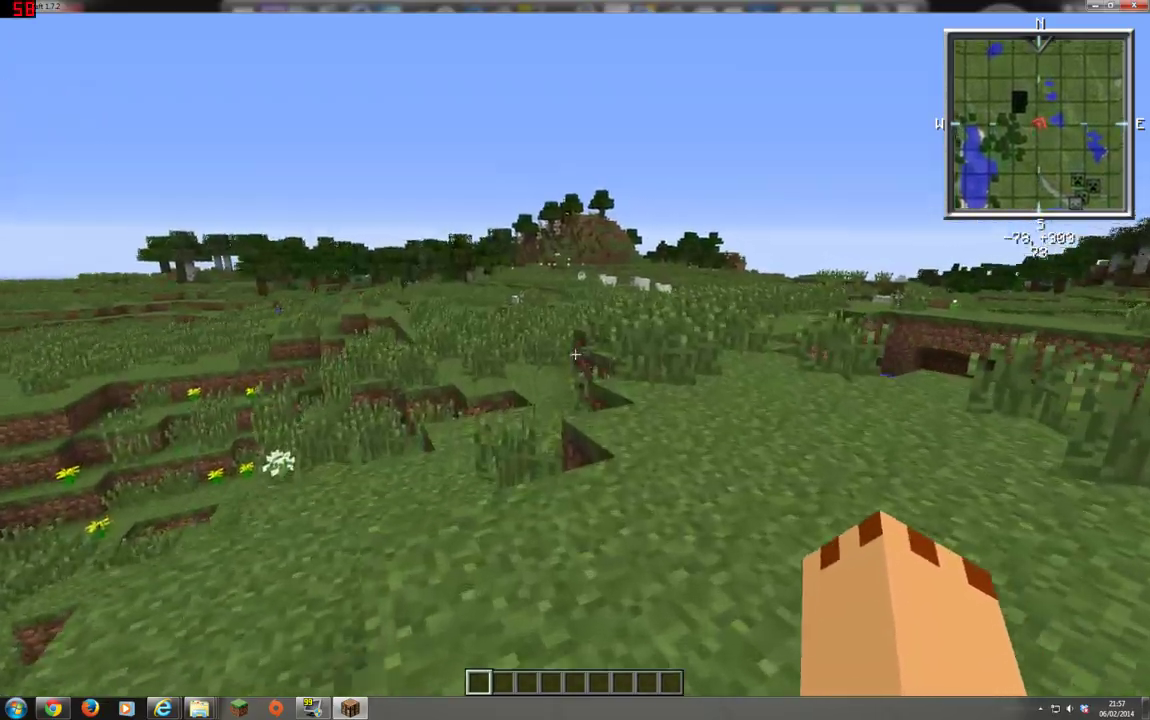
key(w)
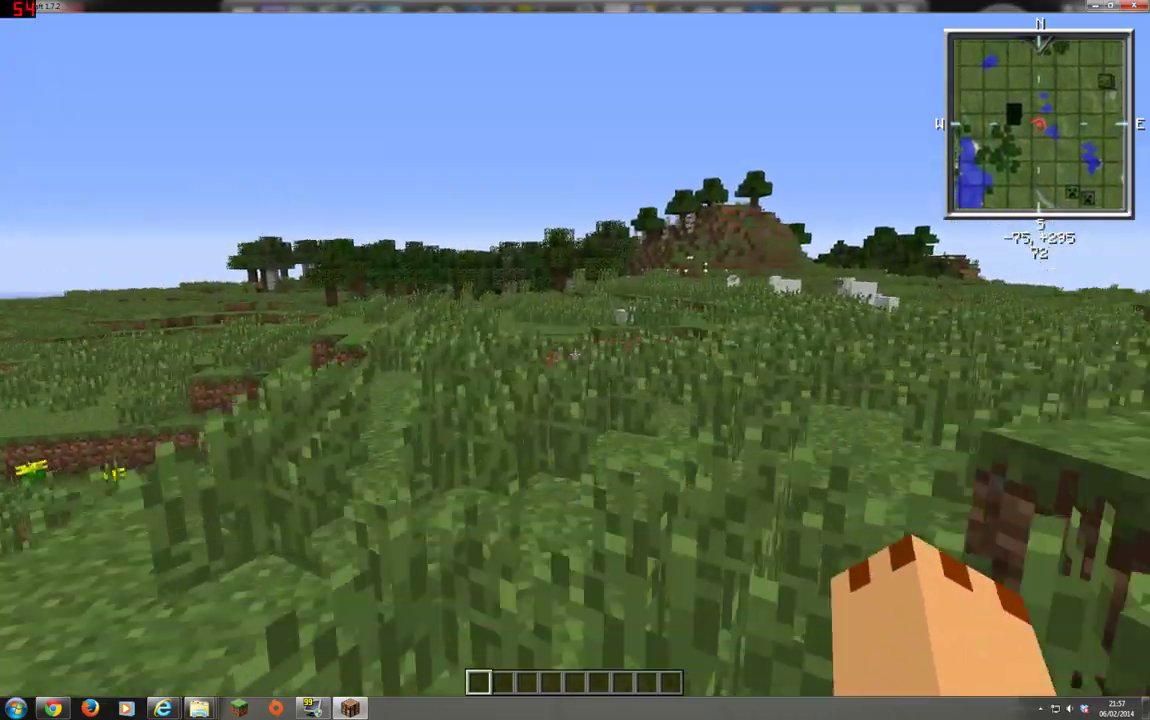
key(w)
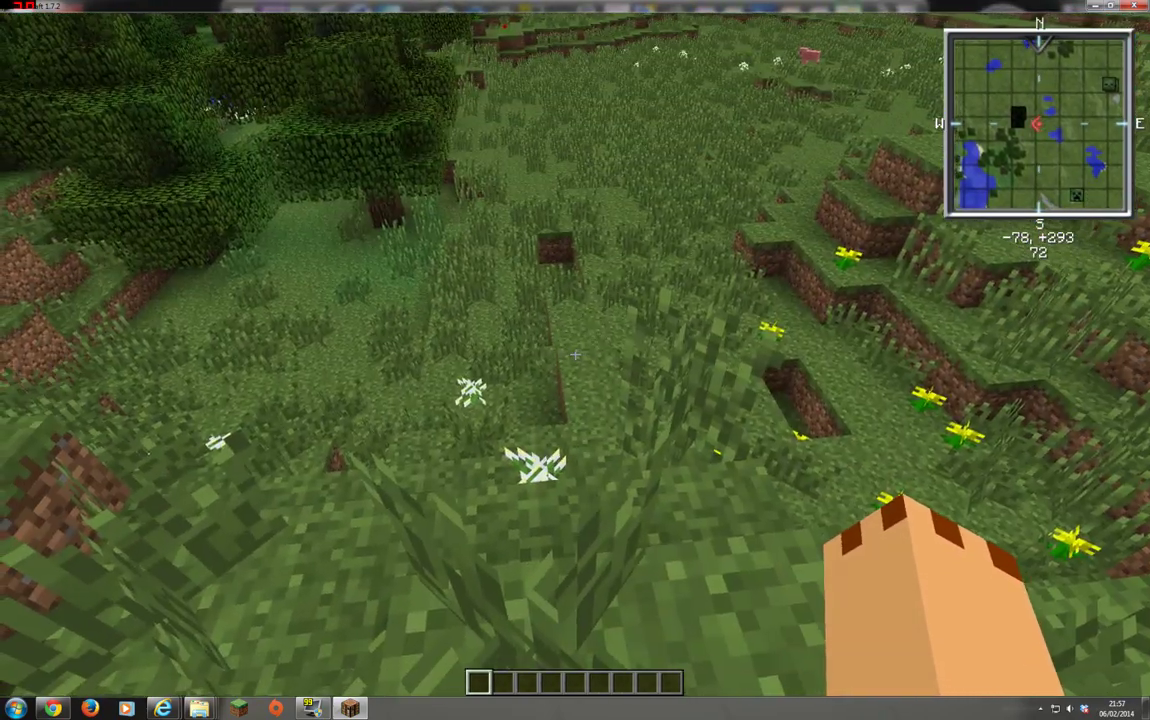
Change the minimap zoom level to 4.0x and on to 0.5x.
key(z)
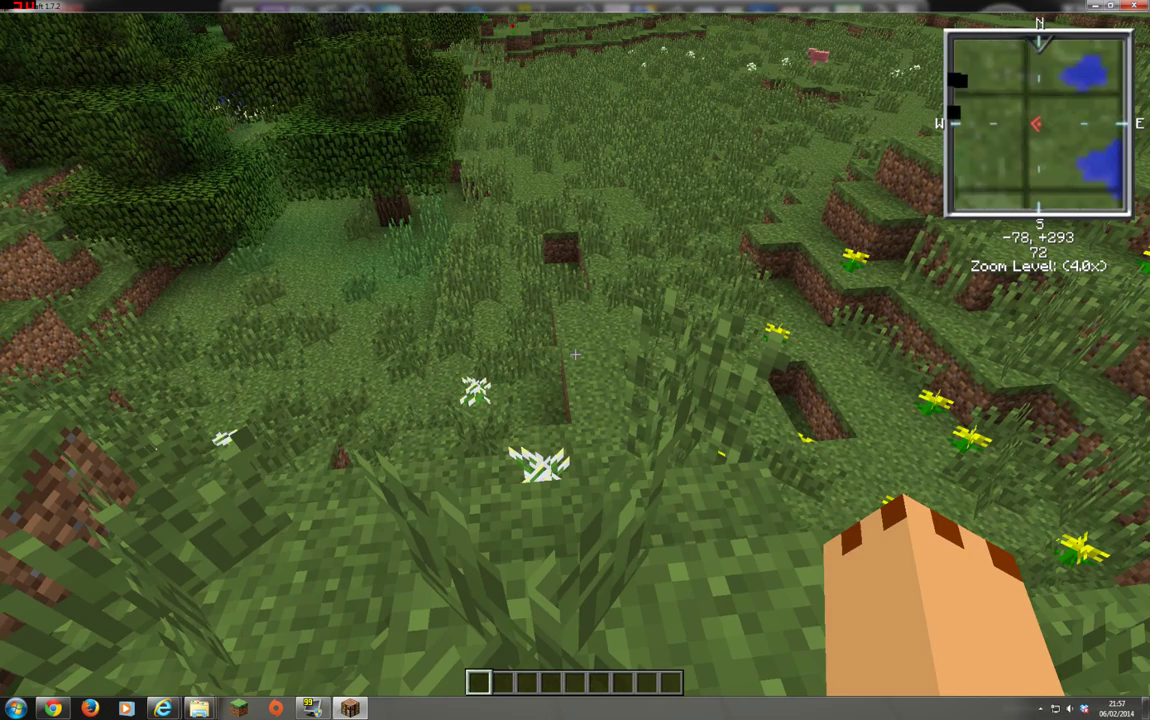
mouse_move(575, 354)
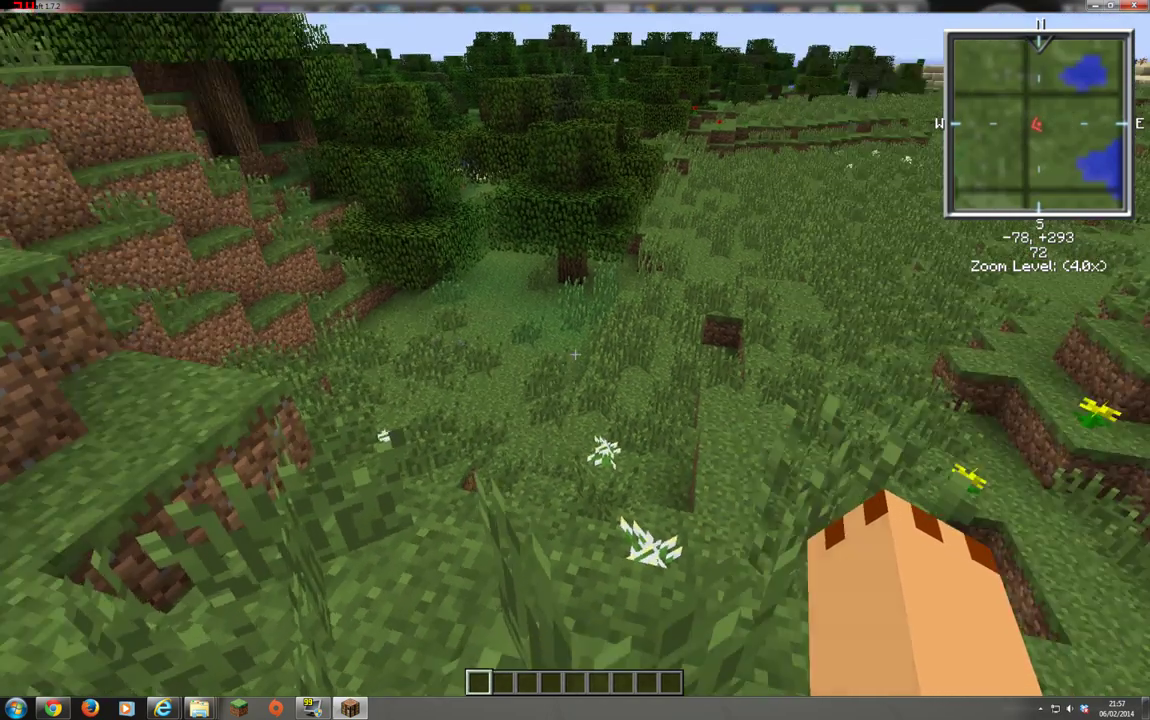
key(z)
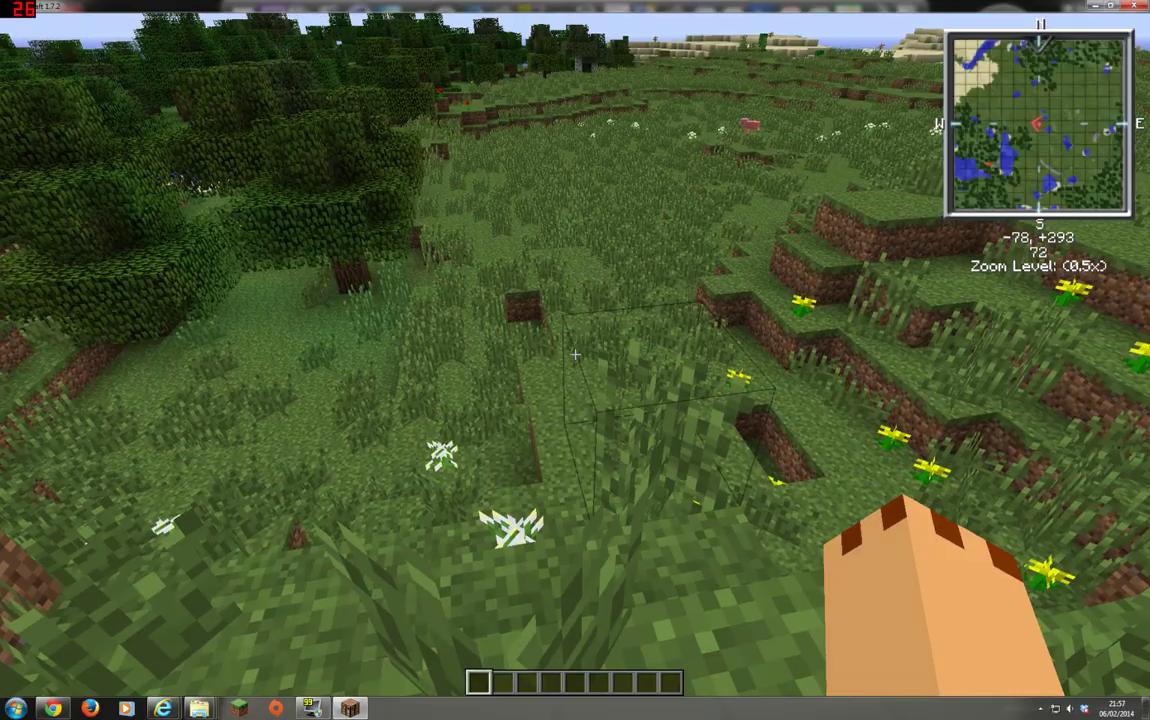
Walk back south across the grass, checking the wider area and mob icons on the 0.5x minimap.
key(w)
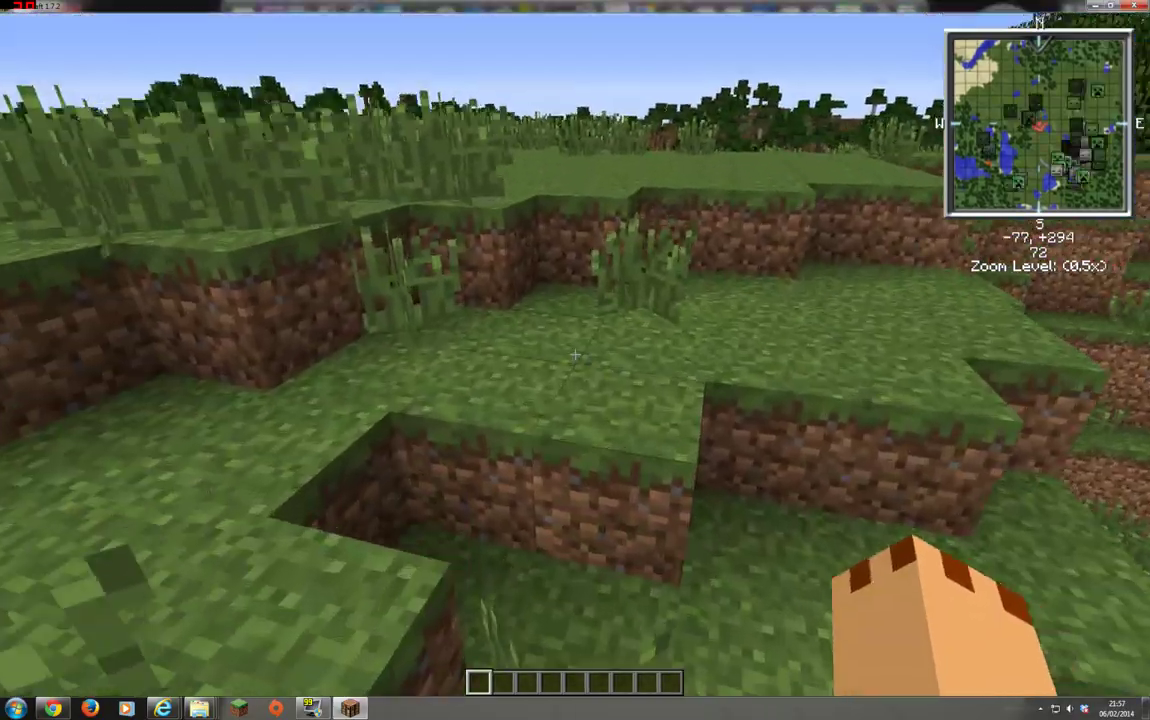
key(w)
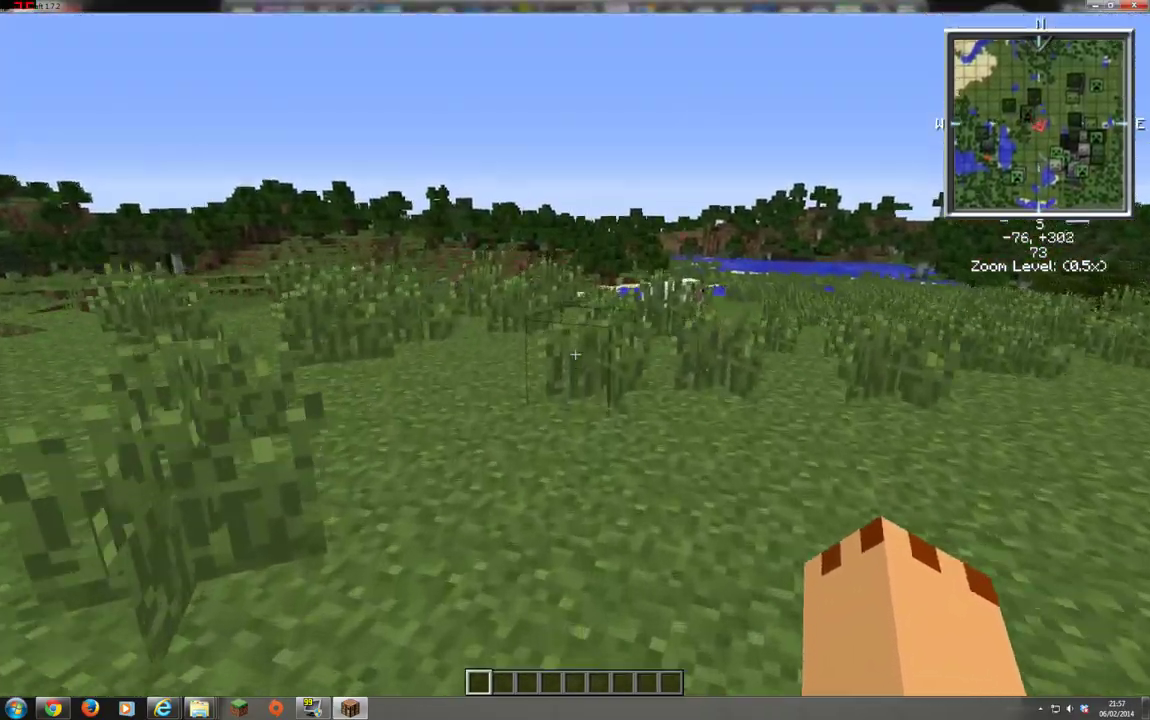
key(w)
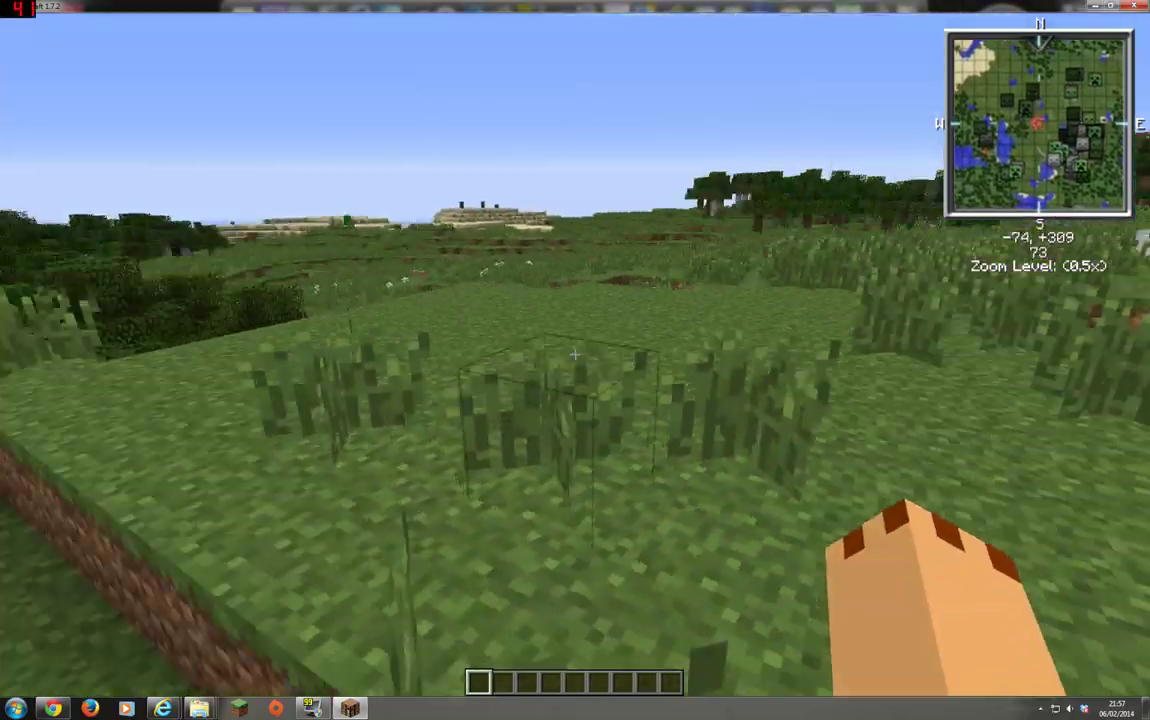
key(w)
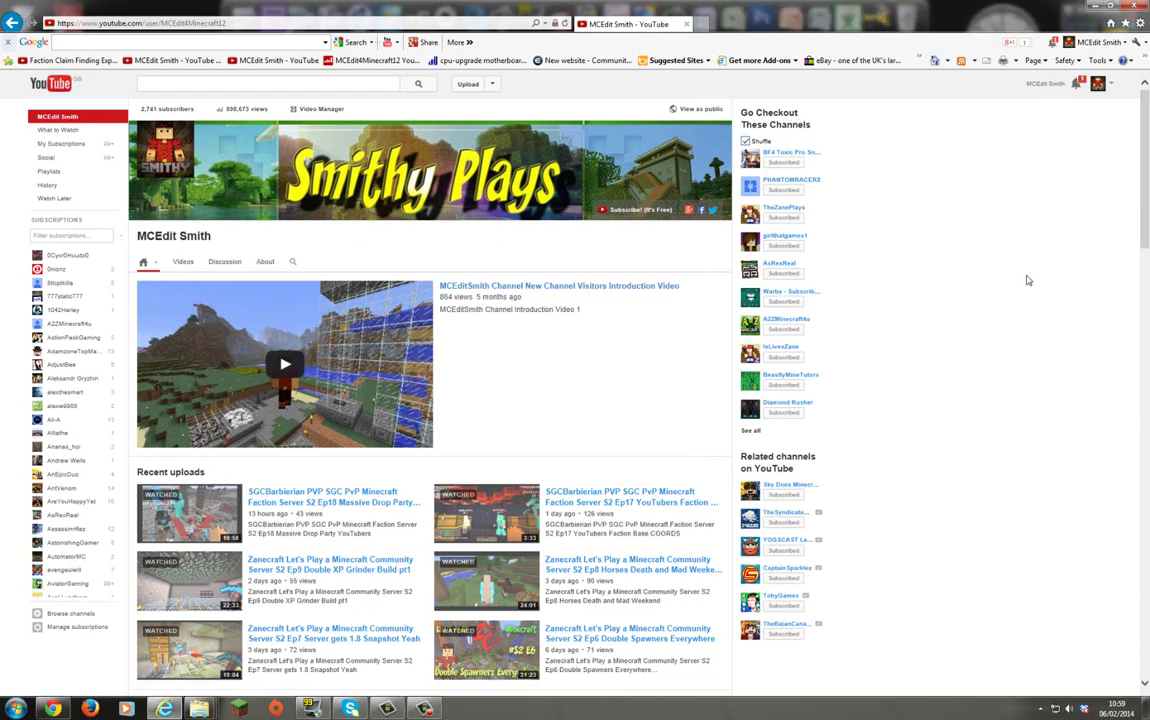
Look through the YouTube channel page from recent uploads down to Minecraft Villages & Villagers, and return to its beginning.
scroll(1027, 280, down, 5)
scroll(1027, 280, up, 3)
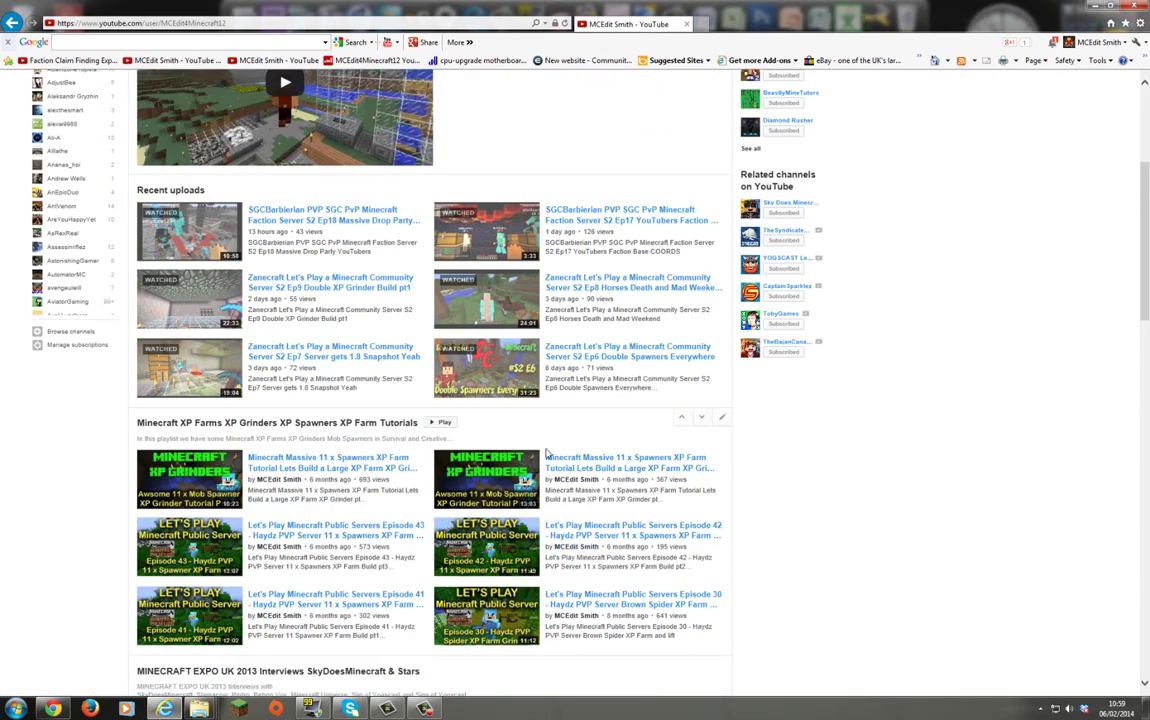
scroll(858, 504, down, 3)
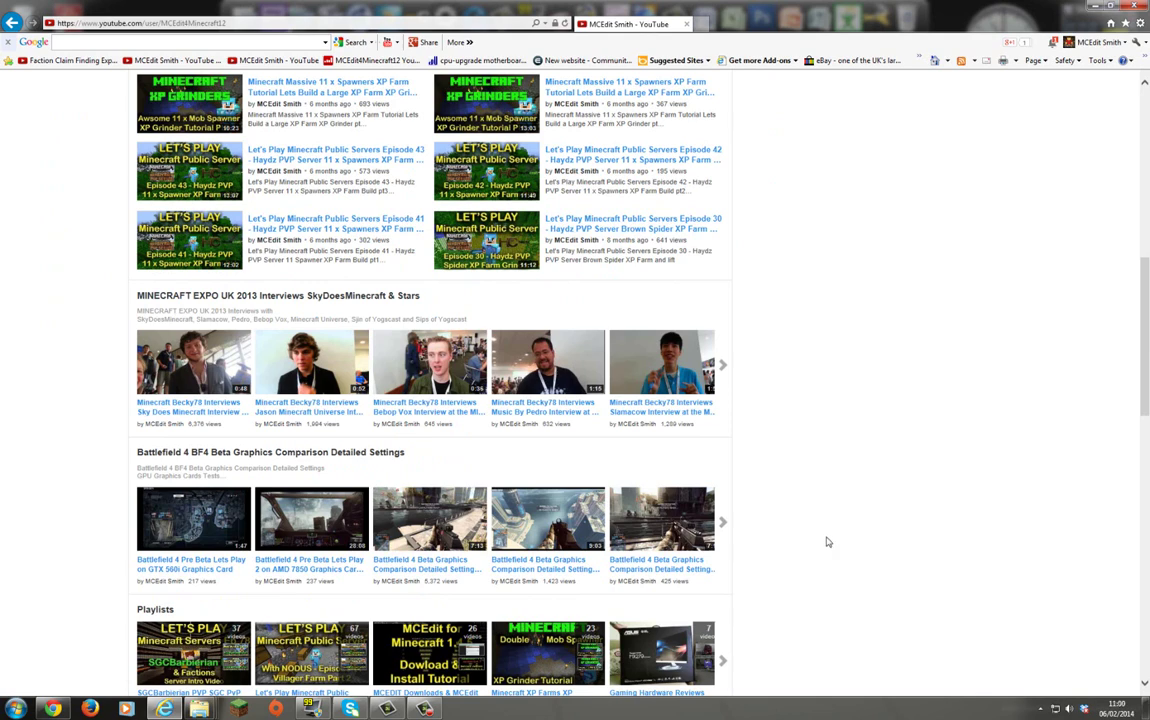
scroll(827, 542, down, 2)
scroll(829, 530, up, 1)
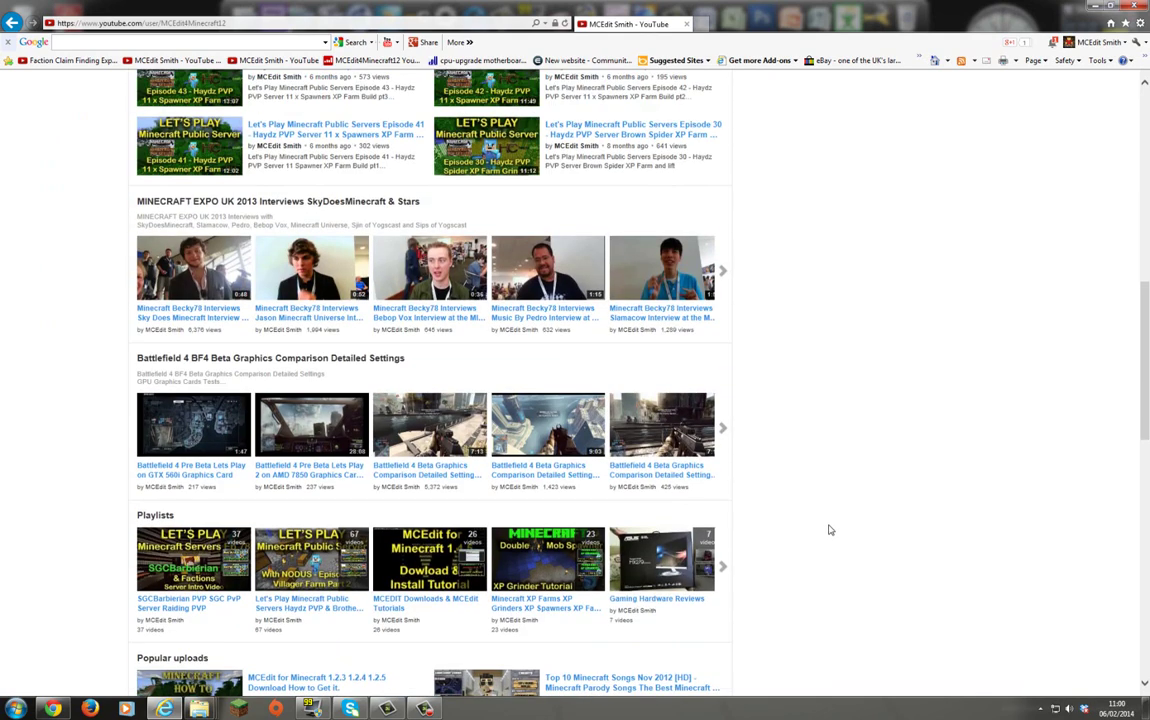
scroll(830, 538, down, 2)
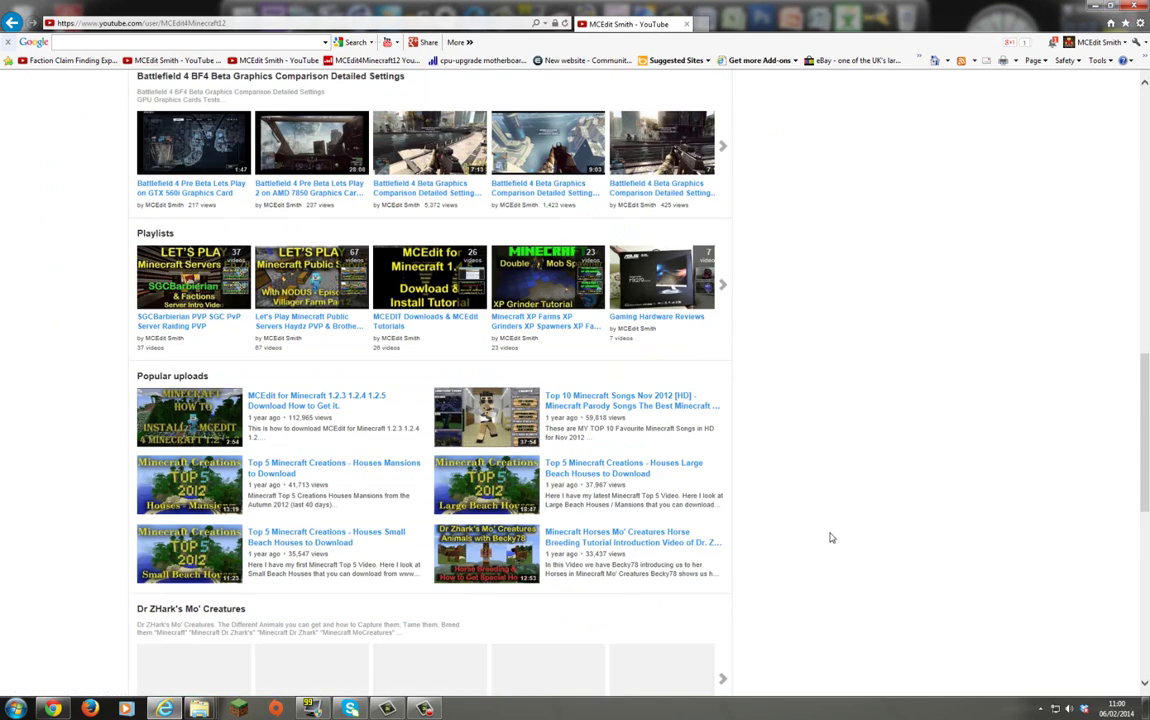
scroll(840, 530, down, 2)
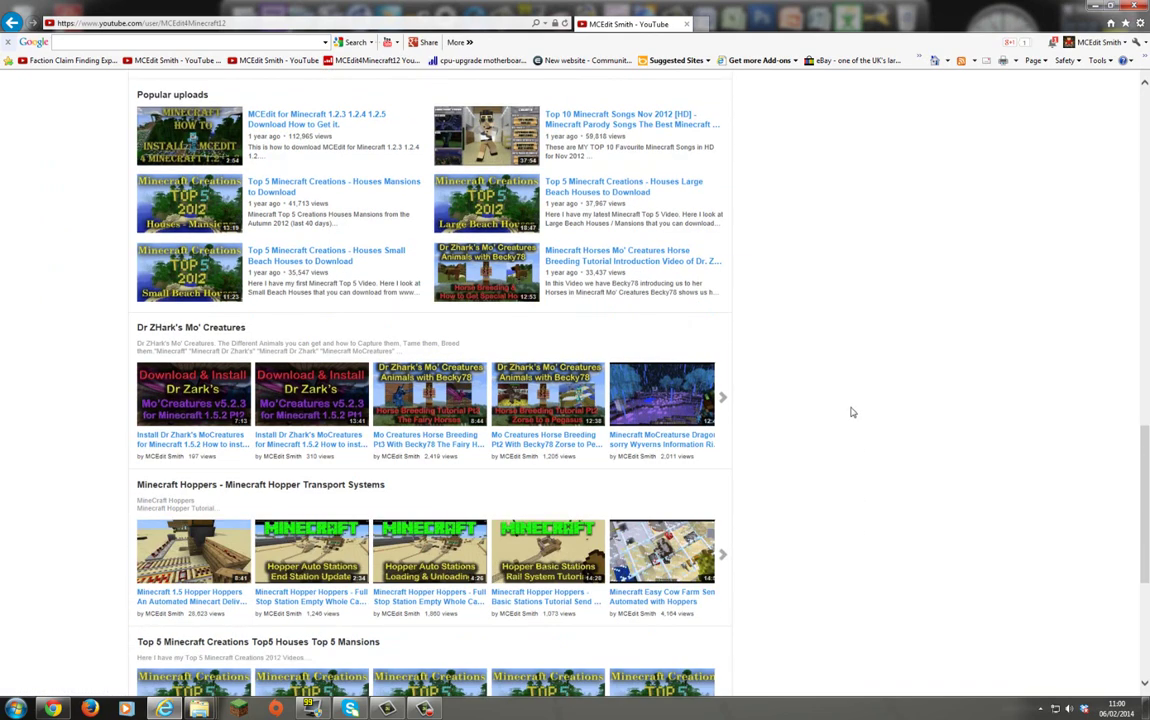
scroll(860, 414, down, 2)
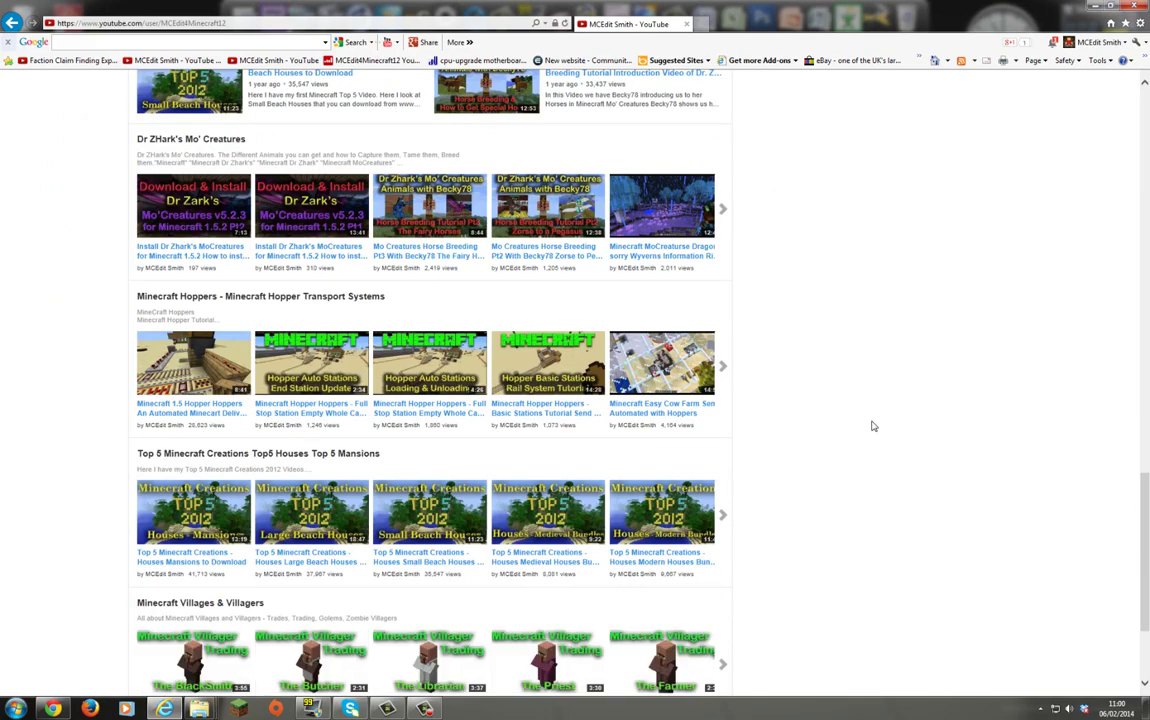
scroll(872, 426, up, 20)
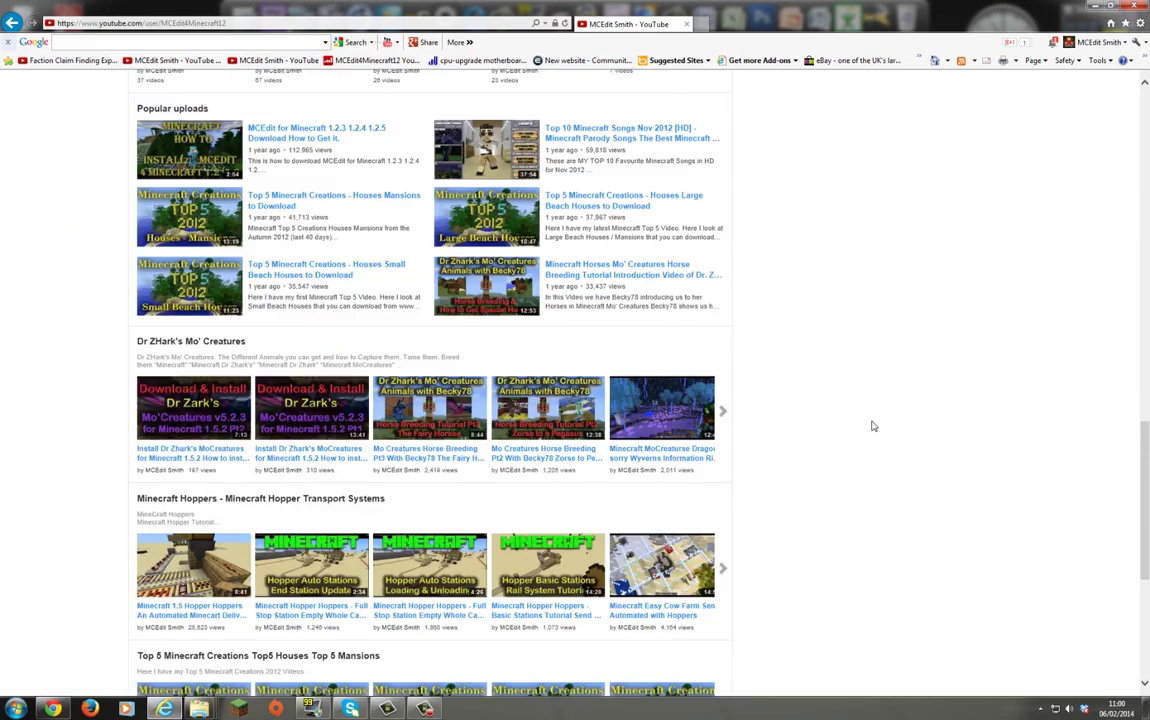
scroll(872, 426, up, 2)
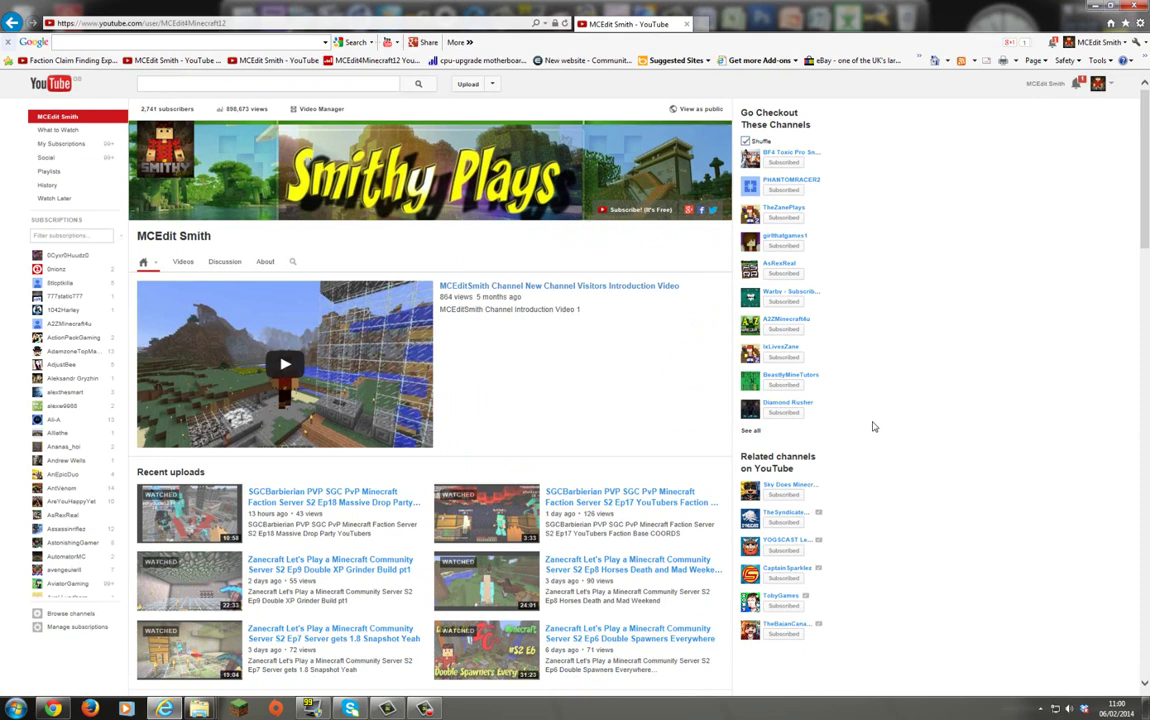